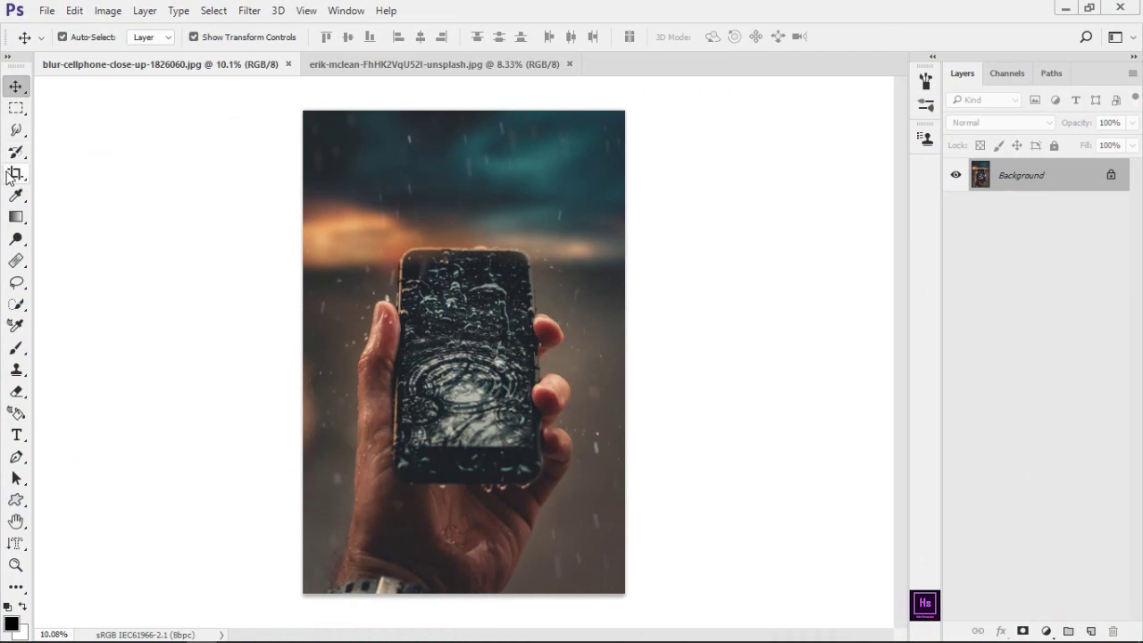
- Duplicate the Background as a 'for backup' layer, crop the image to 4:5, and bring up the duck document
drag(1021, 175, 1091, 632)
text(for backup)
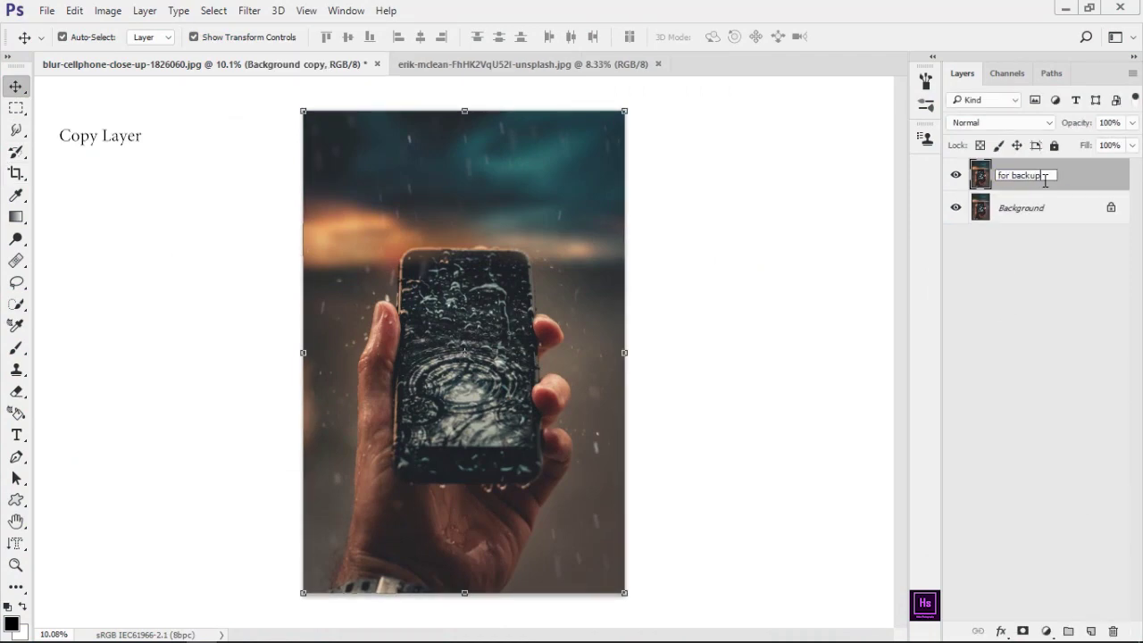
key(Return)
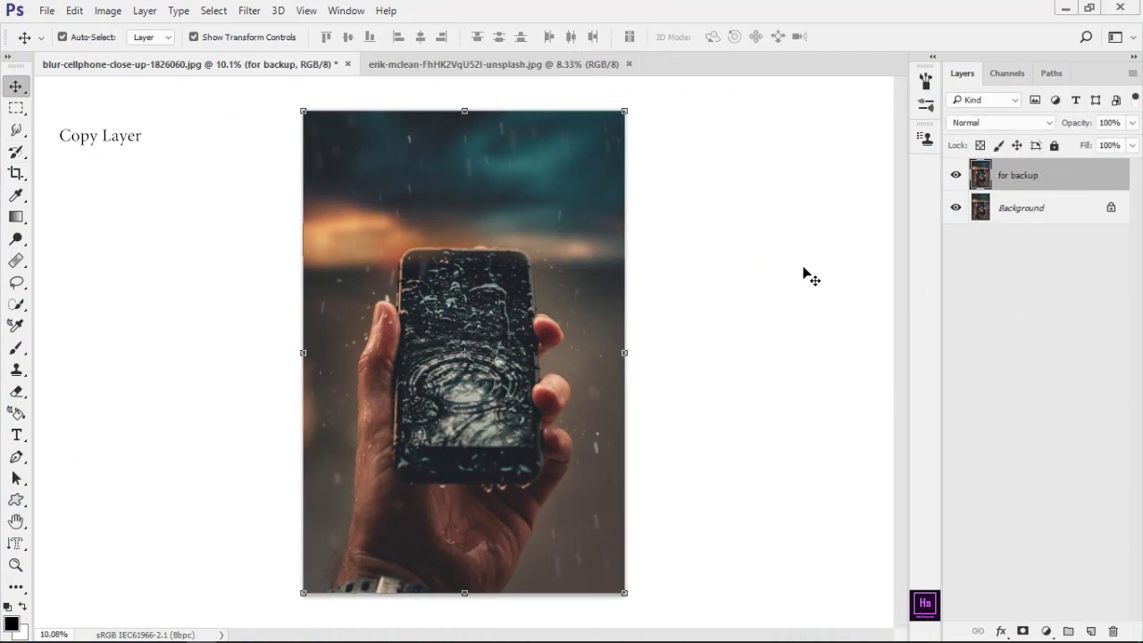
key(c)
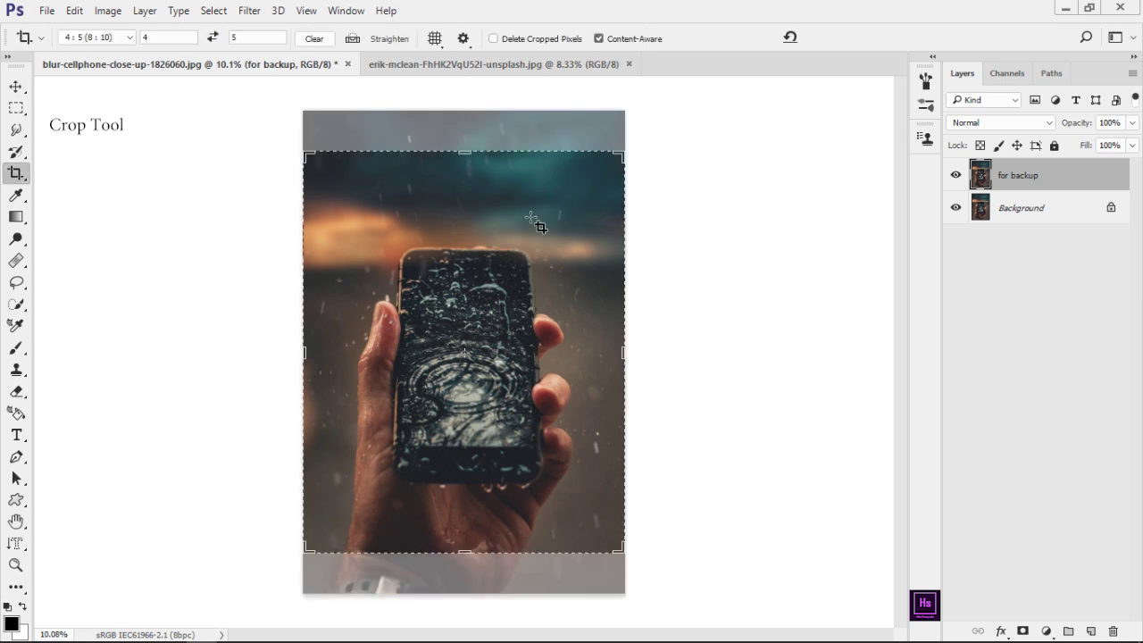
click(20, 85)
click(16, 174)
mouse_move(486, 226)
mouse_down()
mouse_move(485, 267)
mouse_move(485, 249)
mouse_up()
click(847, 37)
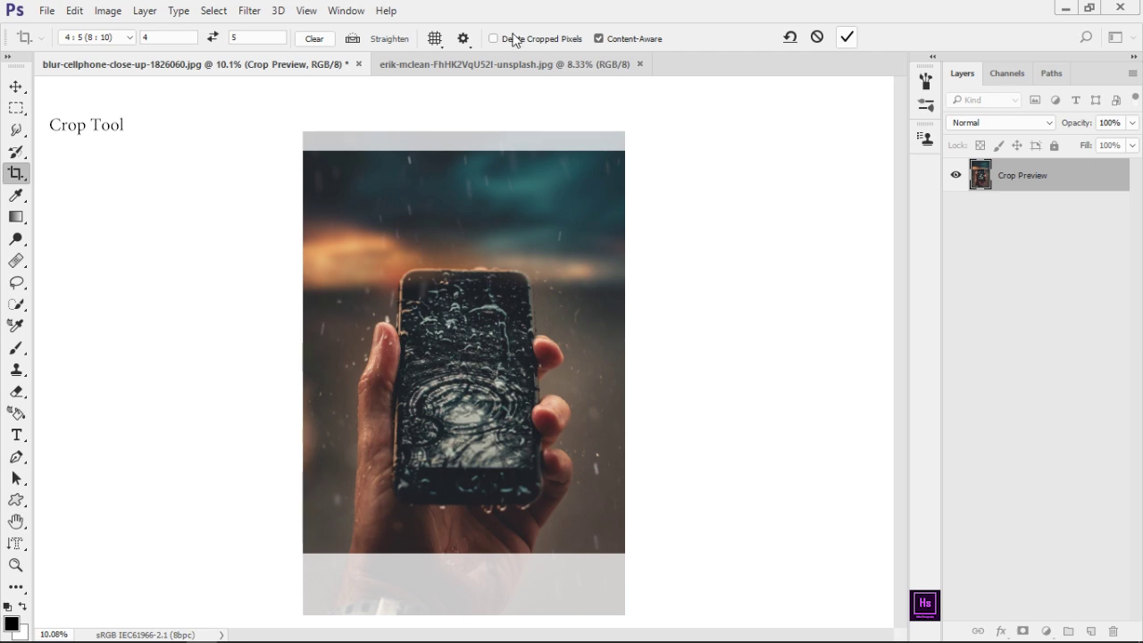
click(503, 64)
- Drag the duck photo into the phone image as Layer 1 and scale it down to fit
key(v)
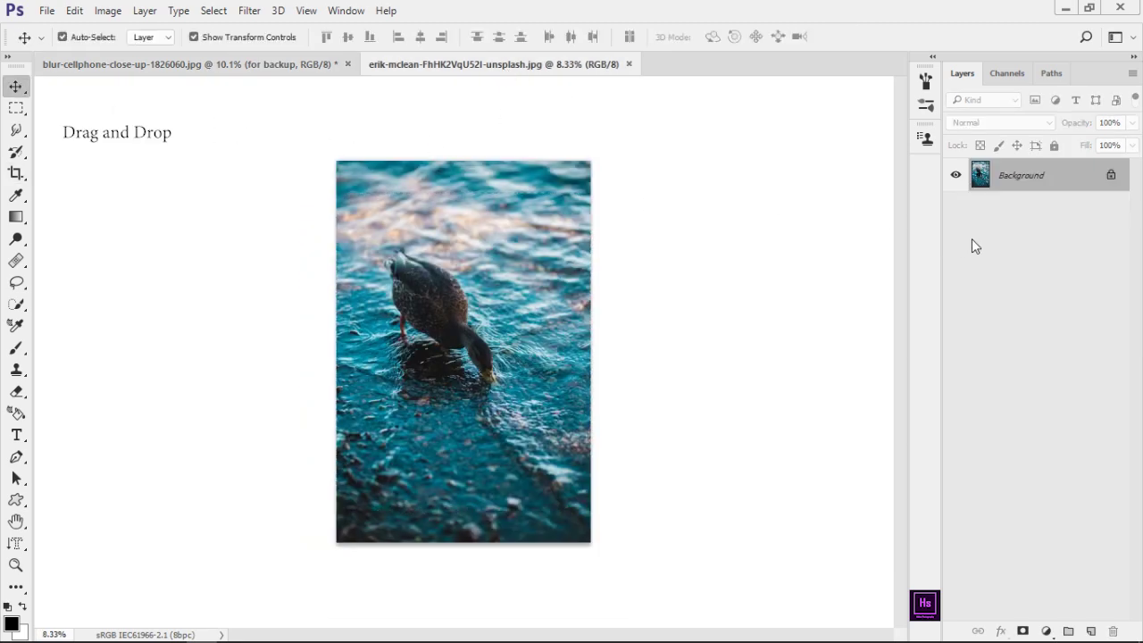
mouse_move(1027, 177)
mouse_down()
mouse_move(396, 358)
mouse_move(491, 427)
mouse_up()
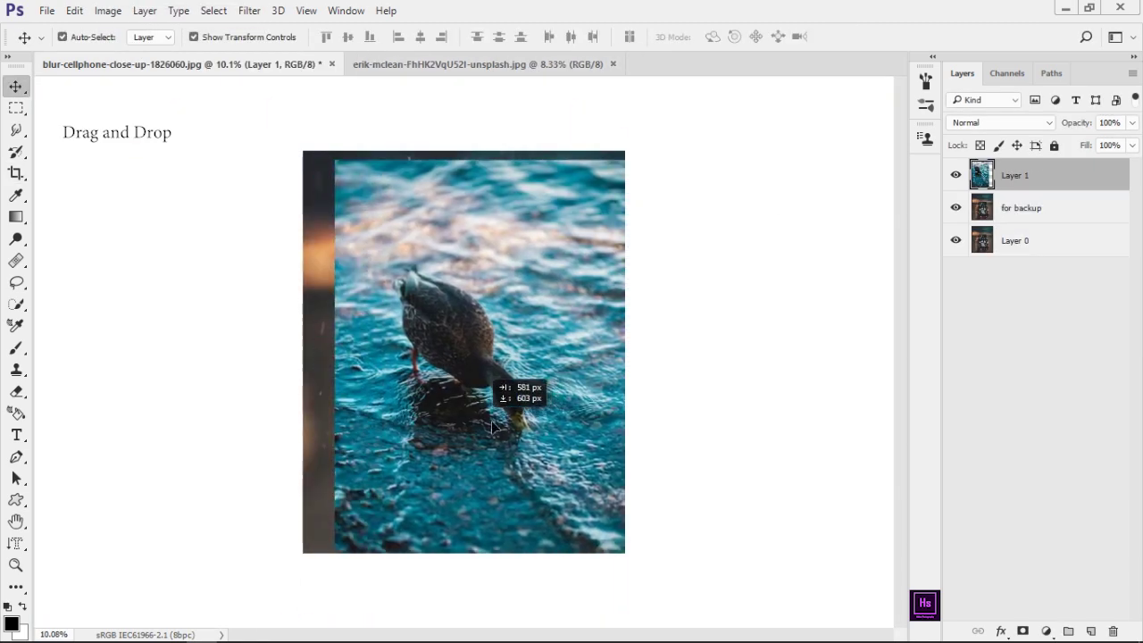
drag(670, 178, 605, 237)
drag(506, 294, 494, 287)
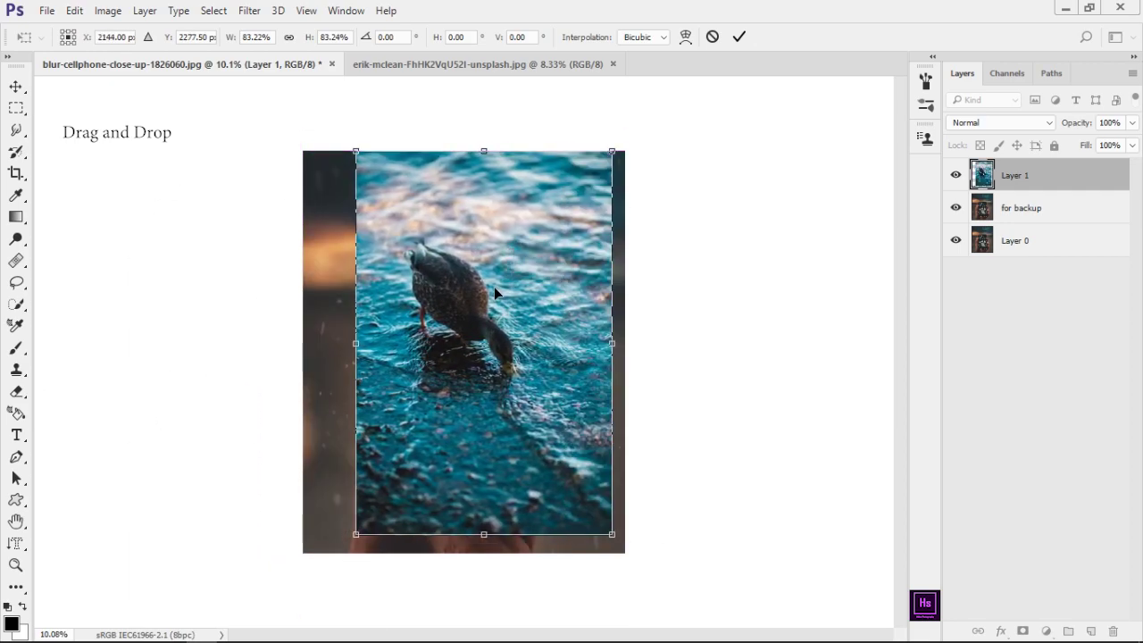
key(Return)
- Set the duck layer's blend mode to Dissolve, add a white layer mask, and reposition it
key(shift+alt+g)
mouse_move(567, 264)
mouse_down()
mouse_move(516, 332)
mouse_move(669, 378)
mouse_move(514, 356)
mouse_move(504, 329)
mouse_up()
key(shift+alt+w)
key(shift+alt+f)
key(shift+alt+e)
key(shift+alt+y)
mouse_move(501, 384)
mouse_down()
mouse_move(495, 405)
mouse_move(495, 393)
mouse_up()
key(shift+alt+i)
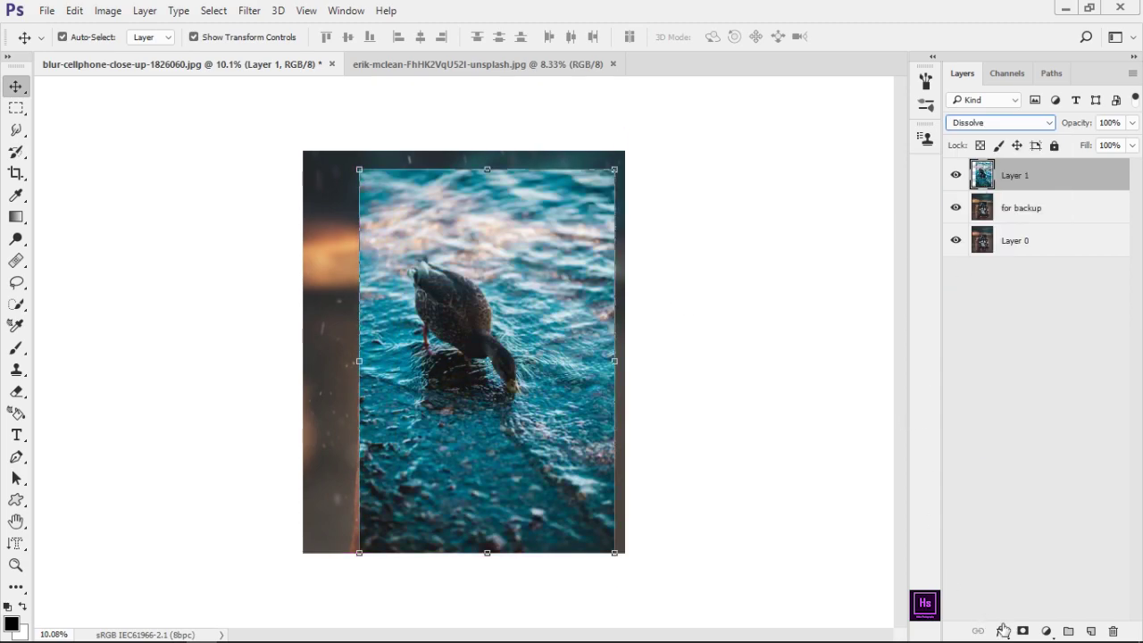
click(1023, 631)
drag(599, 344, 600, 335)
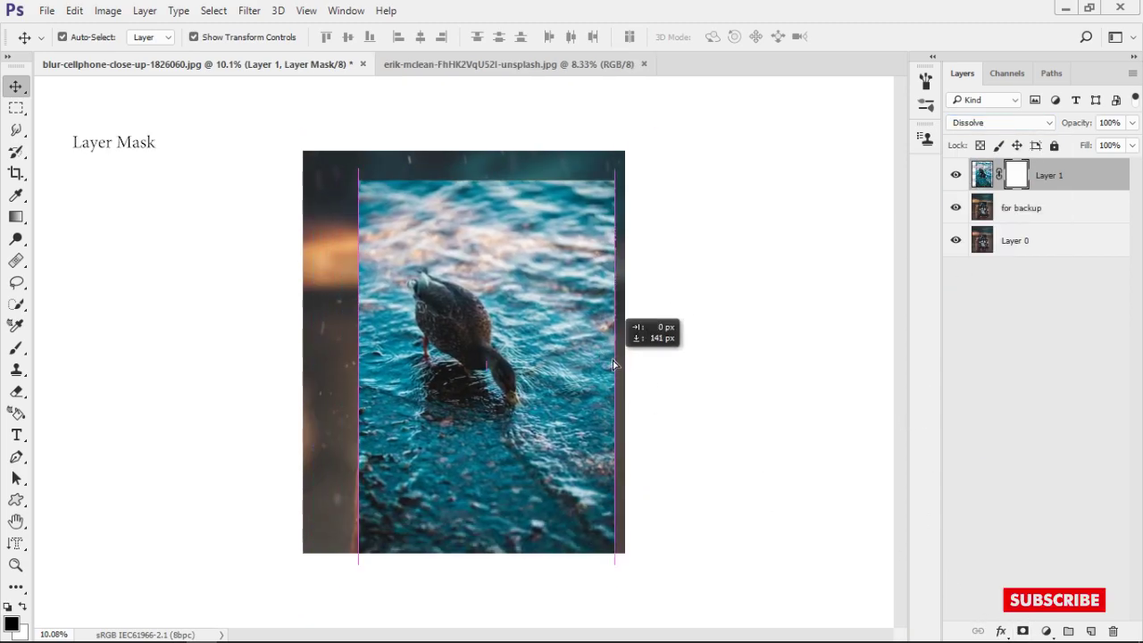
- Paint black on Layer 1's mask around the duck photo's edges and return it to Normal mode
key(b)
drag(594, 192, 638, 180)
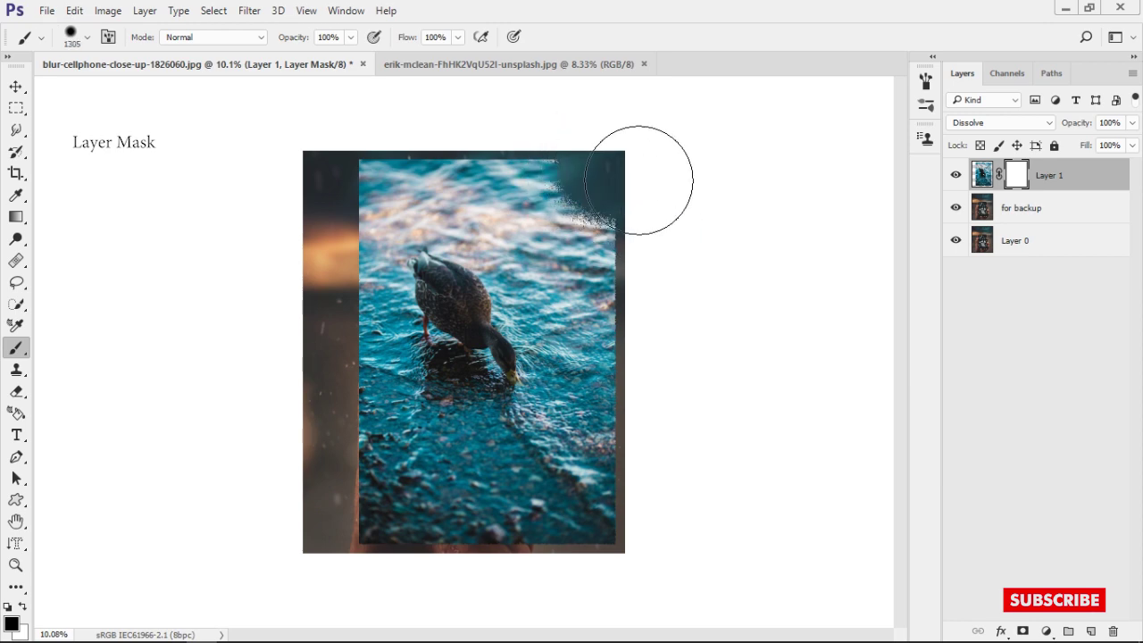
mouse_move(581, 121)
mouse_down()
mouse_move(434, 115)
mouse_move(634, 352)
mouse_move(340, 557)
mouse_move(364, 132)
mouse_move(599, 510)
mouse_move(626, 518)
mouse_move(615, 340)
mouse_move(362, 217)
mouse_move(456, 438)
mouse_move(500, 322)
mouse_up()
scroll(448, 312, up, 5)
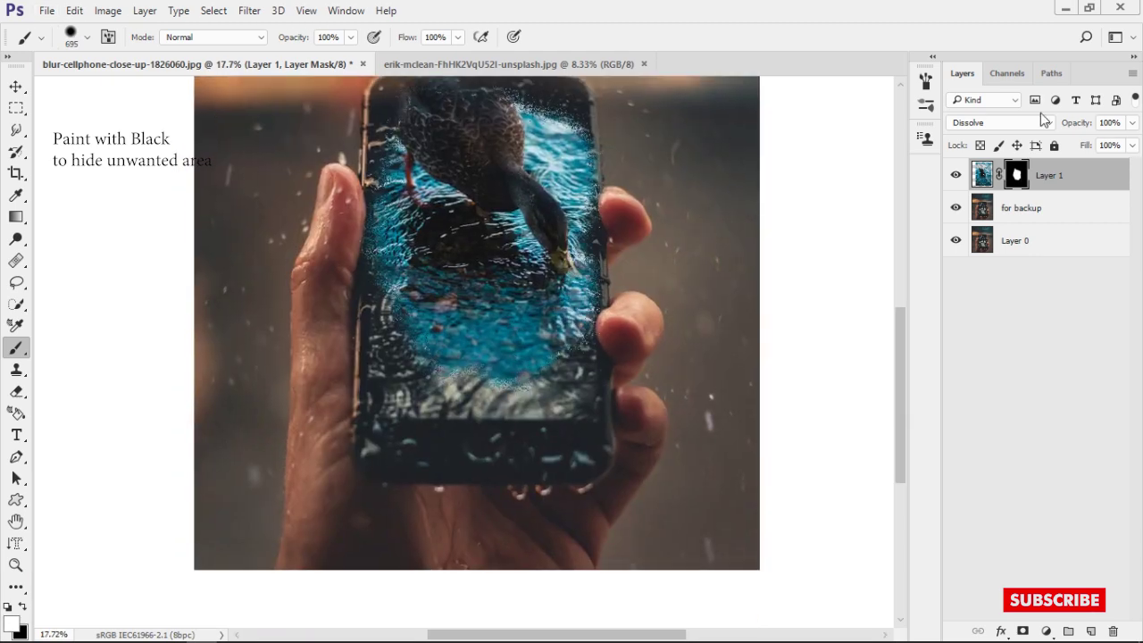
click(1037, 123)
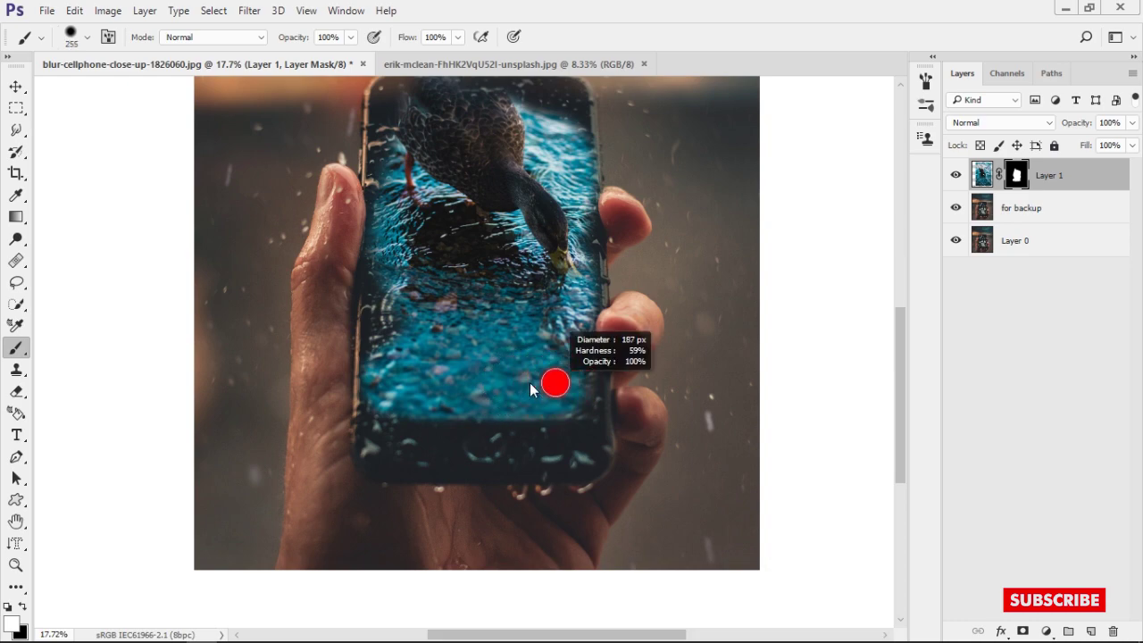
drag(588, 234, 596, 386)
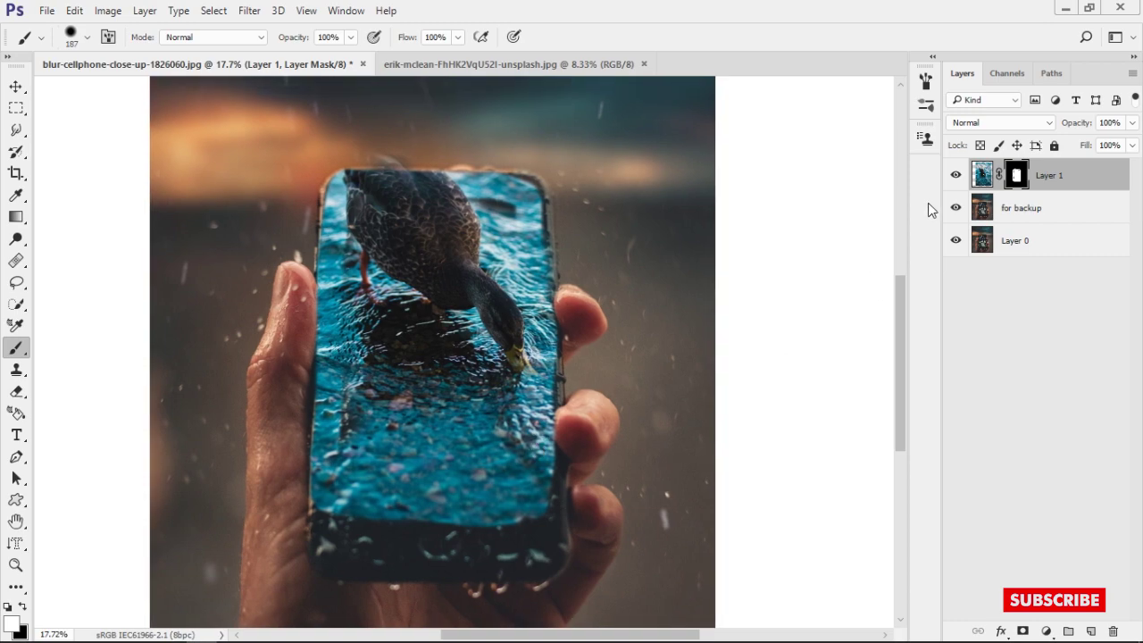
- Hide Layer 1 and select the 'for backup' layer
click(956, 175)
click(1021, 207)
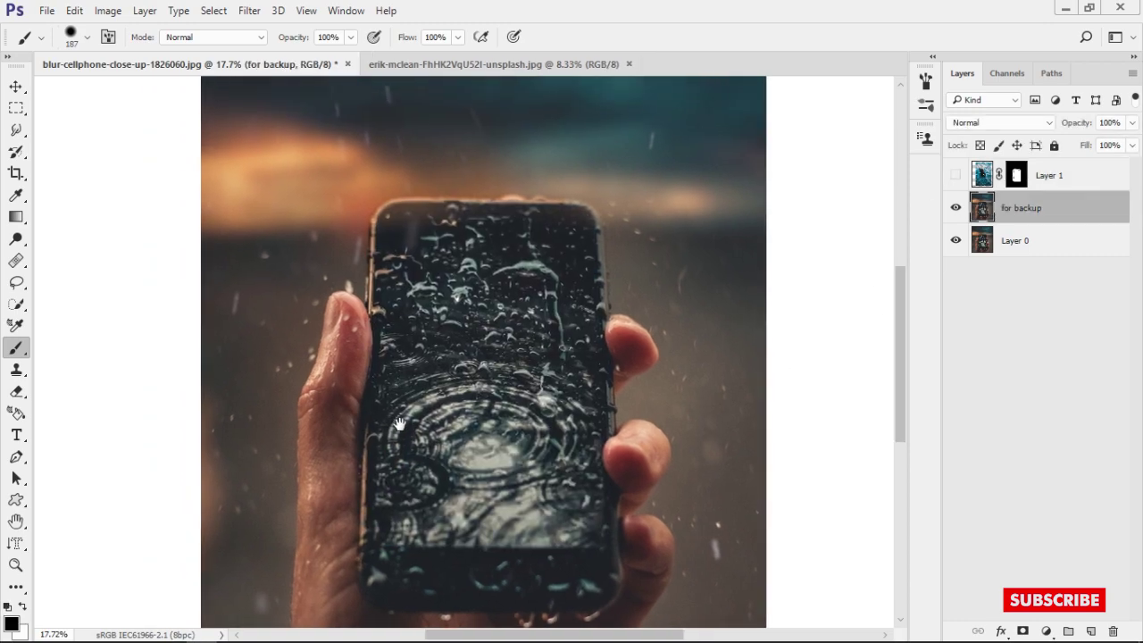
scroll(443, 449, up, 1)
scroll(442, 449, up, 1)
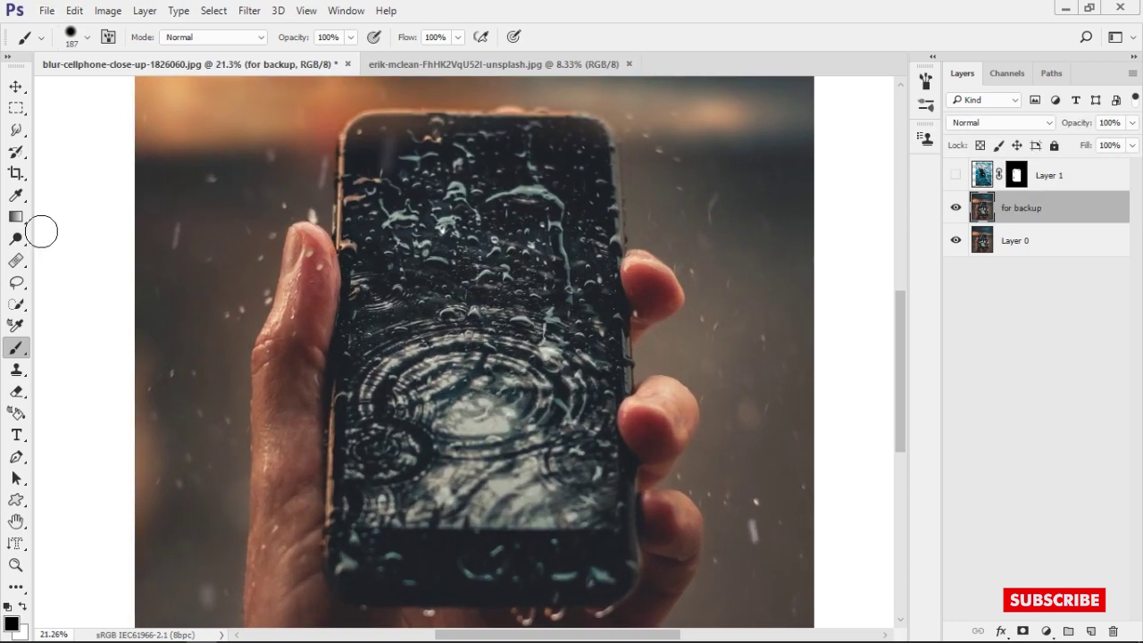
- Trace the phone screen with the Pen tool and convert the path to a selection
click(17, 456)
scroll(322, 466, down, 2)
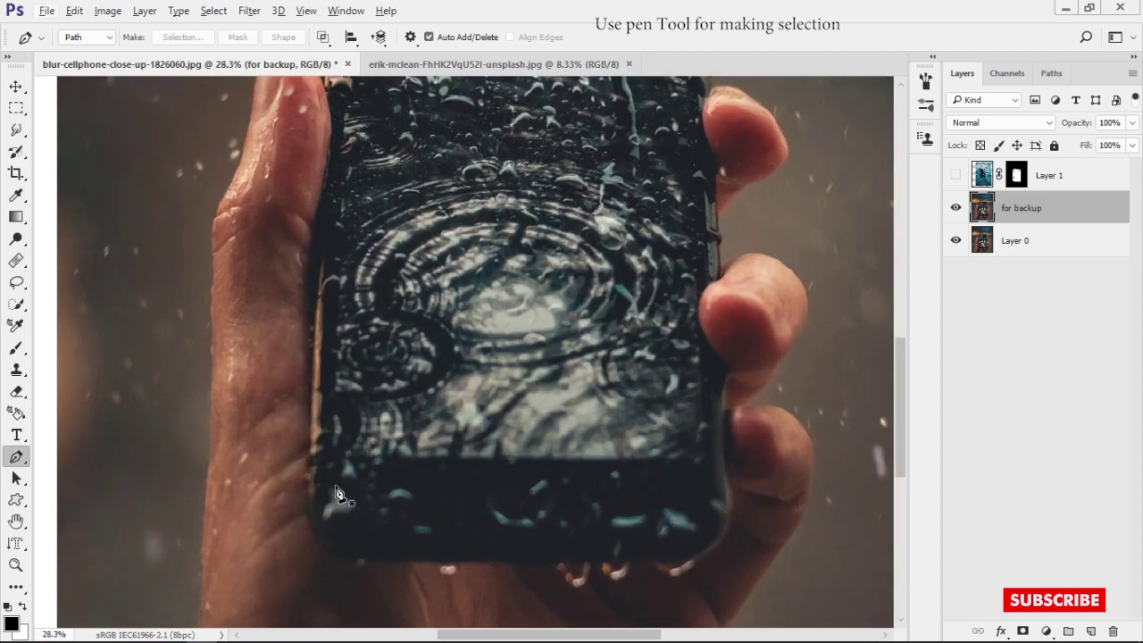
scroll(322, 466, up, 1)
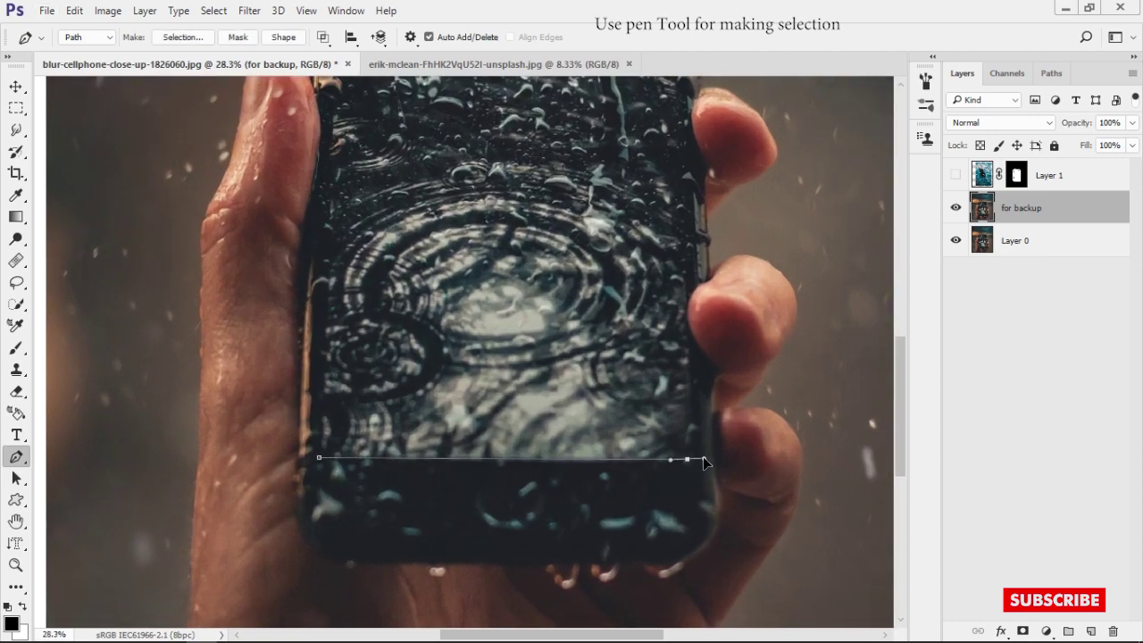
drag(691, 353, 688, 334)
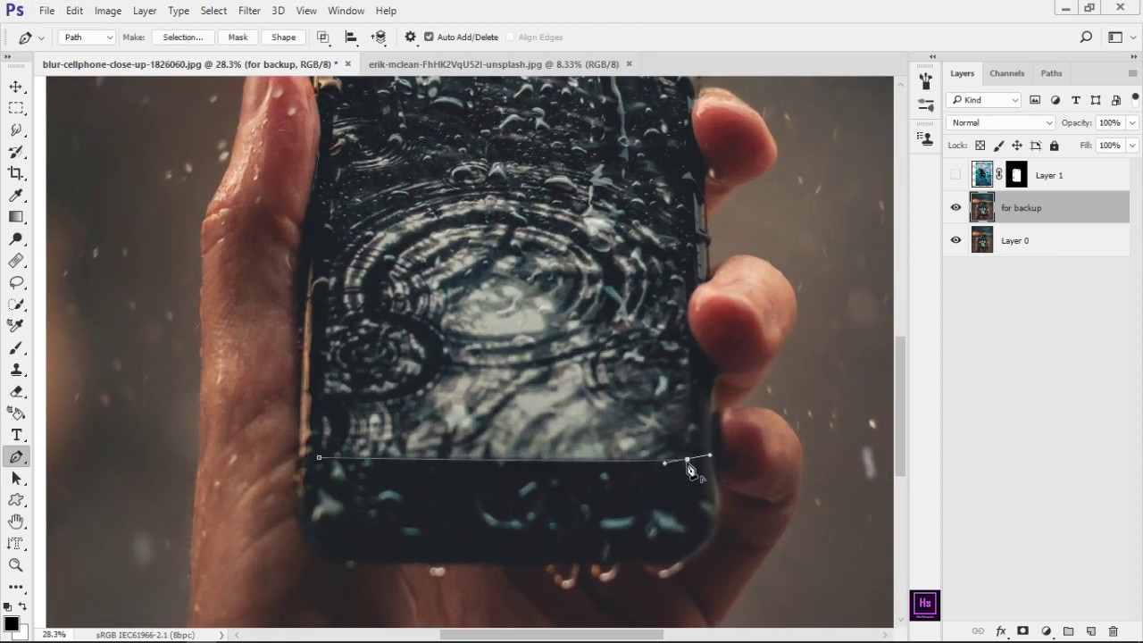
drag(702, 270, 691, 437)
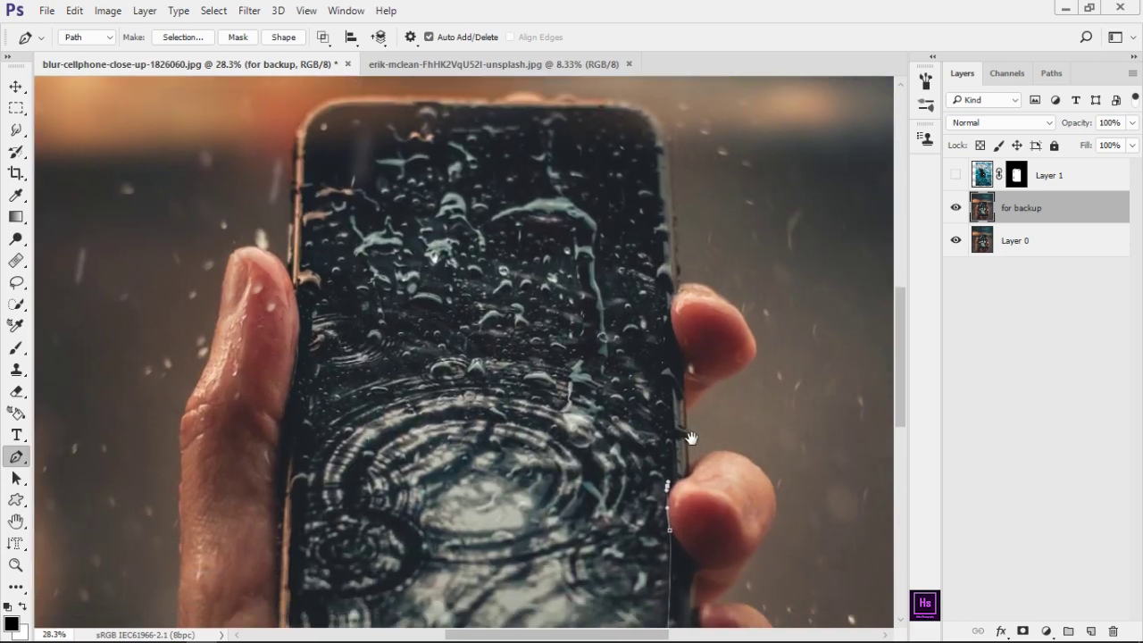
drag(650, 158, 612, 269)
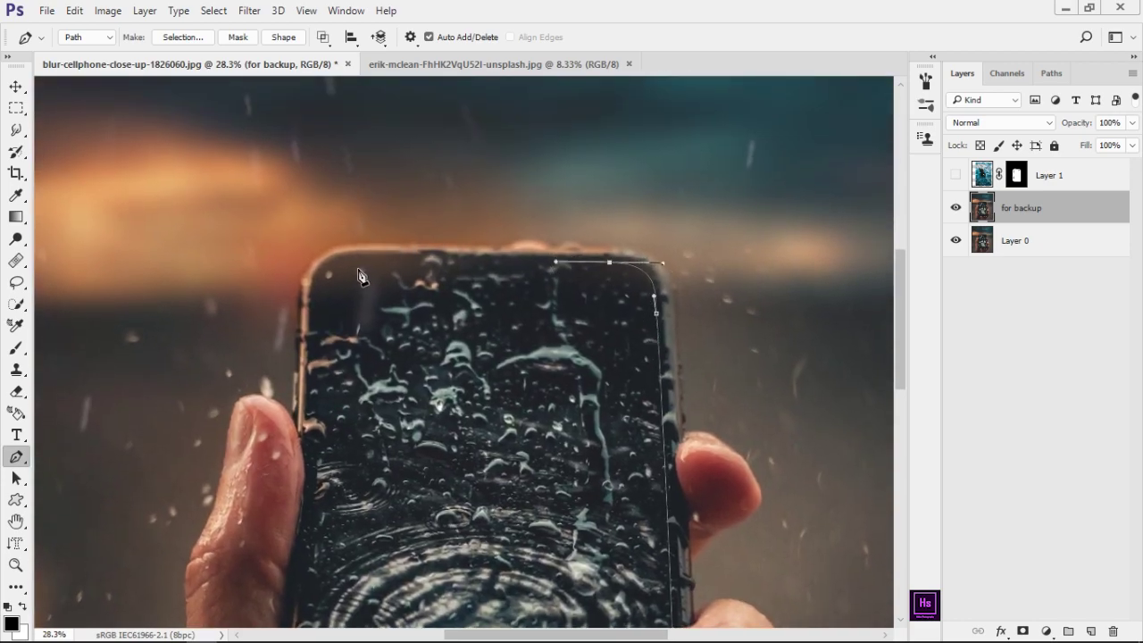
drag(355, 438, 342, 333)
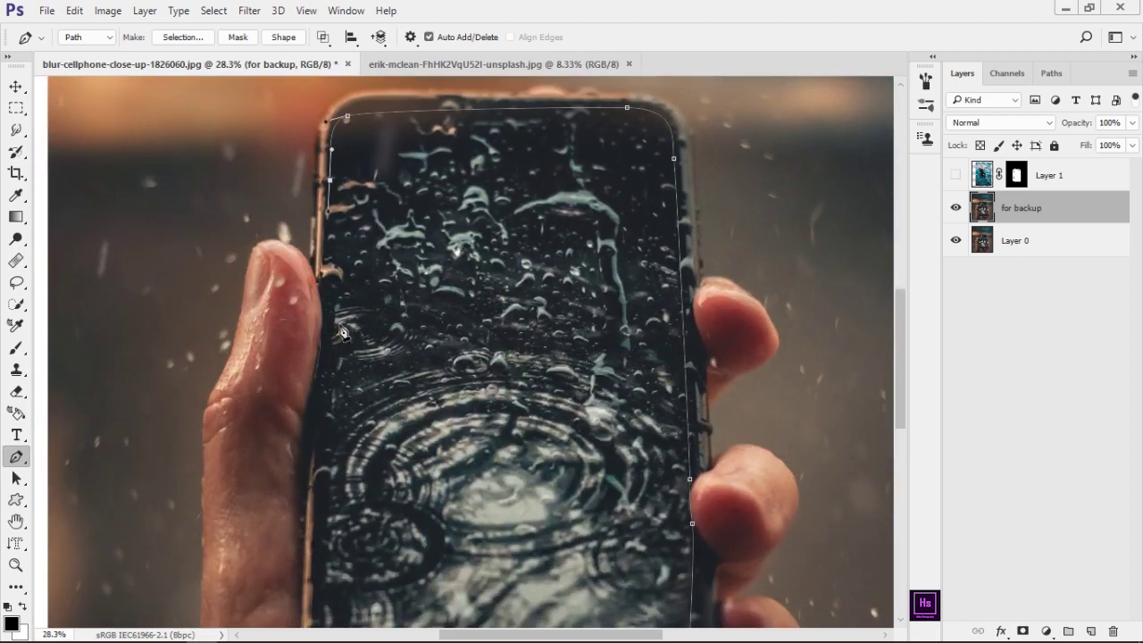
drag(329, 383, 368, 147)
click(359, 414)
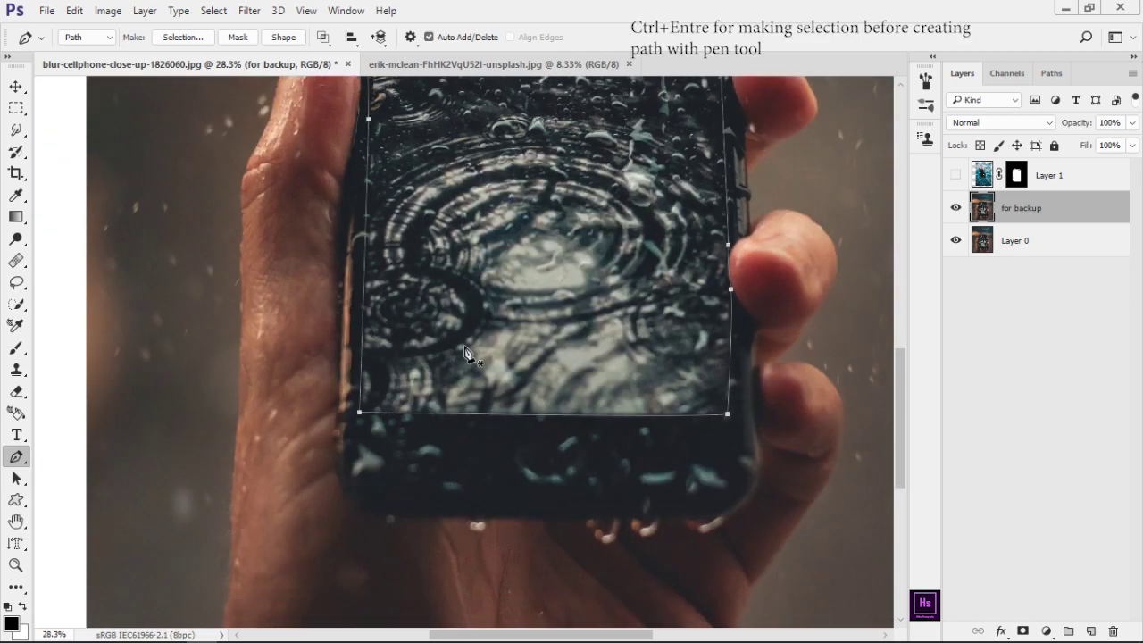
key(ctrl+Return)
- Mask 'for backup' to the screen selection, then show Layer 1 and clip it to it
scroll(755, 313, down, 5)
key(ctrl+0)
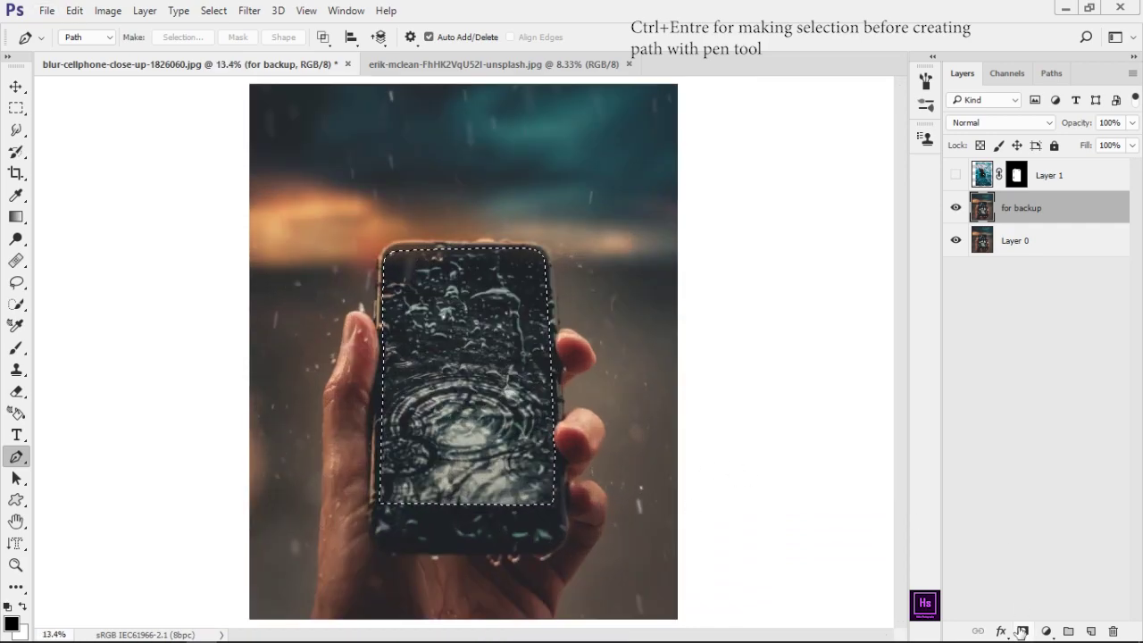
click(1022, 631)
click(955, 240)
click(956, 175)
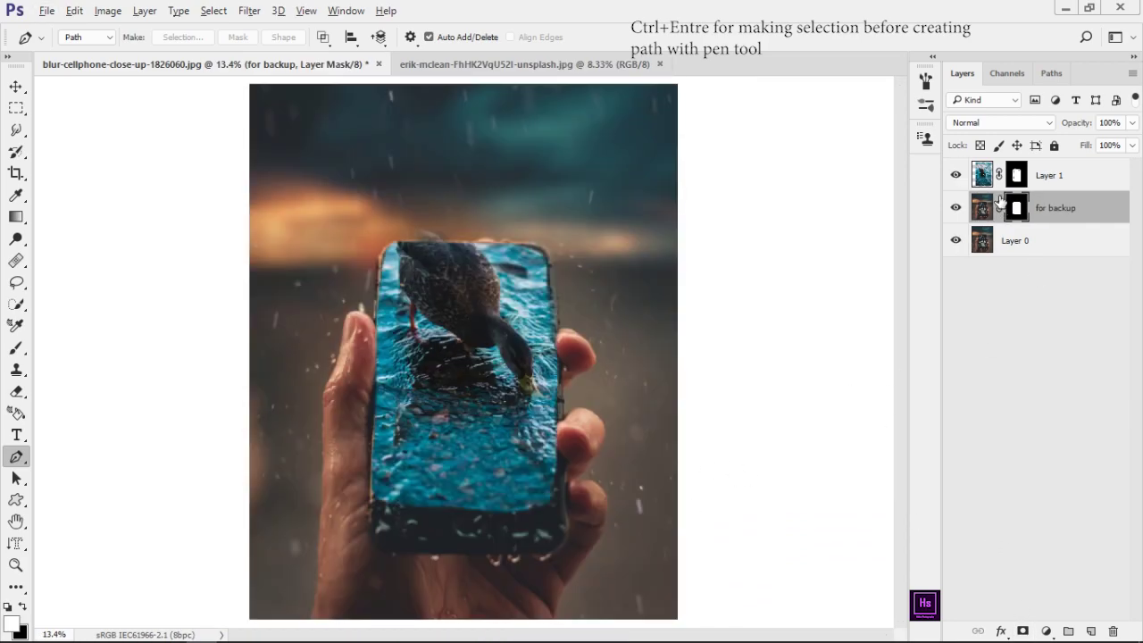
alt+click(1000, 191)
- Target Layer 1's mask and release the duck layer from the screen clip
scroll(414, 356, up, 5)
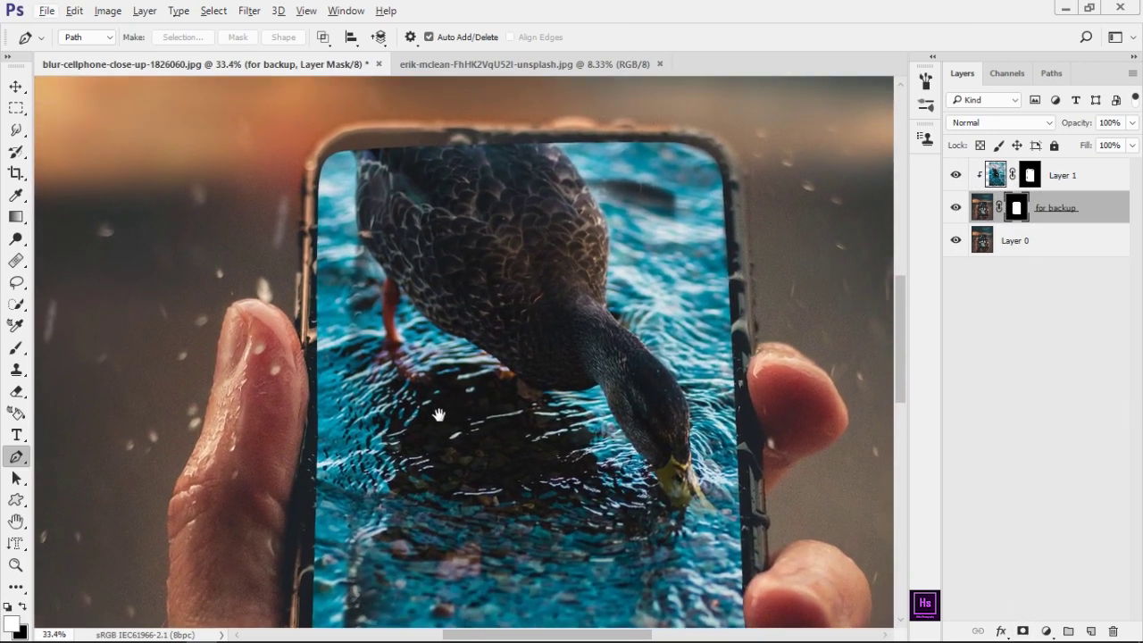
click(1000, 179)
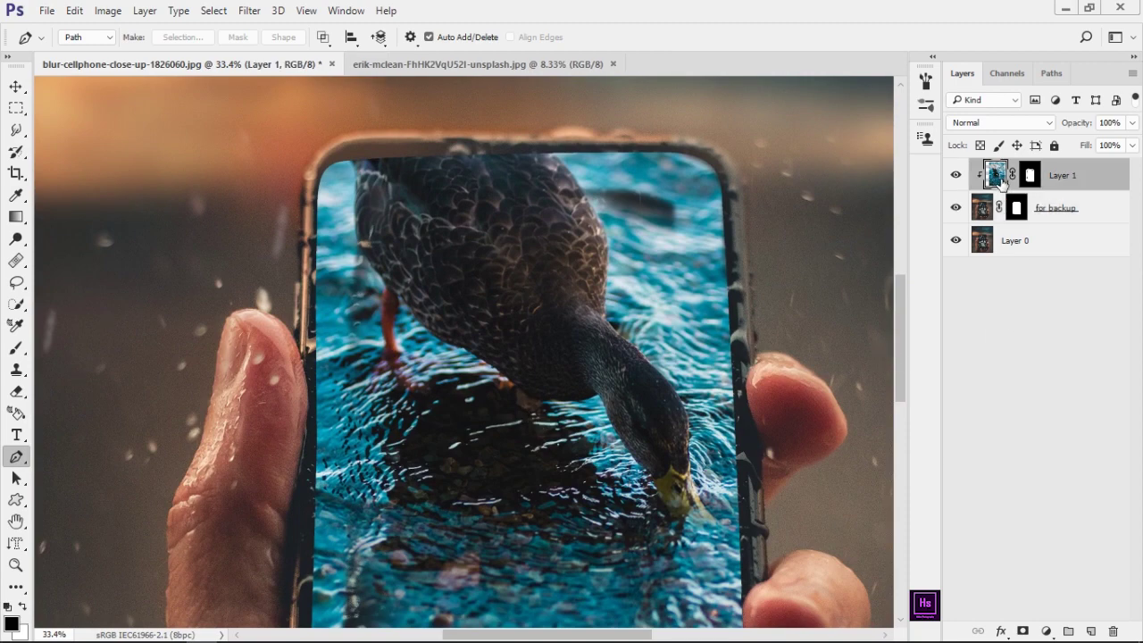
click(1034, 181)
scroll(809, 297, down, 2)
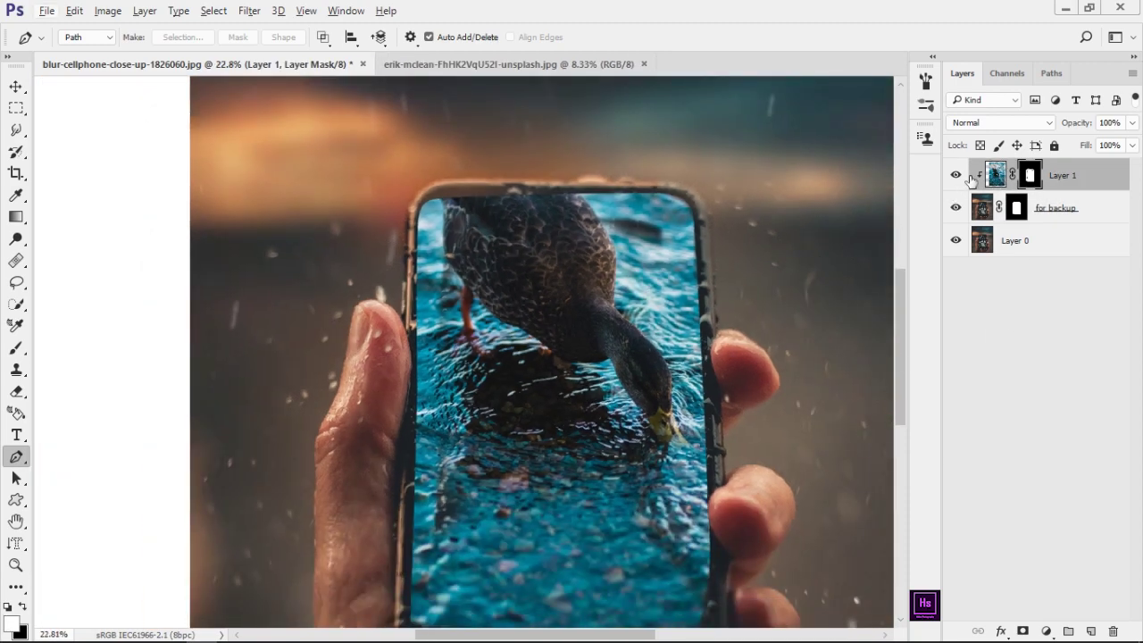
click(956, 207)
alt+click(992, 191)
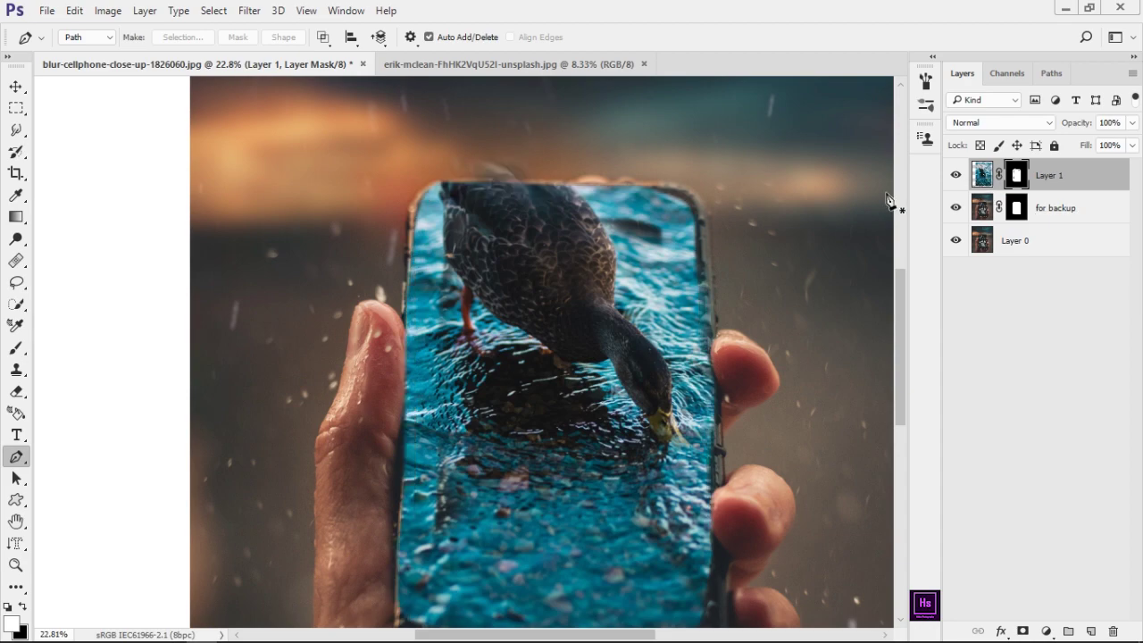
- Paint white above the phone's top to reveal the duck's back, then adjust clipping and hide the phone layer
key(b)
mouse_move(474, 194)
mouse_down()
mouse_move(498, 115)
mouse_move(528, 276)
mouse_up()
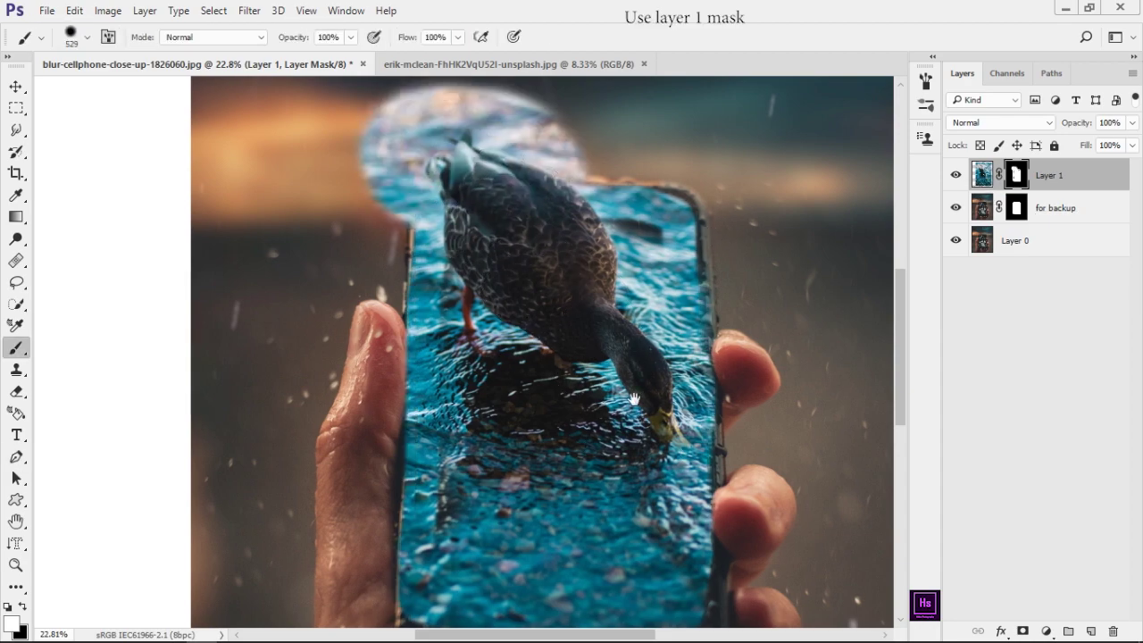
drag(605, 569, 595, 395)
alt+click(964, 189)
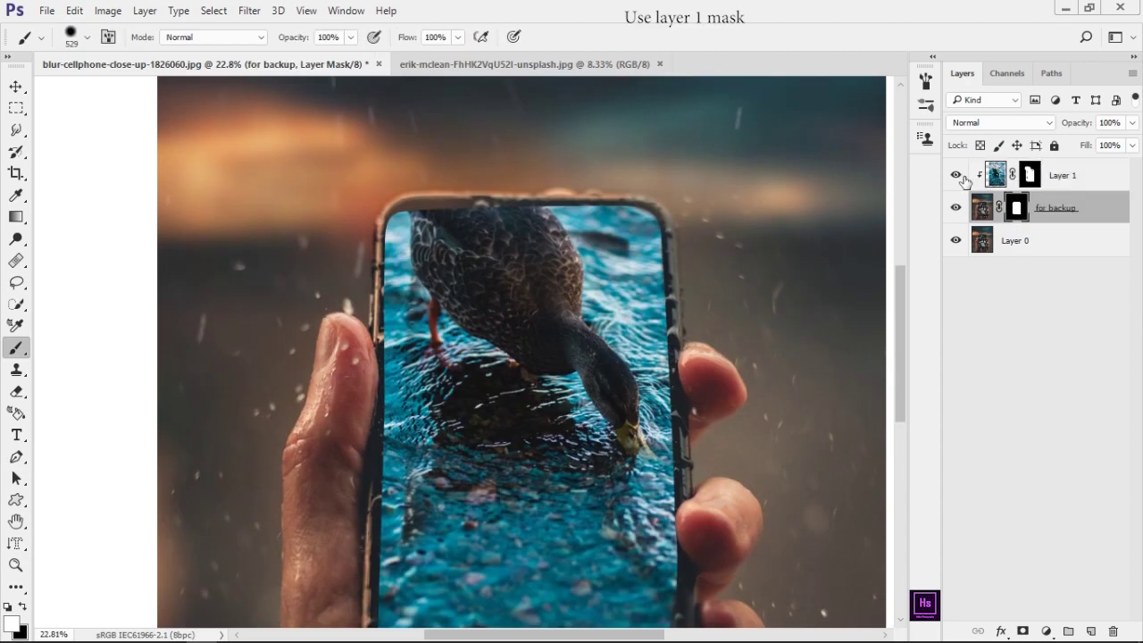
click(996, 178)
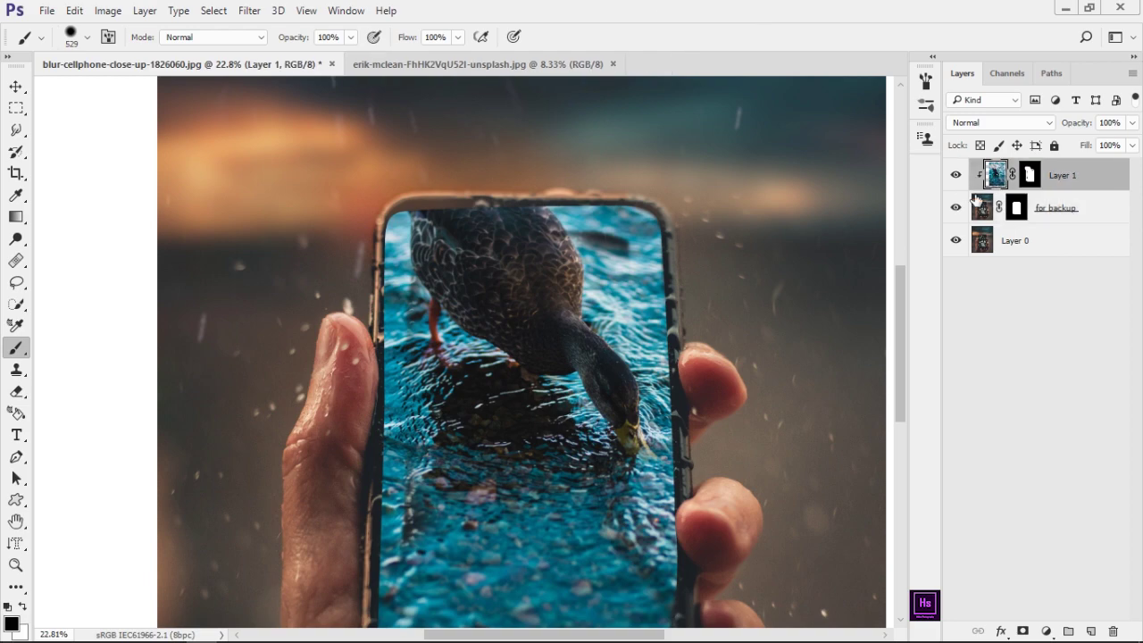
alt+click(977, 192)
- Mask away the blue water beside the duck's back and to its left and above
scroll(559, 246, up, 1)
scroll(563, 295, up, 1)
scroll(581, 309, up, 1)
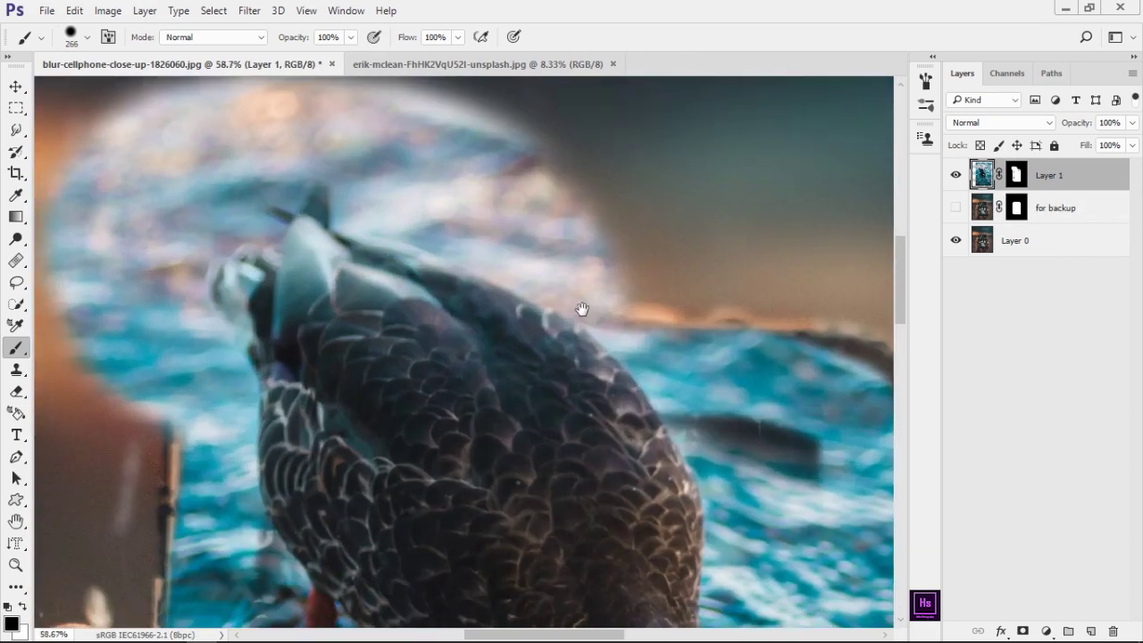
drag(581, 309, 636, 312)
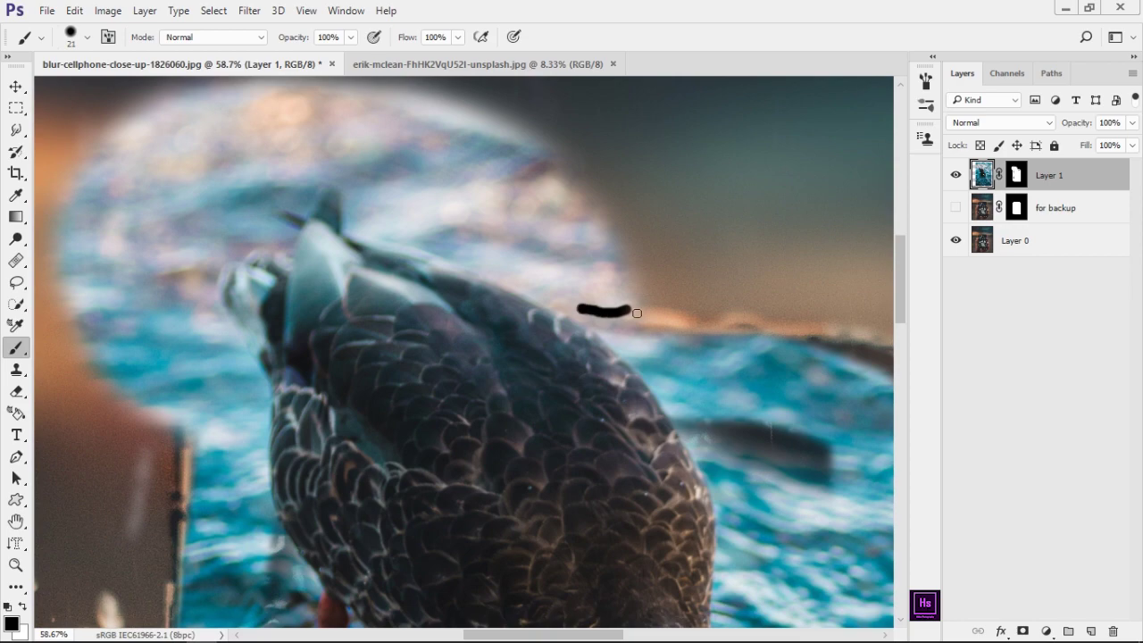
click(1017, 175)
drag(652, 270, 599, 306)
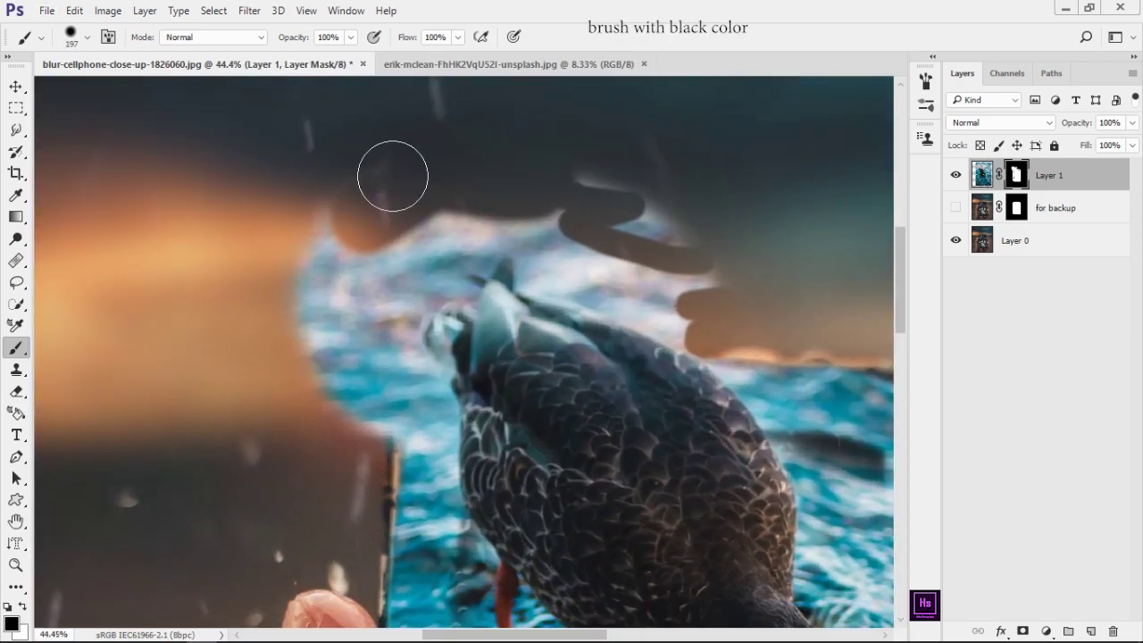
mouse_move(394, 176)
mouse_down()
mouse_move(349, 420)
mouse_move(375, 296)
mouse_move(622, 197)
mouse_move(694, 308)
mouse_move(447, 191)
mouse_move(407, 234)
mouse_move(378, 134)
mouse_move(298, 215)
mouse_move(199, 229)
mouse_move(229, 261)
mouse_move(179, 304)
mouse_up()
- Trace the mask along the duck's head outline, removing the light-blue smear beside it
scroll(510, 268, up, 3)
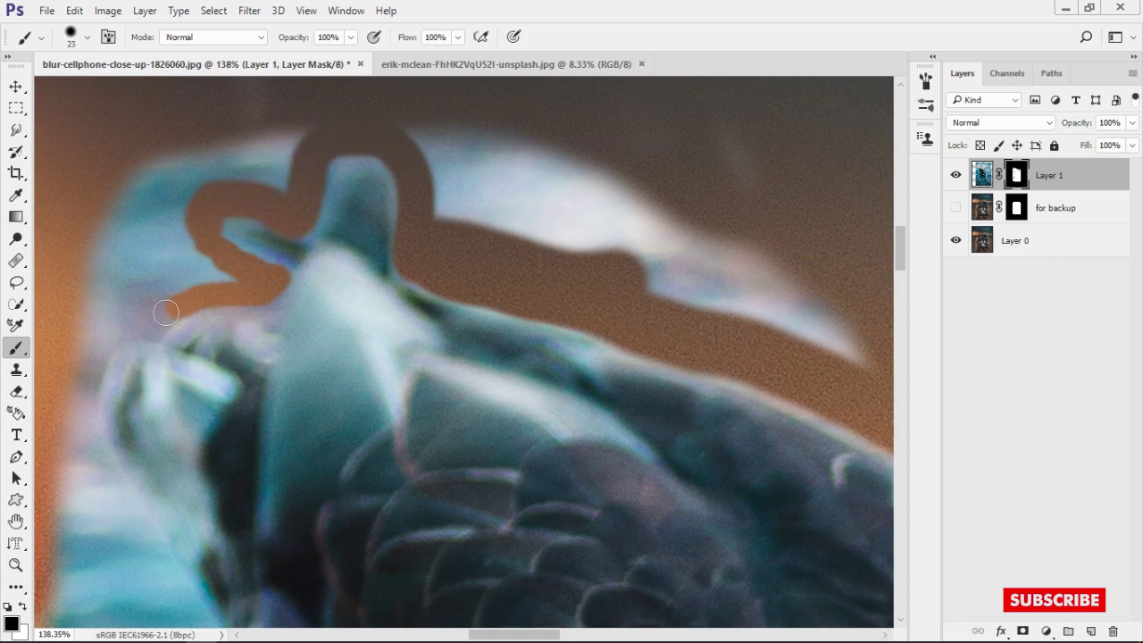
mouse_move(268, 402)
mouse_down()
mouse_move(459, 204)
mouse_move(407, 259)
mouse_move(451, 201)
mouse_move(483, 437)
mouse_move(437, 254)
mouse_up()
key(bracketright)
key(bracketright)
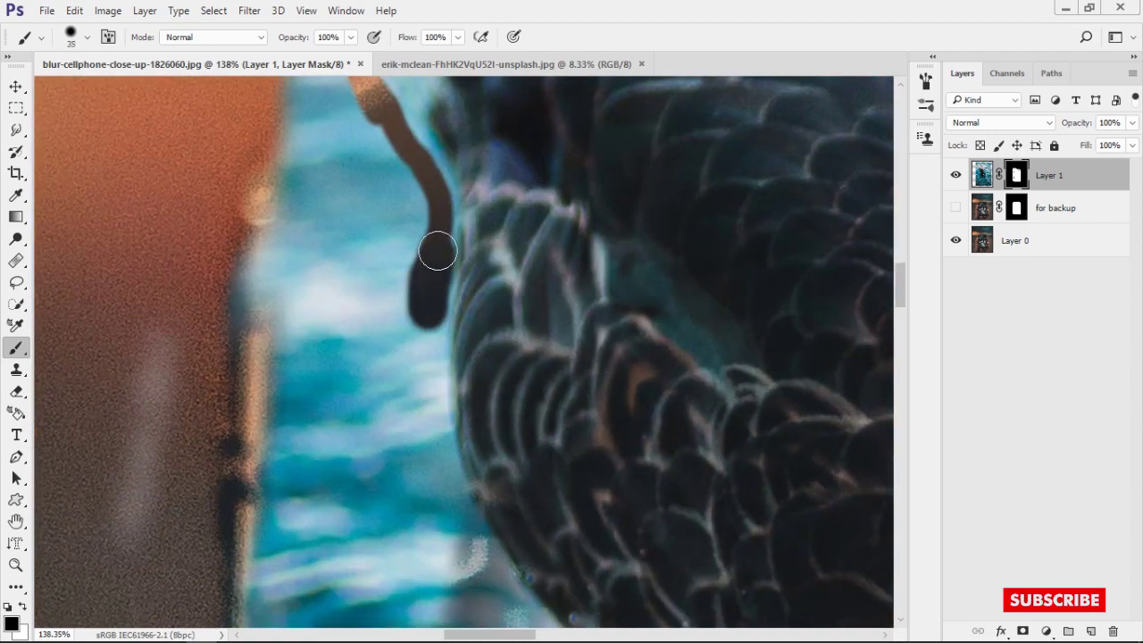
drag(414, 160, 425, 246)
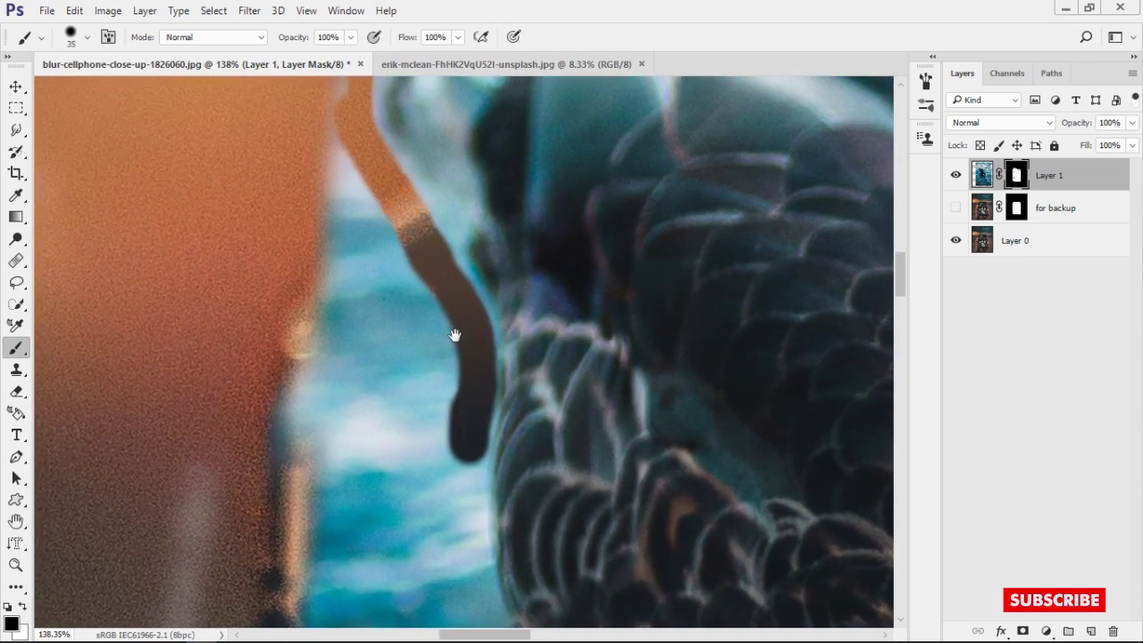
drag(455, 335, 455, 290)
mouse_move(474, 313)
mouse_down()
mouse_move(459, 408)
mouse_move(420, 365)
mouse_move(473, 483)
mouse_up()
scroll(491, 482, down, 5)
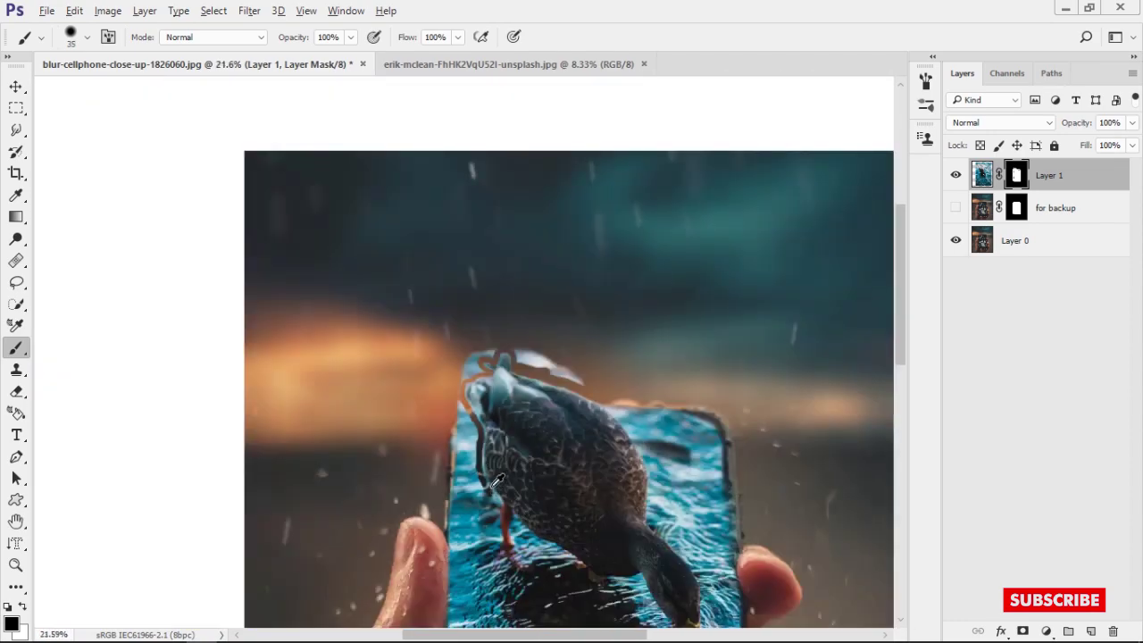
scroll(495, 480, up, 5)
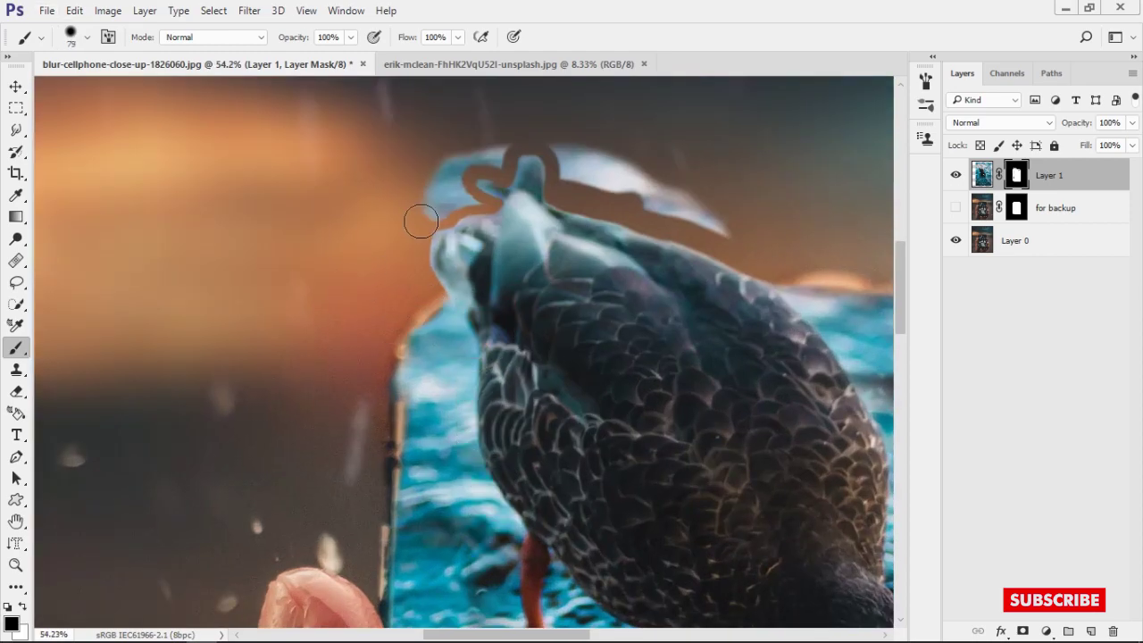
mouse_move(470, 155)
mouse_down()
mouse_move(428, 236)
mouse_move(388, 235)
mouse_up()
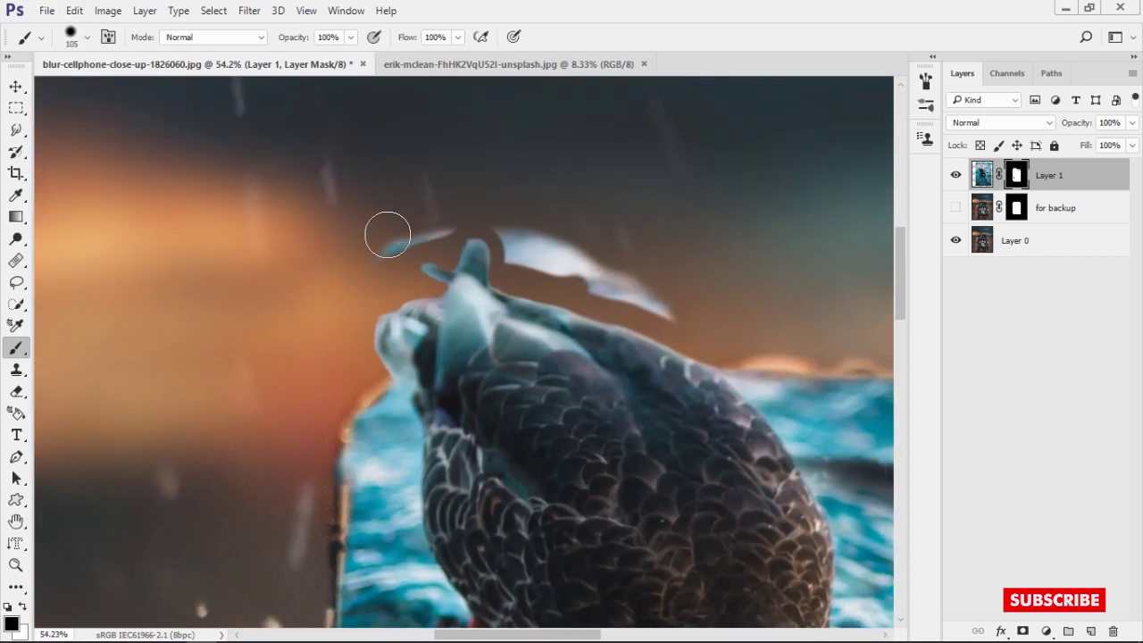
drag(495, 197, 545, 227)
scroll(545, 227, up, 3)
scroll(515, 273, up, 4)
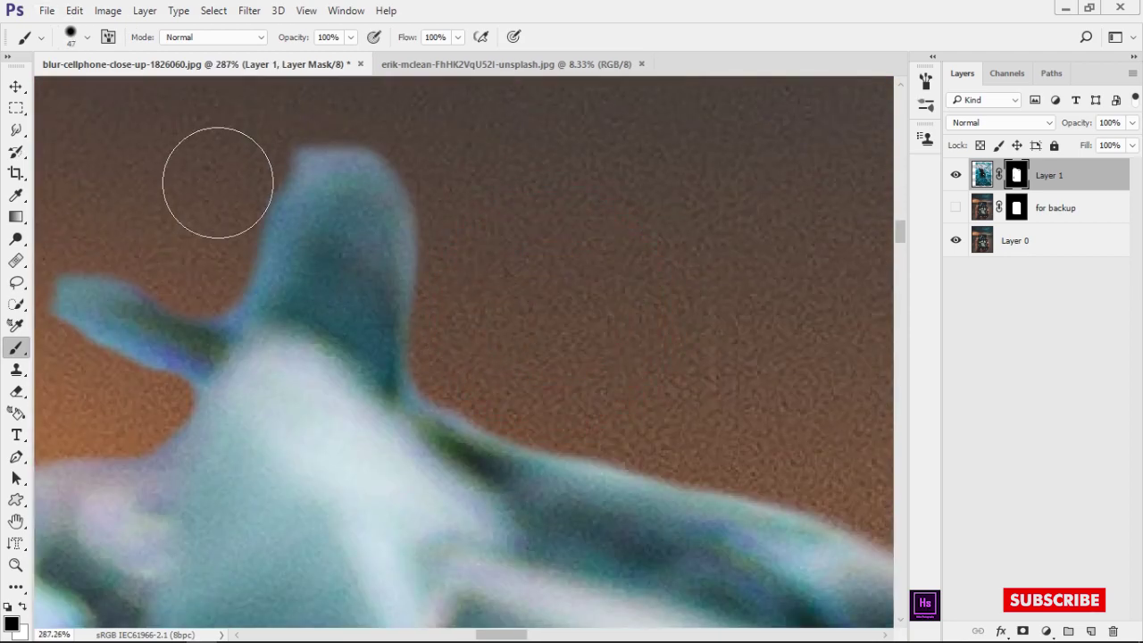
drag(266, 123, 441, 230)
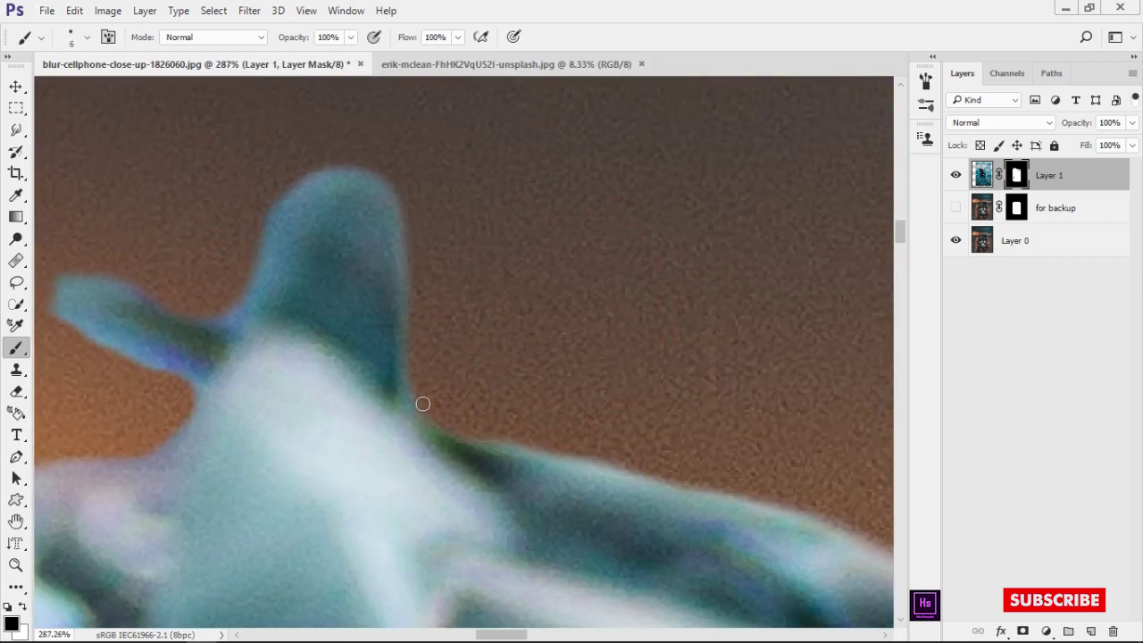
- Enlarge the brush to about 42 and refine the mask along the duck's back and head side
drag(422, 404, 462, 345)
drag(582, 268, 551, 322)
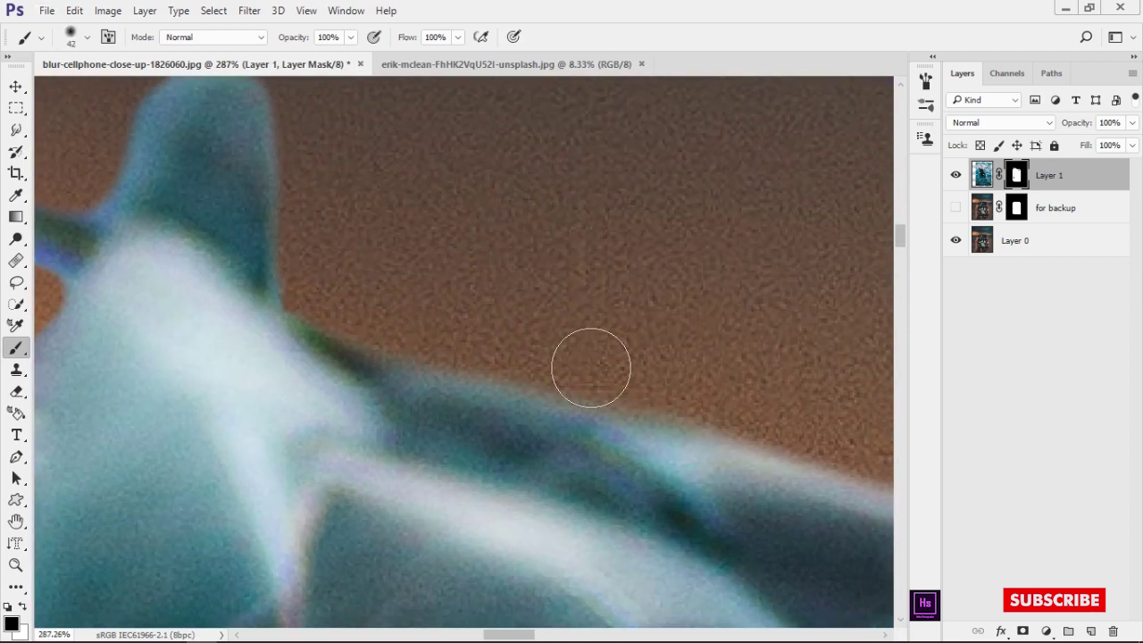
scroll(429, 343, down, 3)
drag(655, 395, 432, 253)
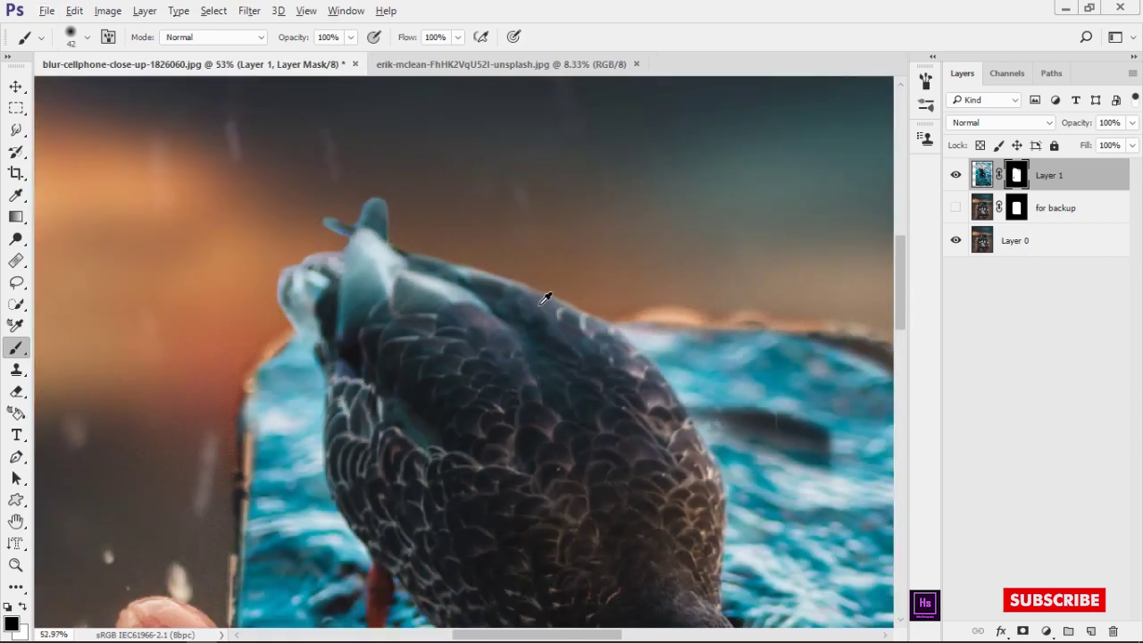
drag(637, 352, 674, 401)
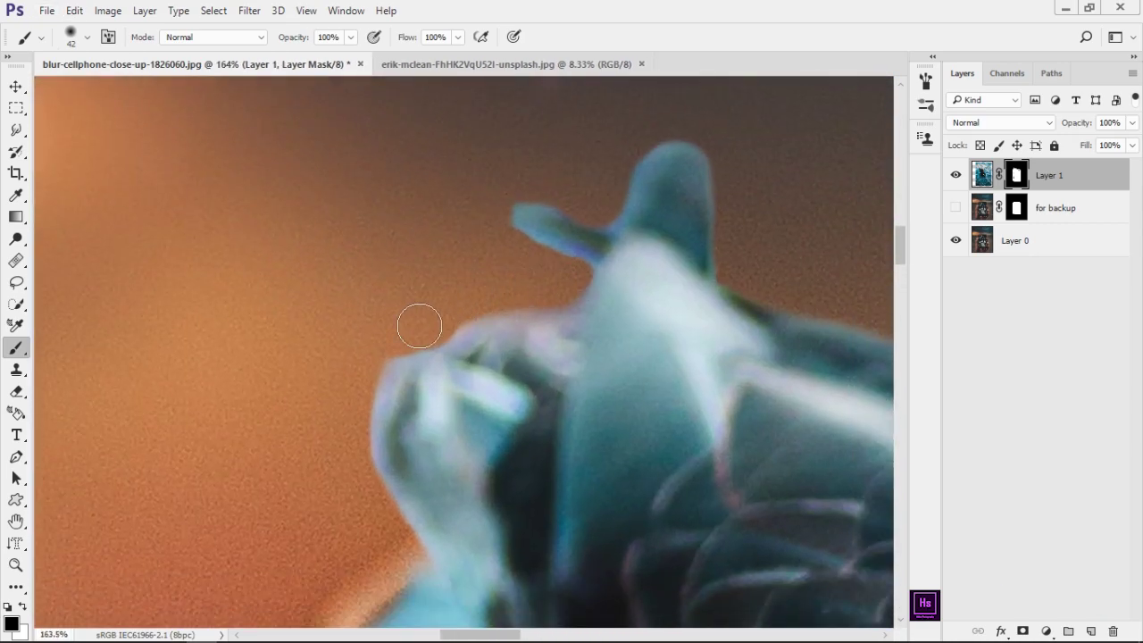
drag(420, 326, 440, 257)
scroll(431, 317, down, 5)
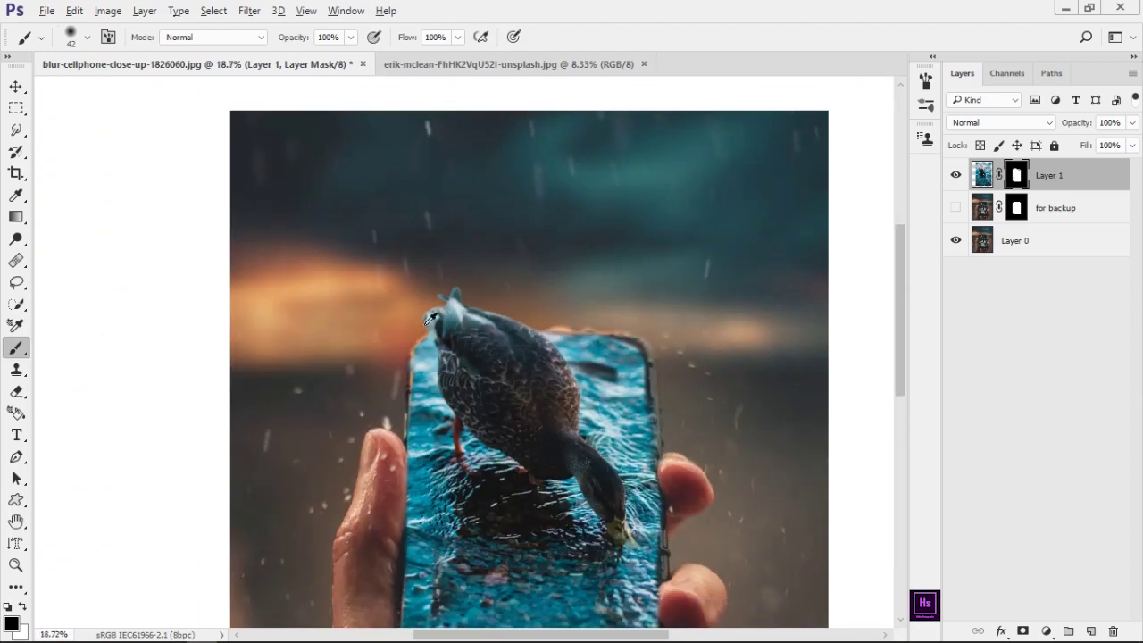
- Target the for backup mask, clip the duck layer into it, and paint white to reveal the head
click(1017, 213)
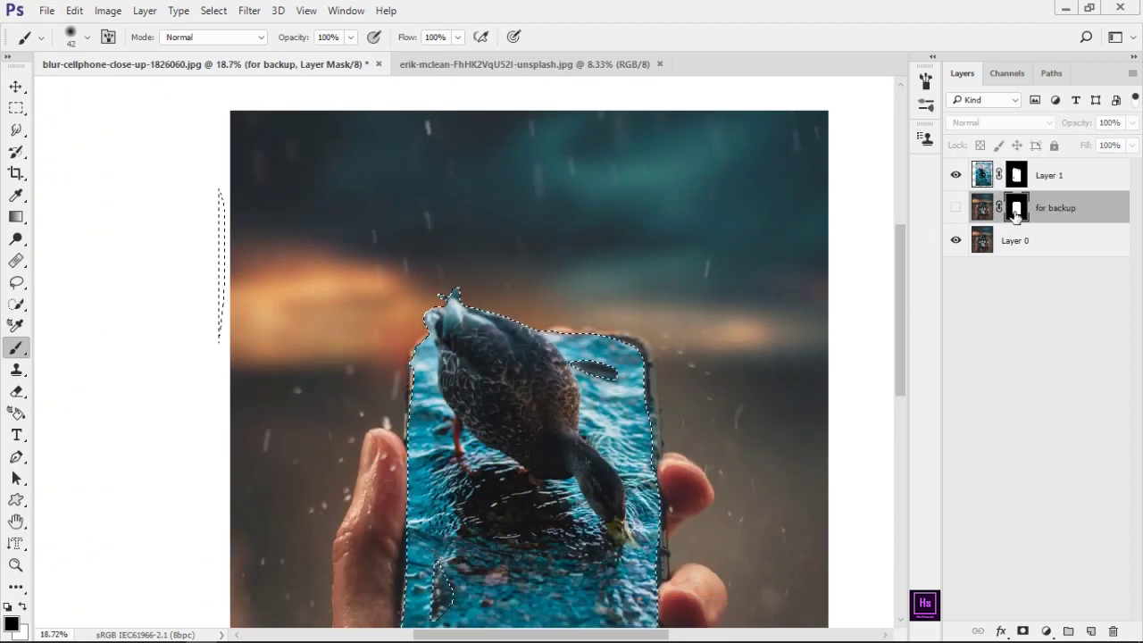
scroll(515, 307, up, 3)
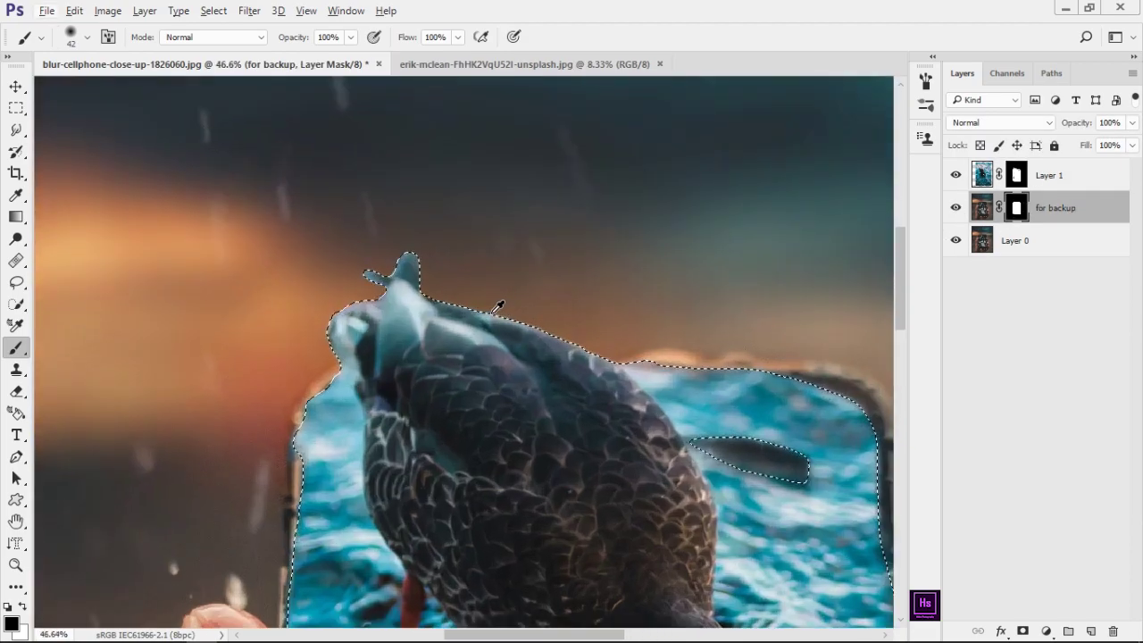
scroll(566, 238, up, 2)
scroll(581, 263, down, 1)
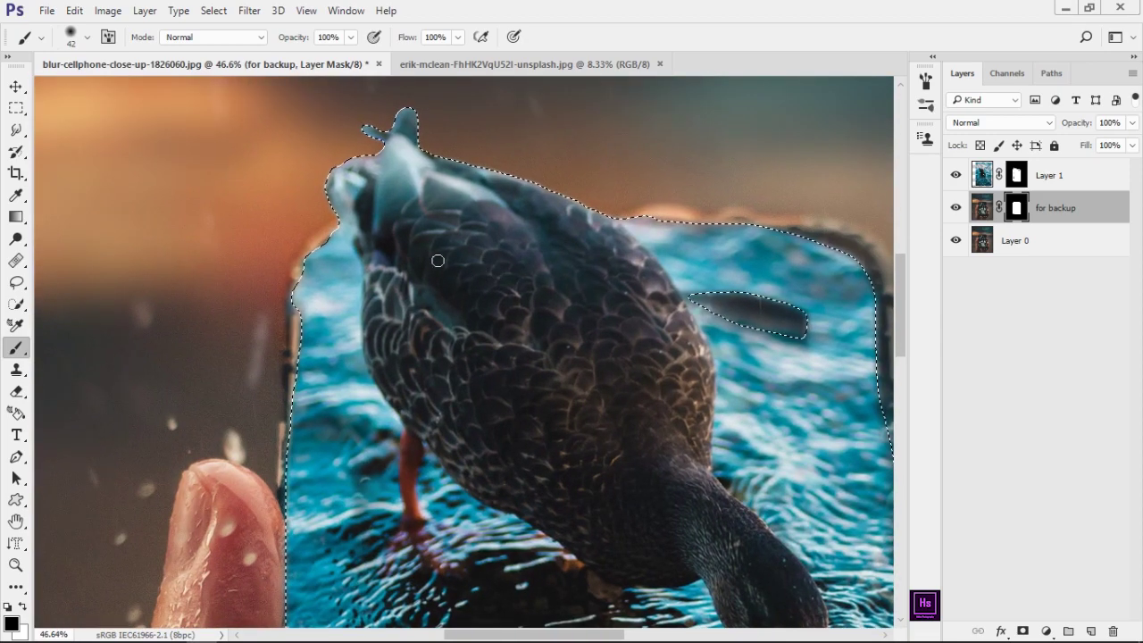
drag(438, 259, 491, 256)
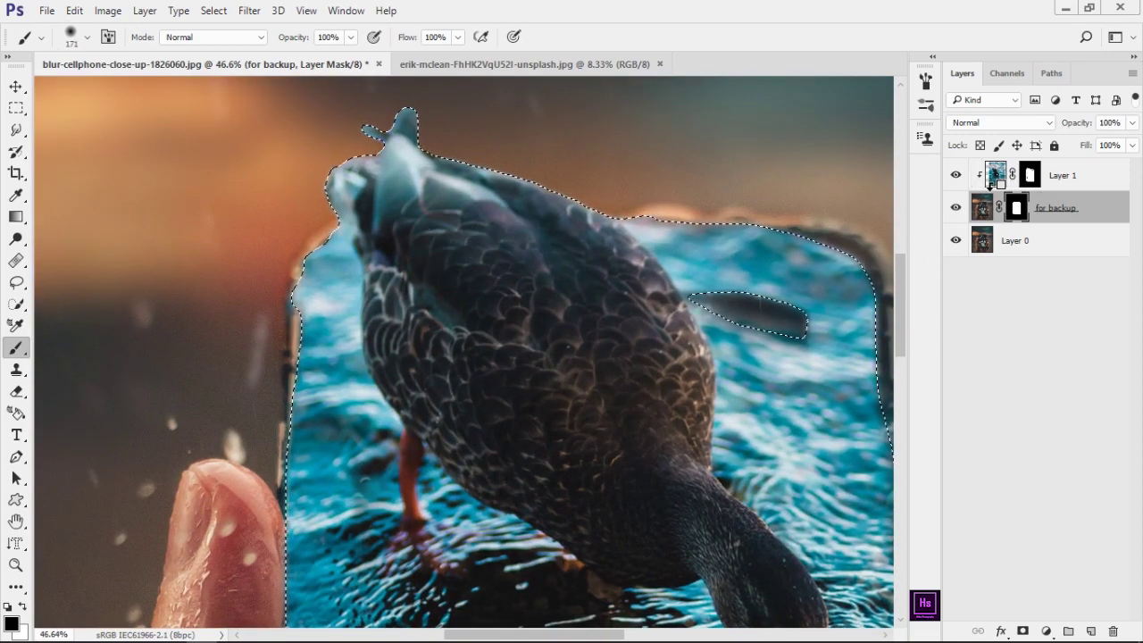
drag(592, 286, 638, 352)
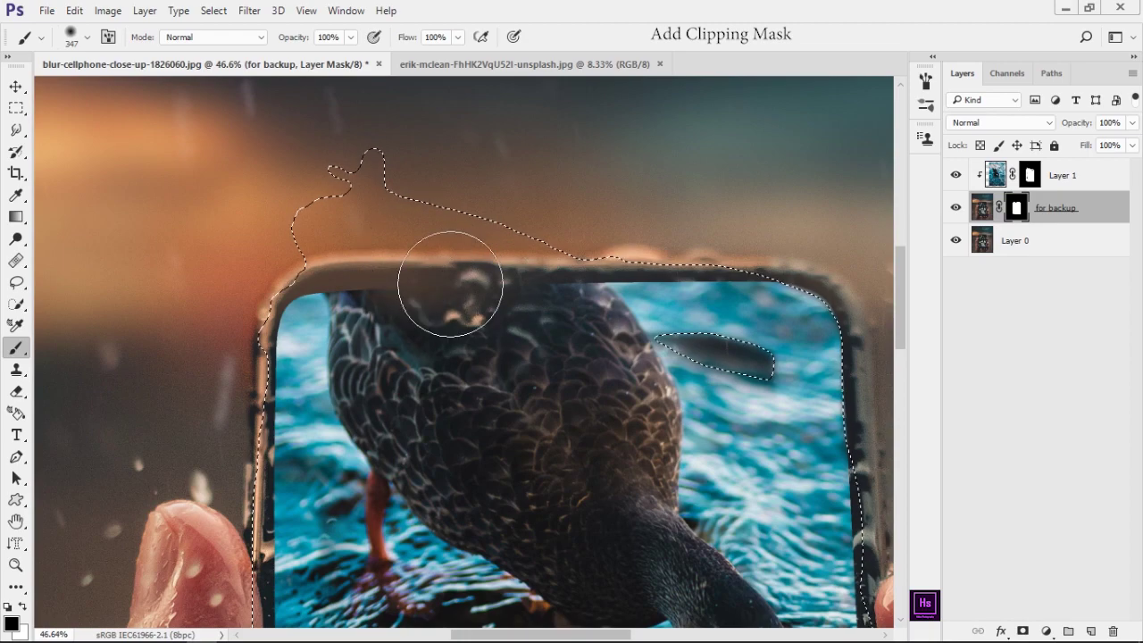
key(x)
mouse_move(401, 255)
mouse_down()
mouse_move(327, 235)
mouse_move(540, 297)
mouse_up()
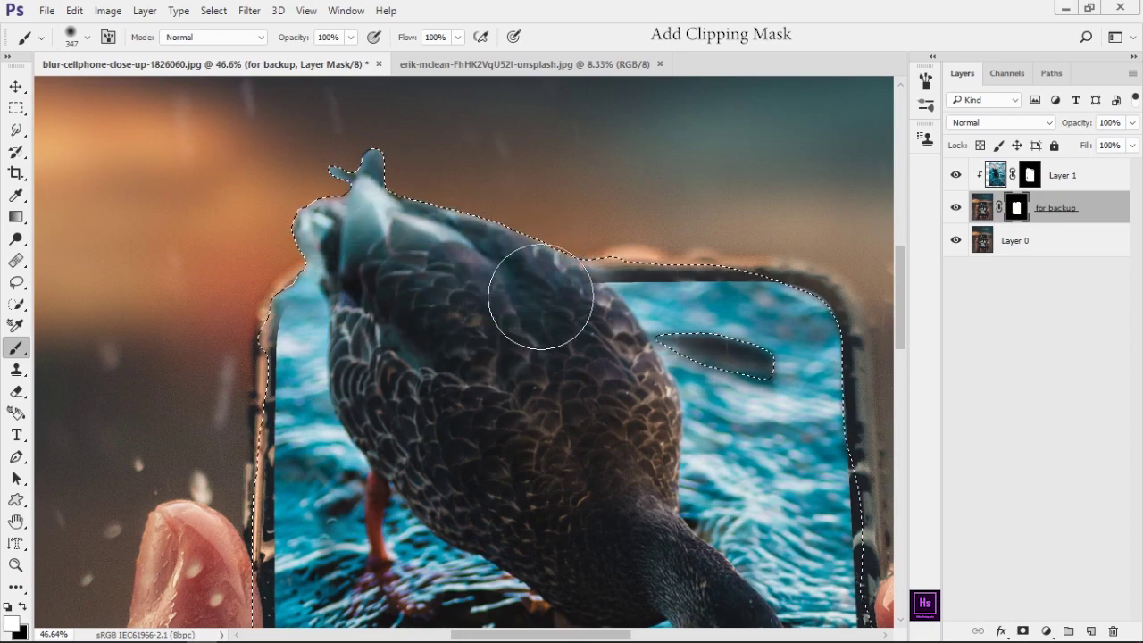
- Mask the light streak at the duck's edge and retry a stroke along the phone's edge
scroll(357, 345, down, 3)
scroll(473, 419, down, 2)
scroll(490, 430, up, 4)
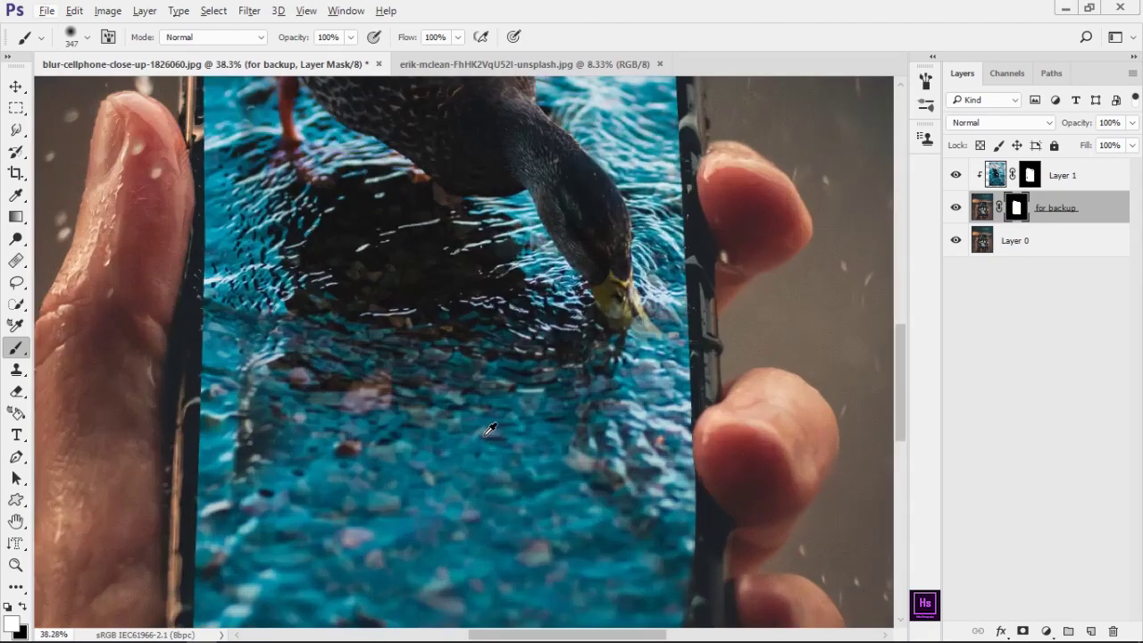
scroll(491, 431, down, 3)
scroll(531, 426, up, 6)
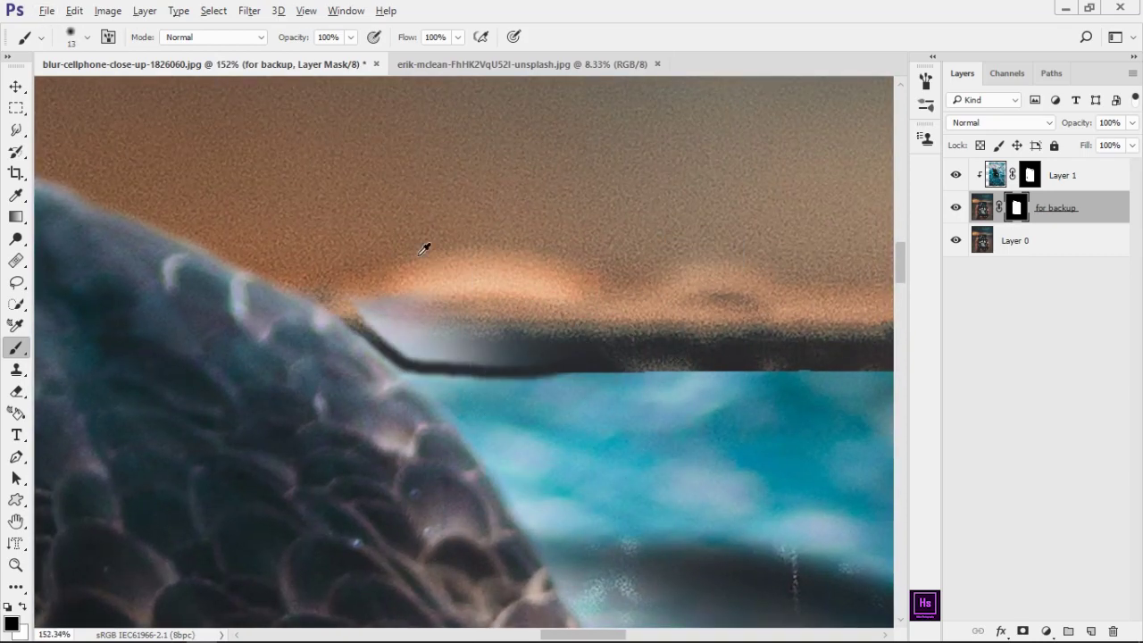
mouse_move(396, 302)
mouse_down()
mouse_move(395, 332)
mouse_move(414, 348)
mouse_up()
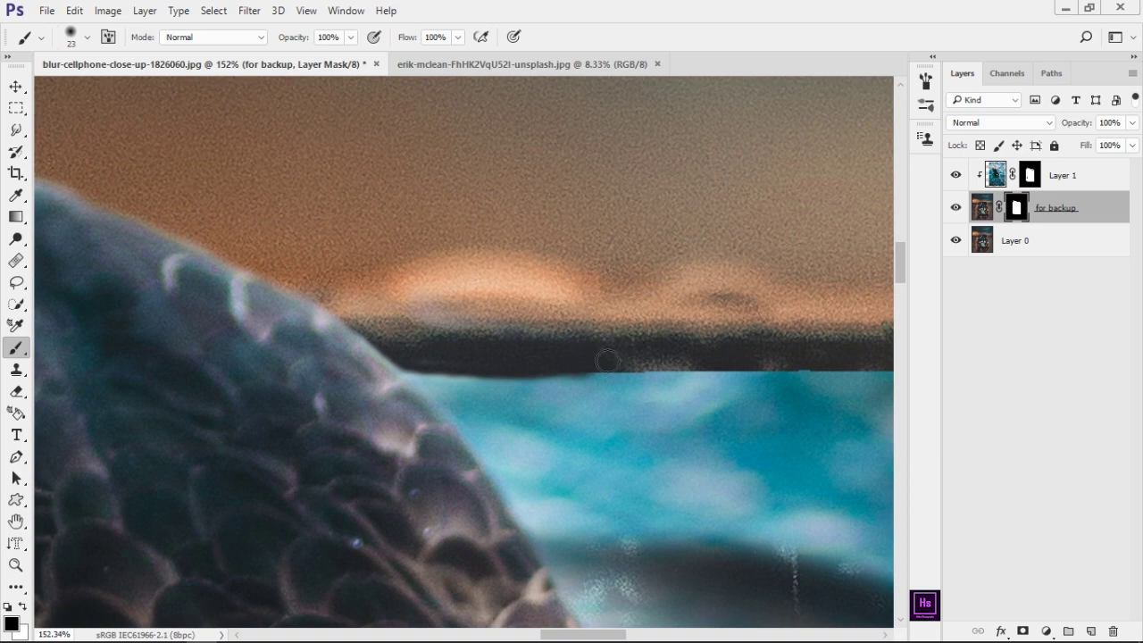
scroll(607, 361, down, 2)
scroll(524, 289, down, 3)
scroll(646, 449, up, 4)
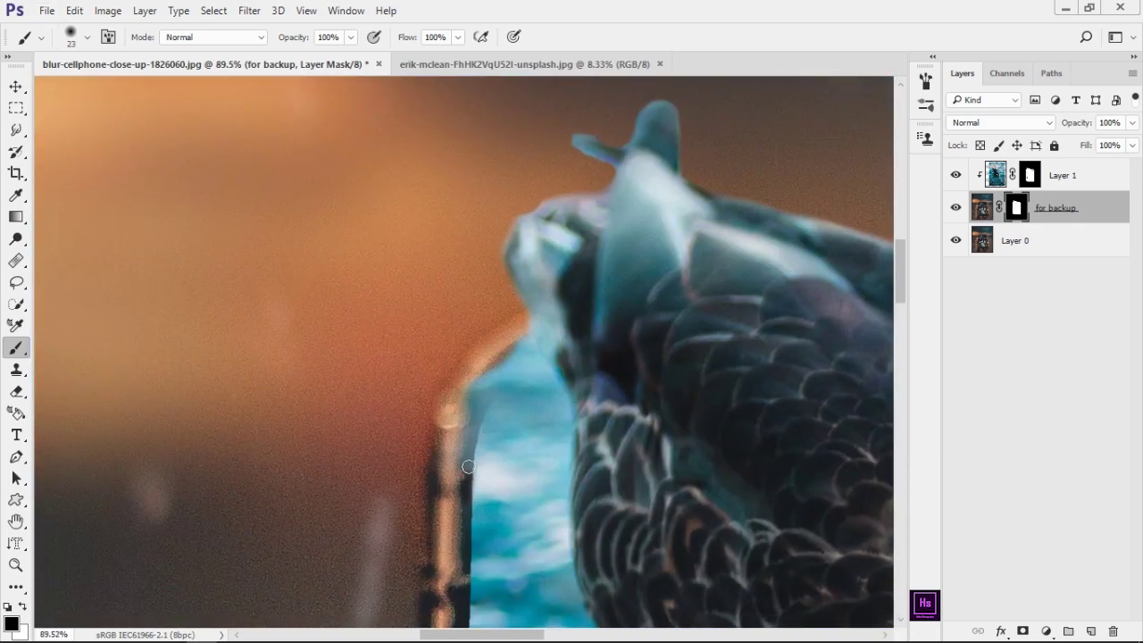
scroll(473, 438, up, 3)
mouse_move(468, 417)
mouse_down()
mouse_move(462, 444)
mouse_move(528, 274)
mouse_move(613, 204)
mouse_up()
scroll(536, 325, down, 3)
key(ctrl+z)
- Sharpen the phone's corner and clean its curved edge beside the duck
scroll(331, 504, down, 1)
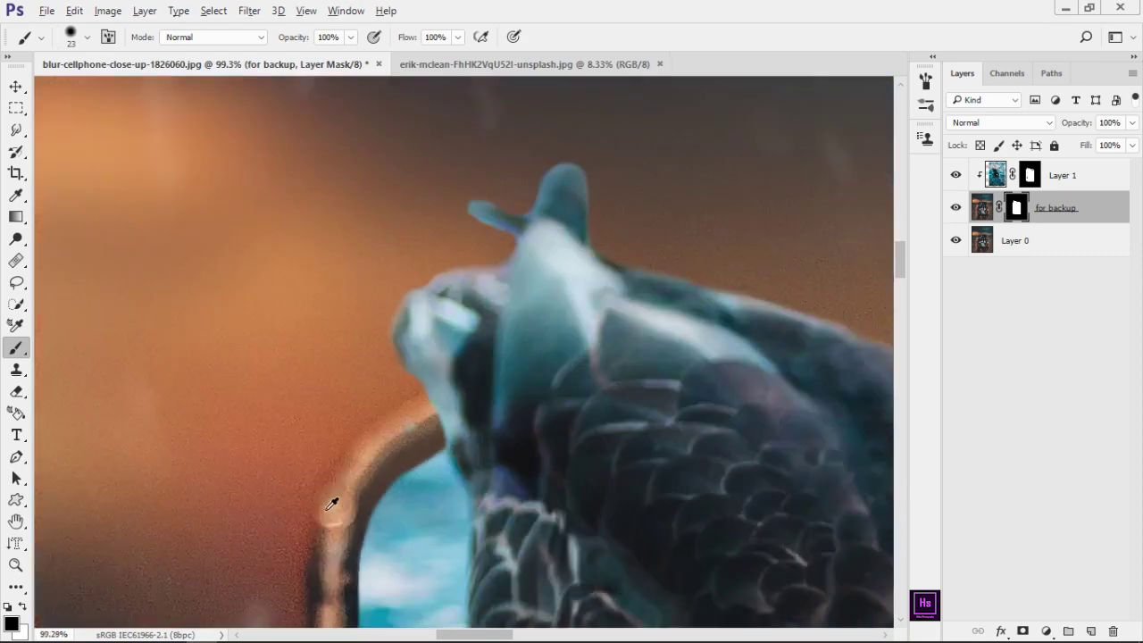
scroll(331, 505, down, 3)
scroll(332, 505, down, 1)
scroll(373, 408, up, 4)
scroll(325, 414, up, 2)
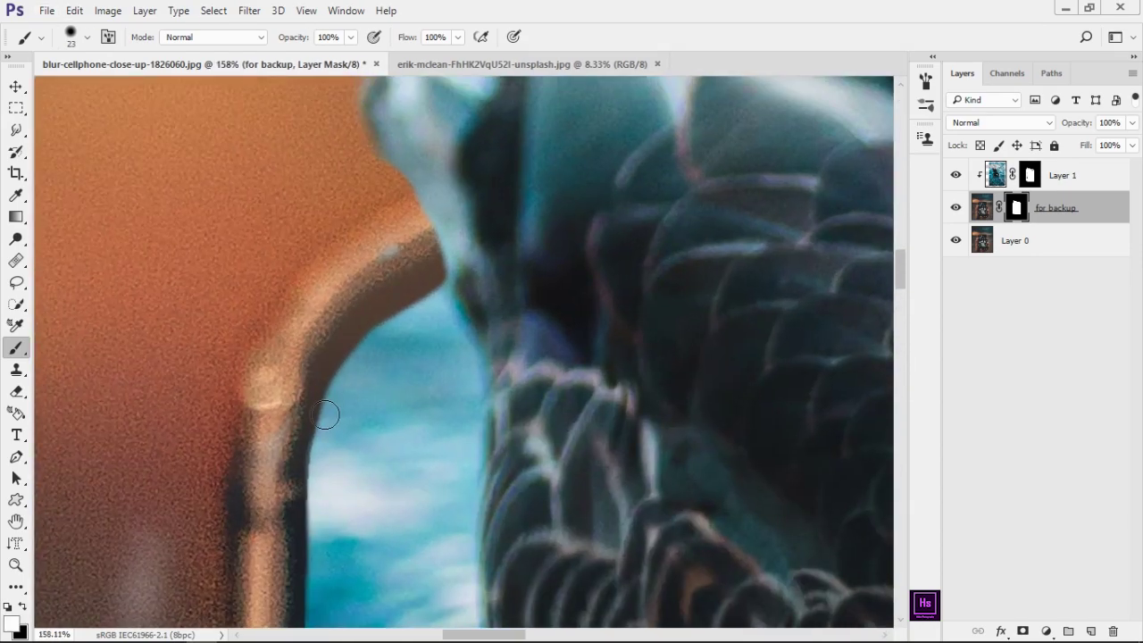
drag(325, 389, 320, 476)
drag(325, 382, 413, 287)
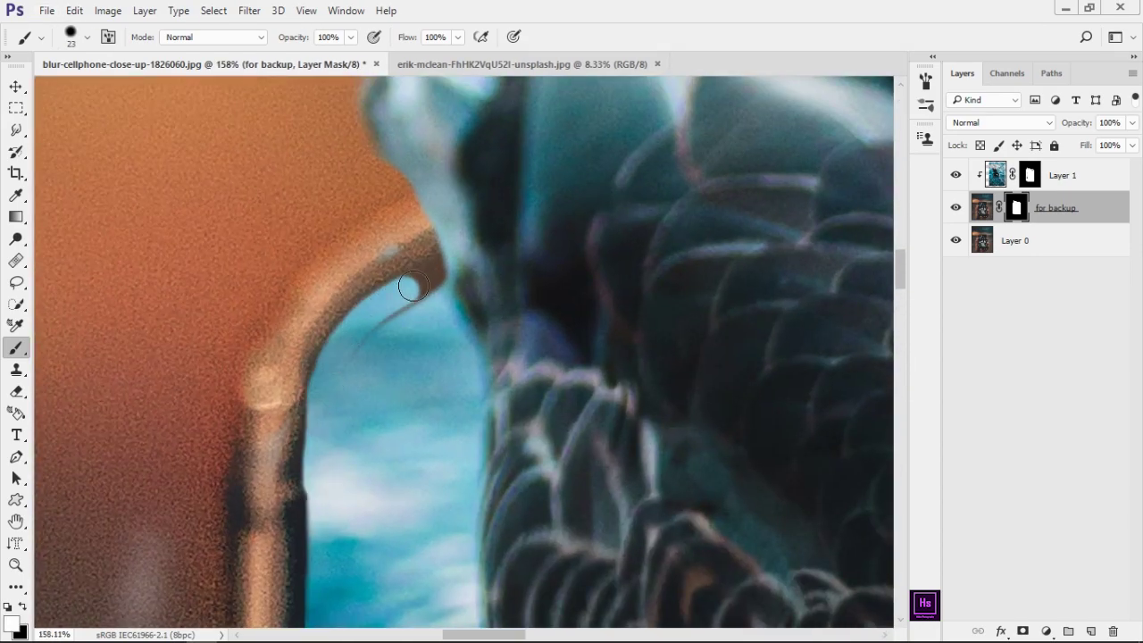
scroll(357, 430, down, 3)
scroll(382, 429, down, 2)
scroll(393, 465, up, 1)
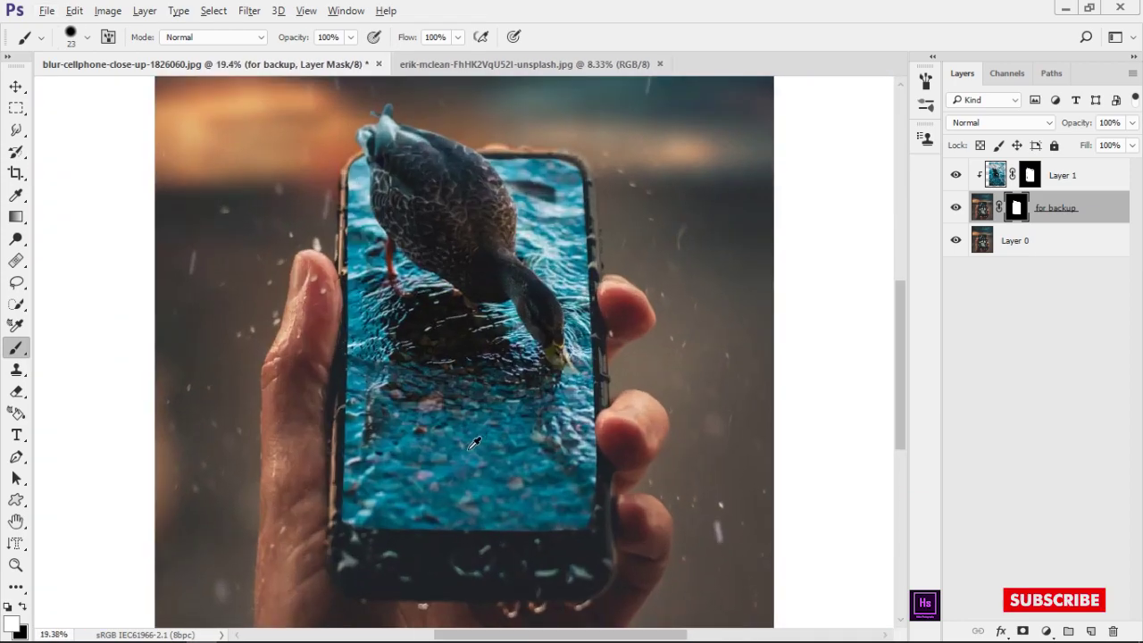
scroll(406, 508, up, 2)
scroll(456, 491, down, 3)
scroll(464, 422, down, 1)
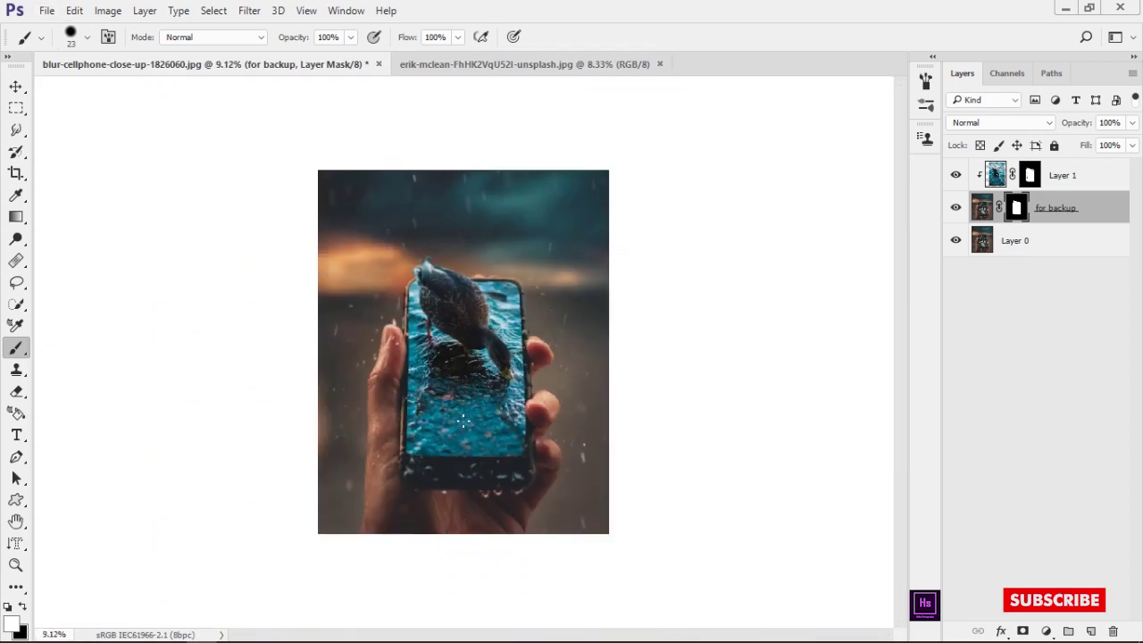
- Softly fade Layer 1's mask near the fingers and across the lower phone screen
scroll(471, 422, up, 3)
ctrl+click(657, 448)
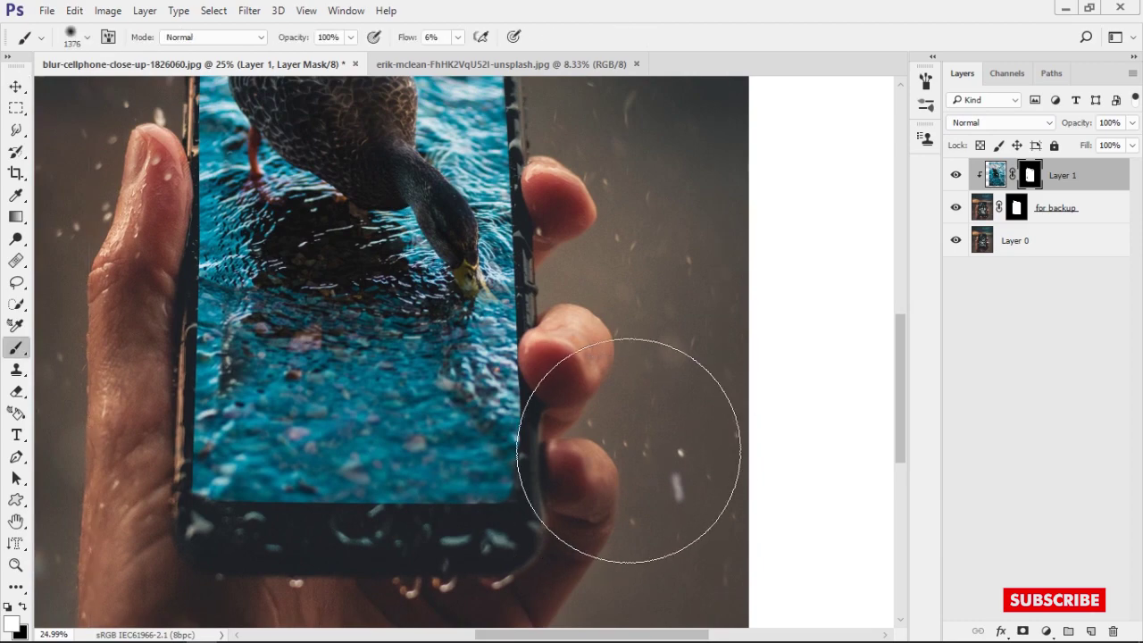
drag(622, 460, 583, 423)
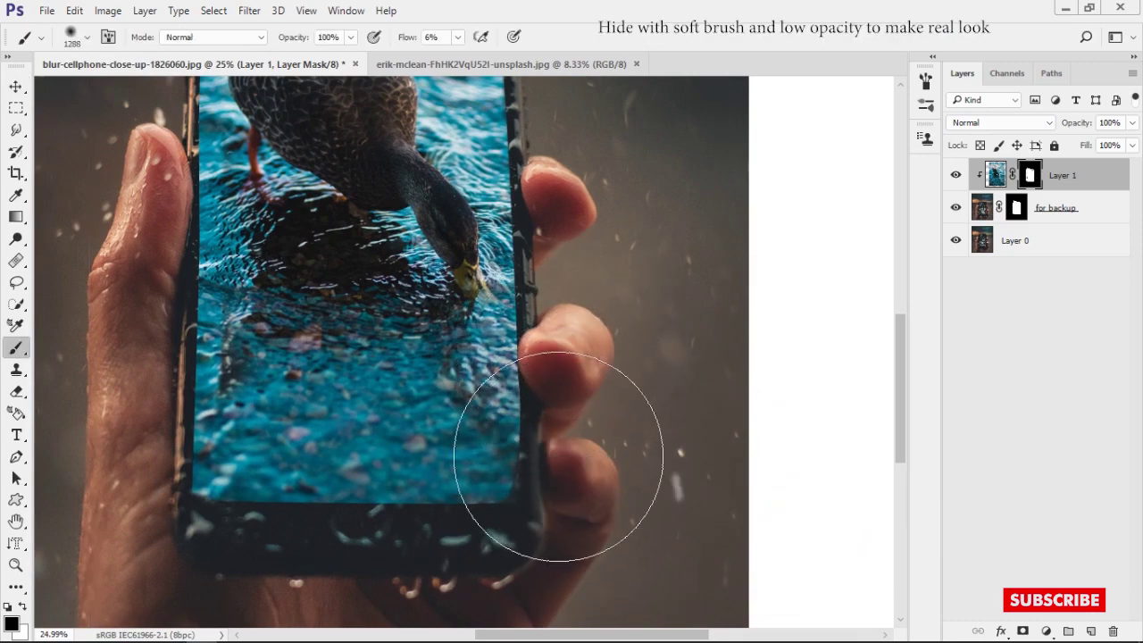
mouse_move(574, 422)
mouse_down()
mouse_move(474, 431)
mouse_move(506, 422)
mouse_up()
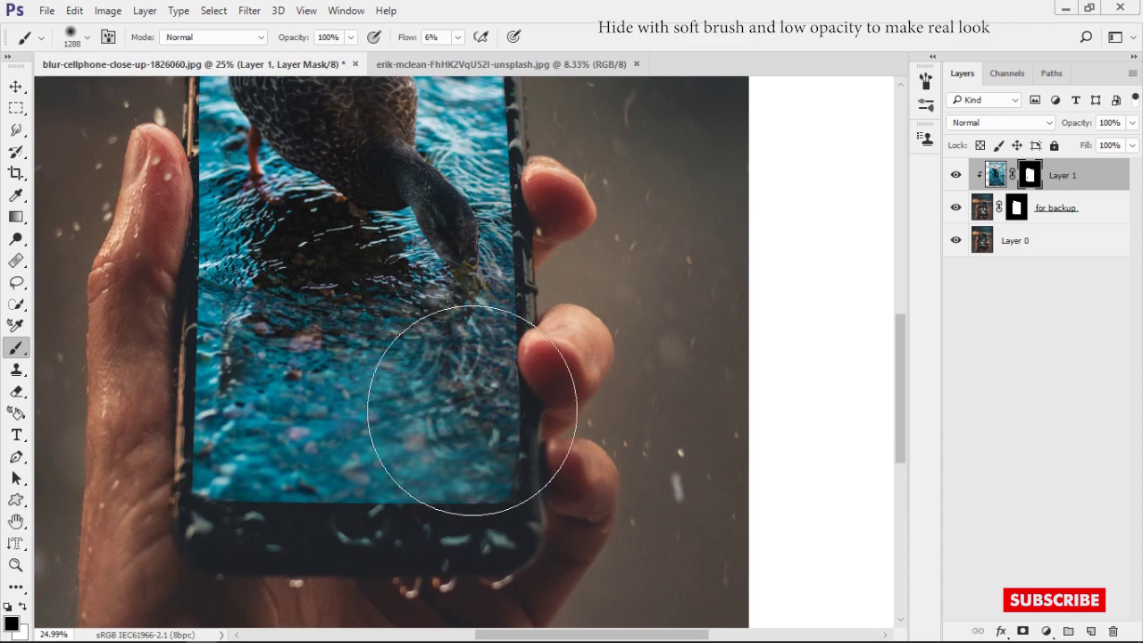
- With a smaller white brush, clean the mask along the phone's right edge and top-right corner, undoing the last stroke
key(bracketleft)
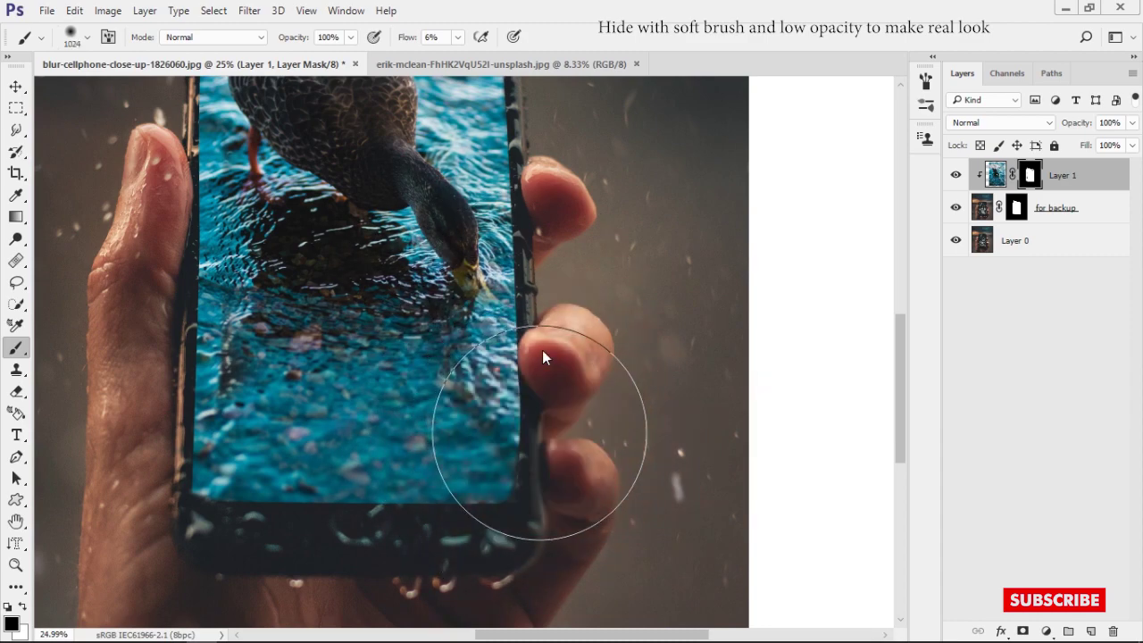
key(bracketleft)
key(bracketleft)
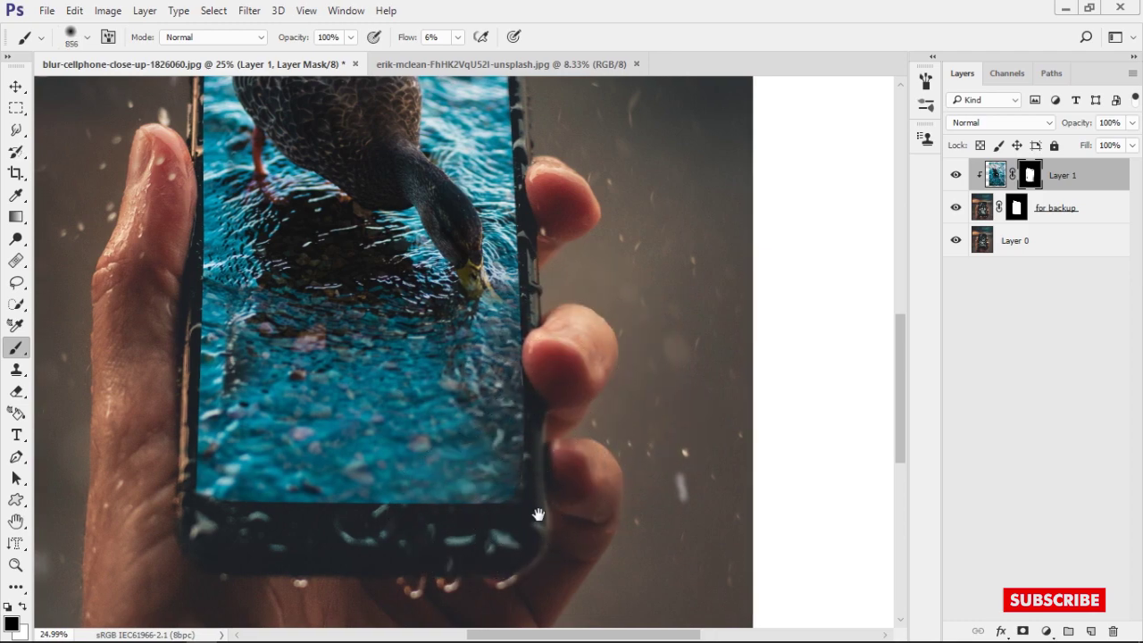
scroll(447, 518, left, 2)
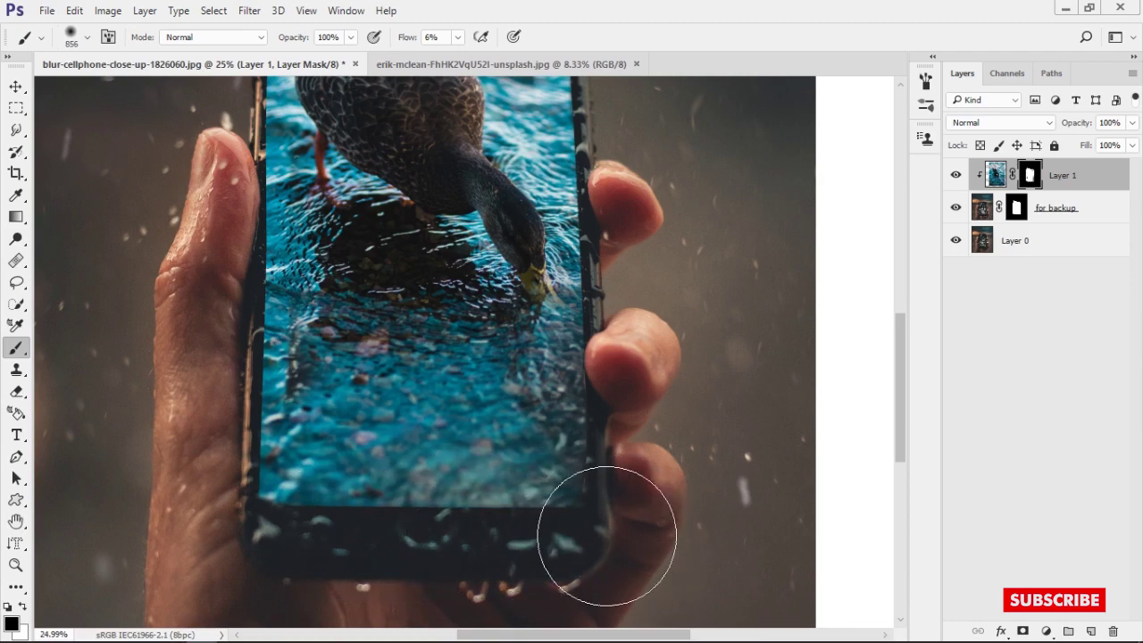
key(bracketleft)
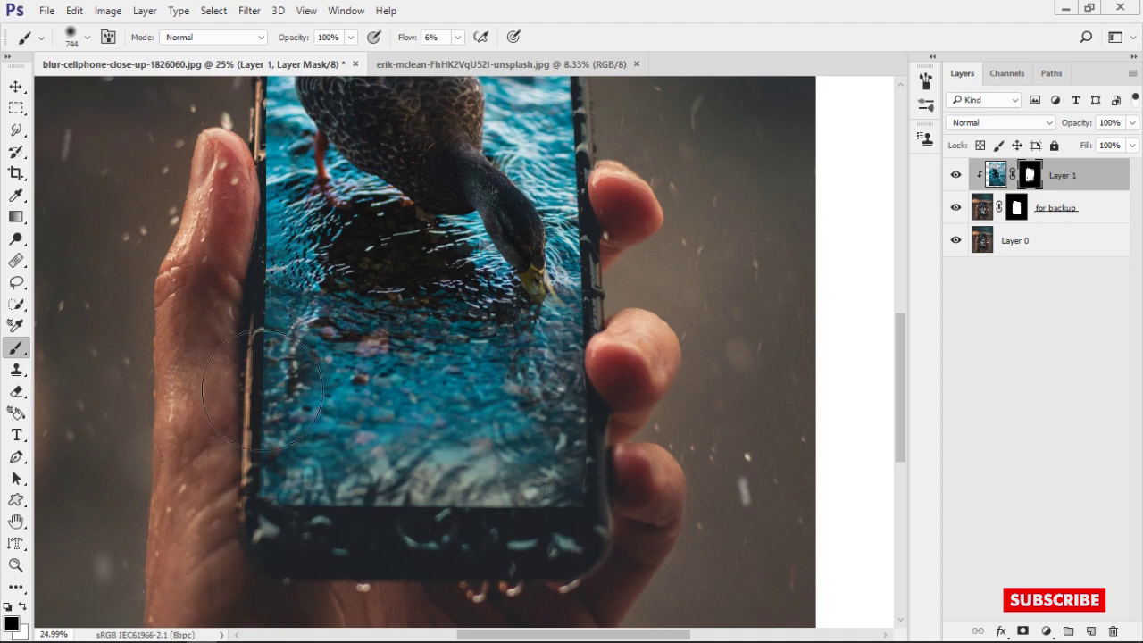
mouse_move(684, 550)
mouse_down()
mouse_move(620, 431)
mouse_move(617, 390)
mouse_move(587, 406)
mouse_up()
key(x)
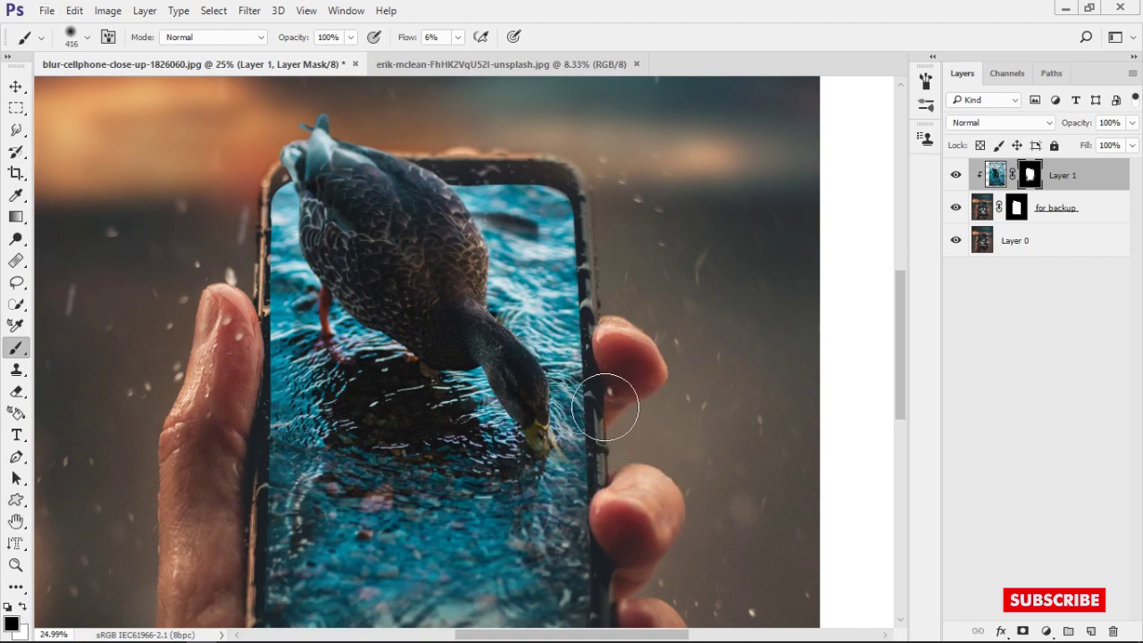
drag(608, 305, 561, 218)
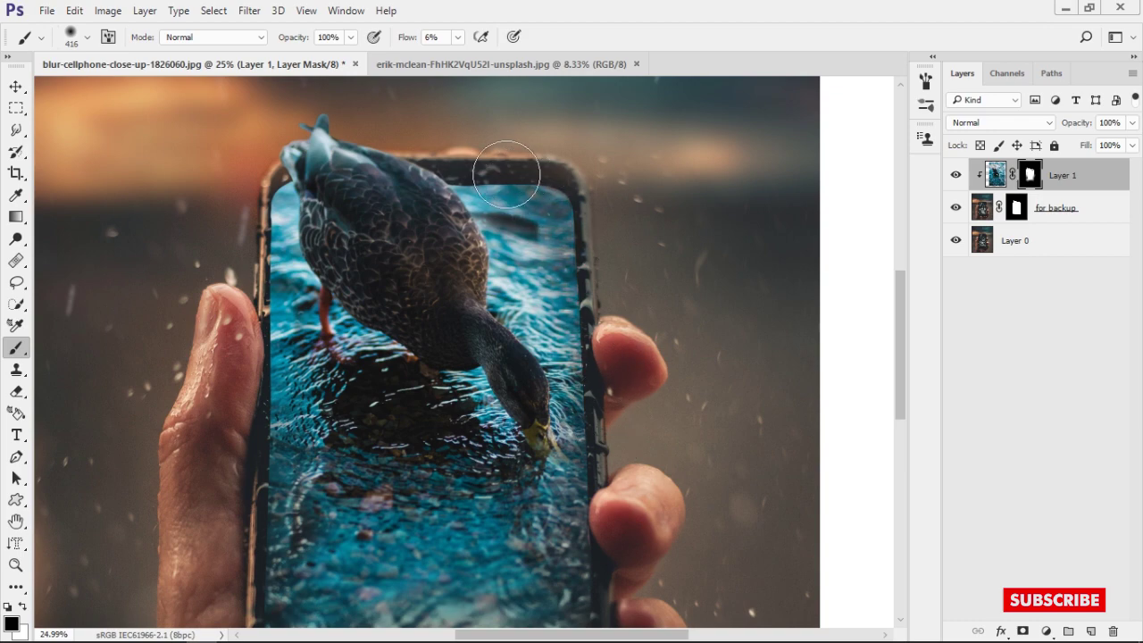
drag(537, 179, 577, 268)
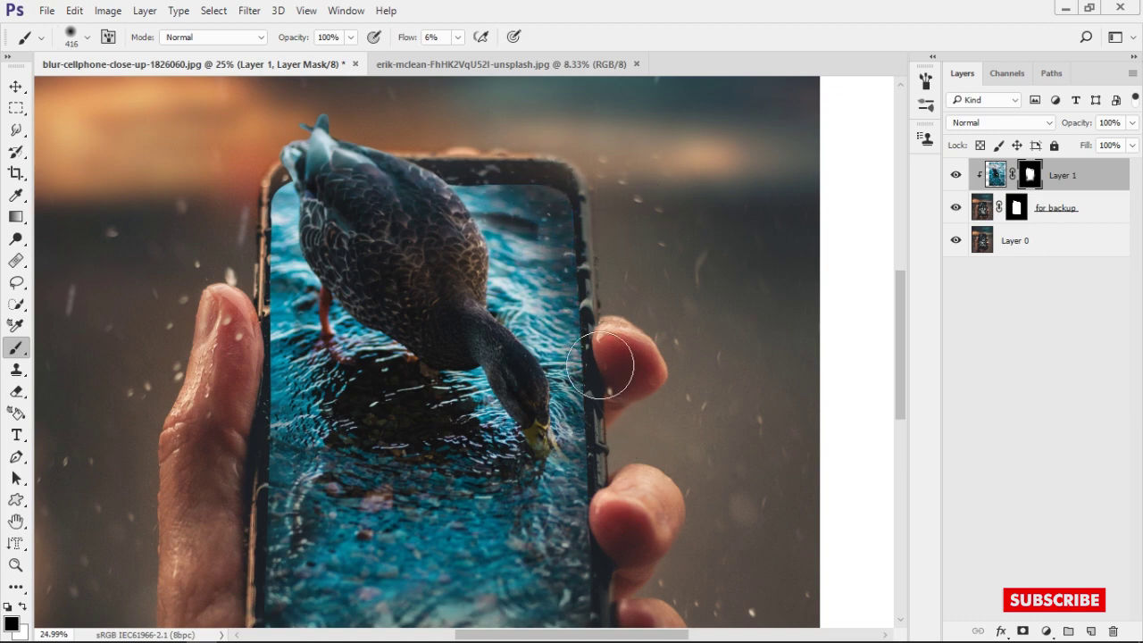
key(ctrl+z)
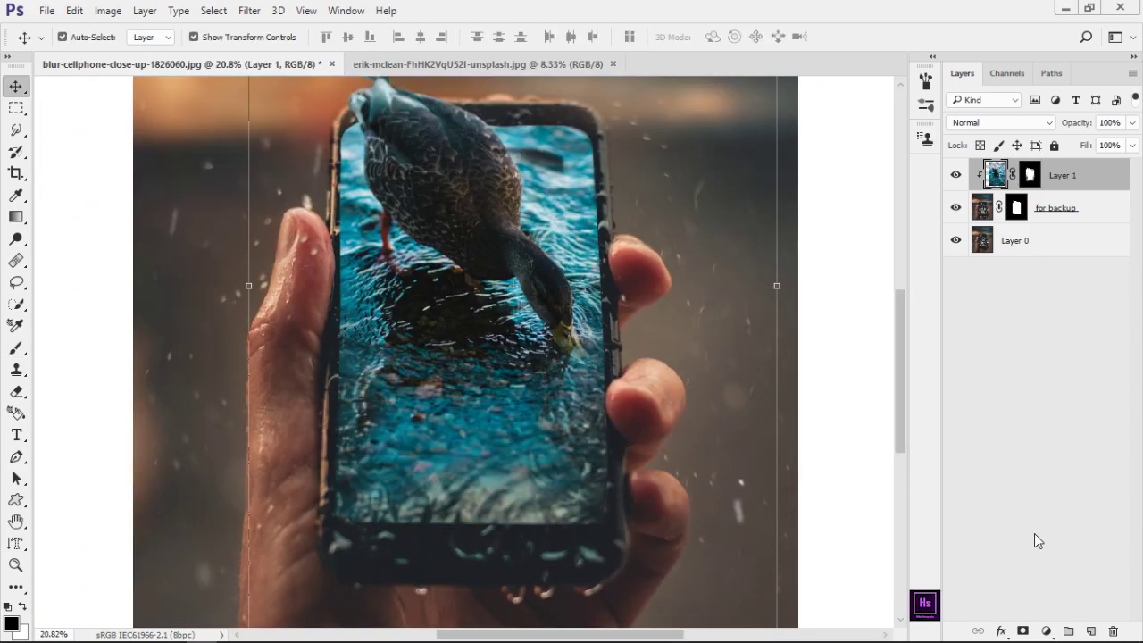
- Add a Hue/Saturation layer clipped to Layer 1, with Blues saturation -100 and Cyans -70
click(1047, 631)
click(1001, 441)
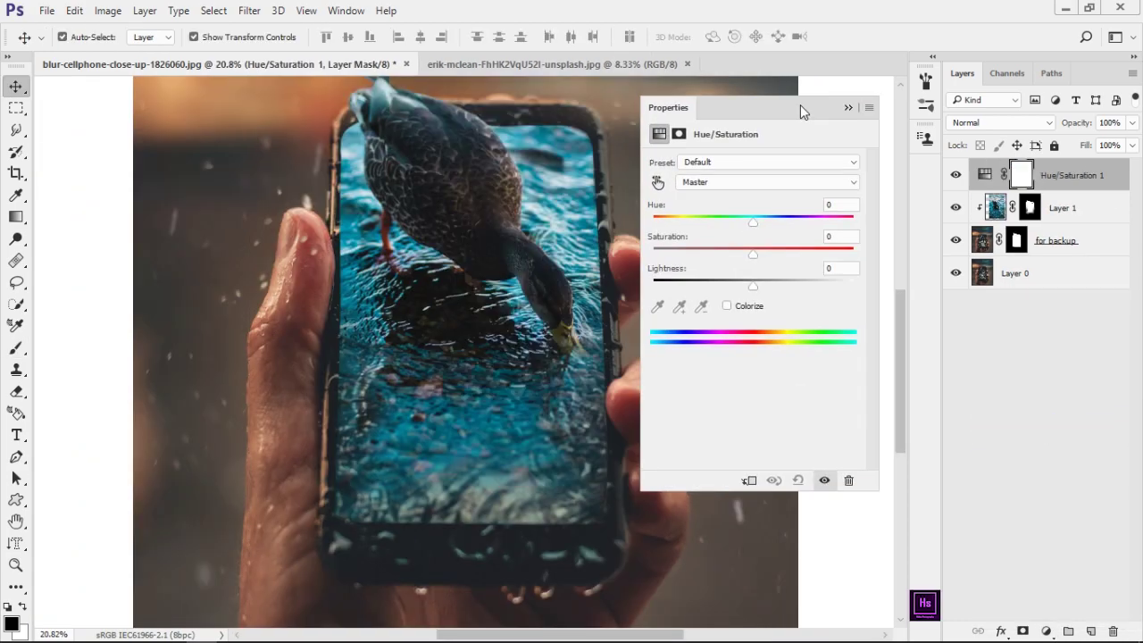
click(734, 180)
click(712, 247)
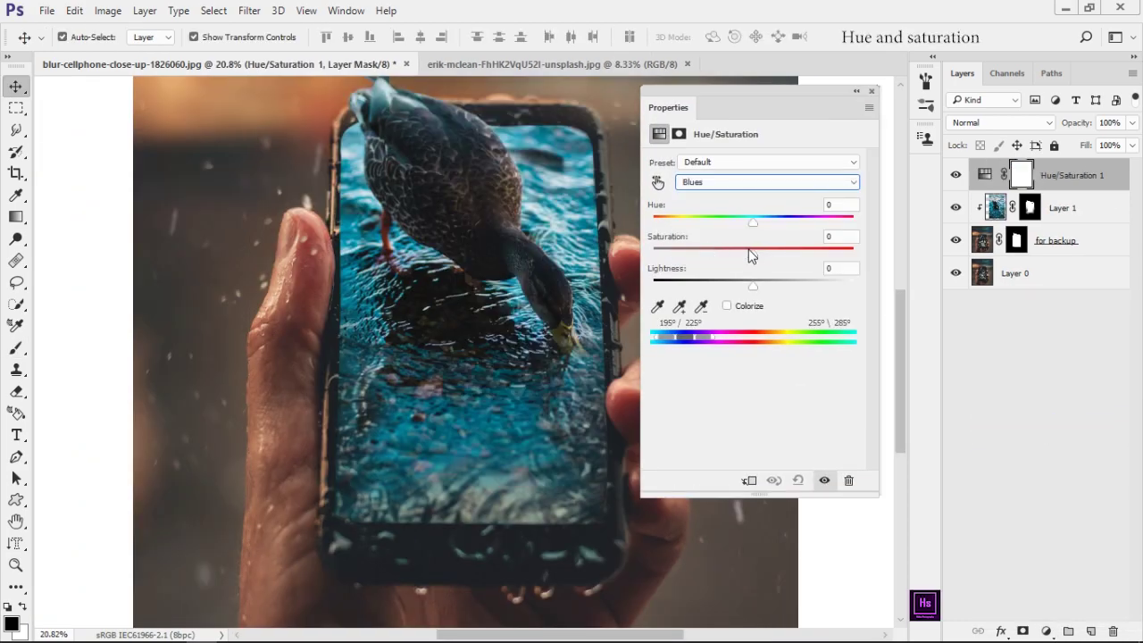
click(749, 481)
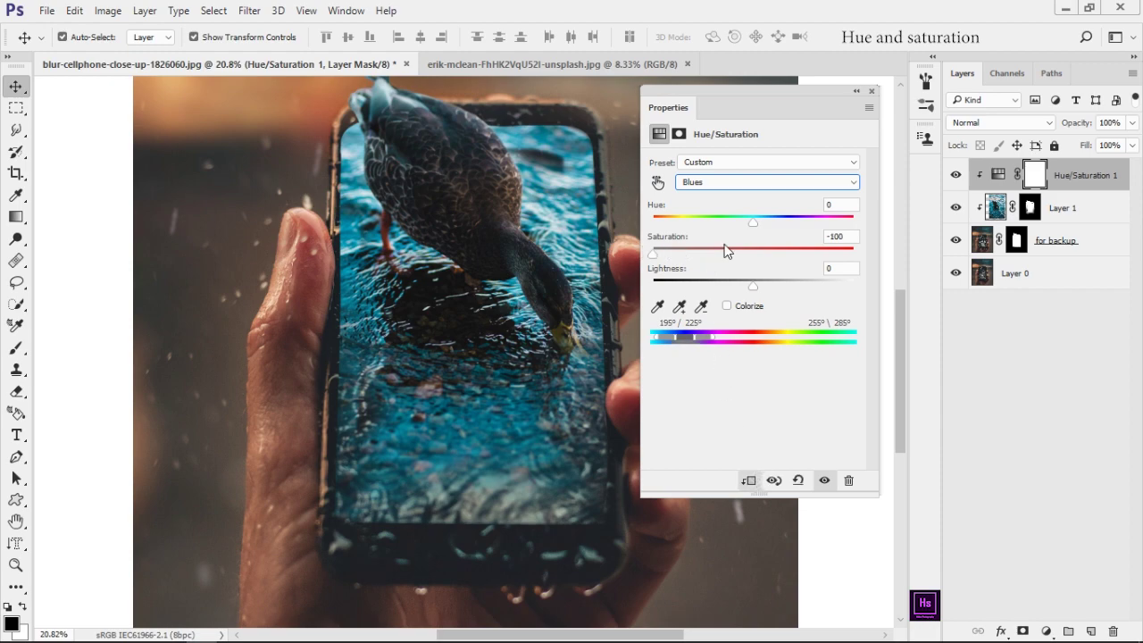
mouse_move(723, 250)
mouse_down()
mouse_move(817, 262)
mouse_move(732, 266)
mouse_up()
click(767, 183)
click(688, 238)
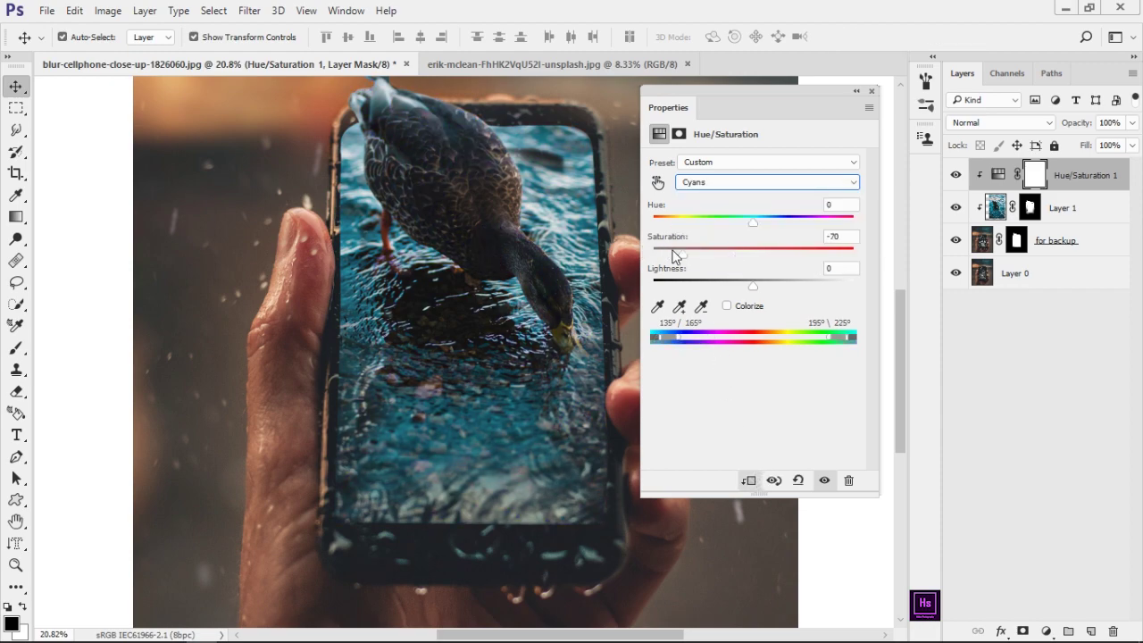
click(856, 91)
- Toggle the Hue/Saturation layer to compare, then select Layer 1's mask with the Brush
mouse_move(688, 176)
mouse_down()
mouse_move(520, 304)
mouse_move(623, 297)
mouse_up()
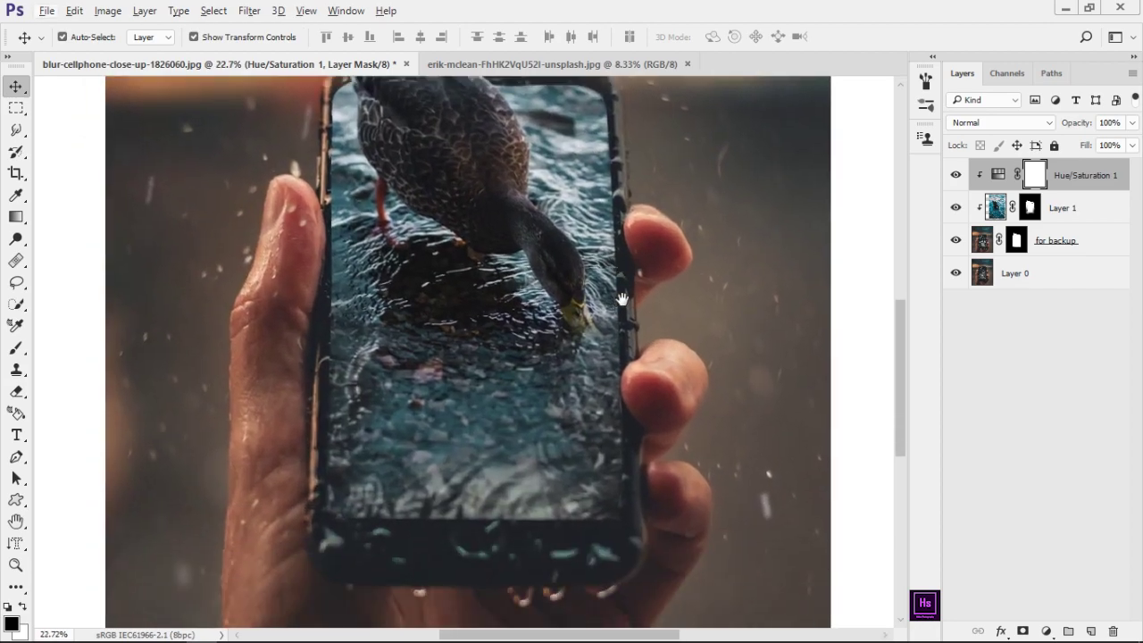
click(956, 175)
click(1030, 207)
key(b)
scroll(874, 319, up, 1)
- Set up a large, very soft low-flow brush, undoing a stray mask stroke
drag(535, 447, 581, 429)
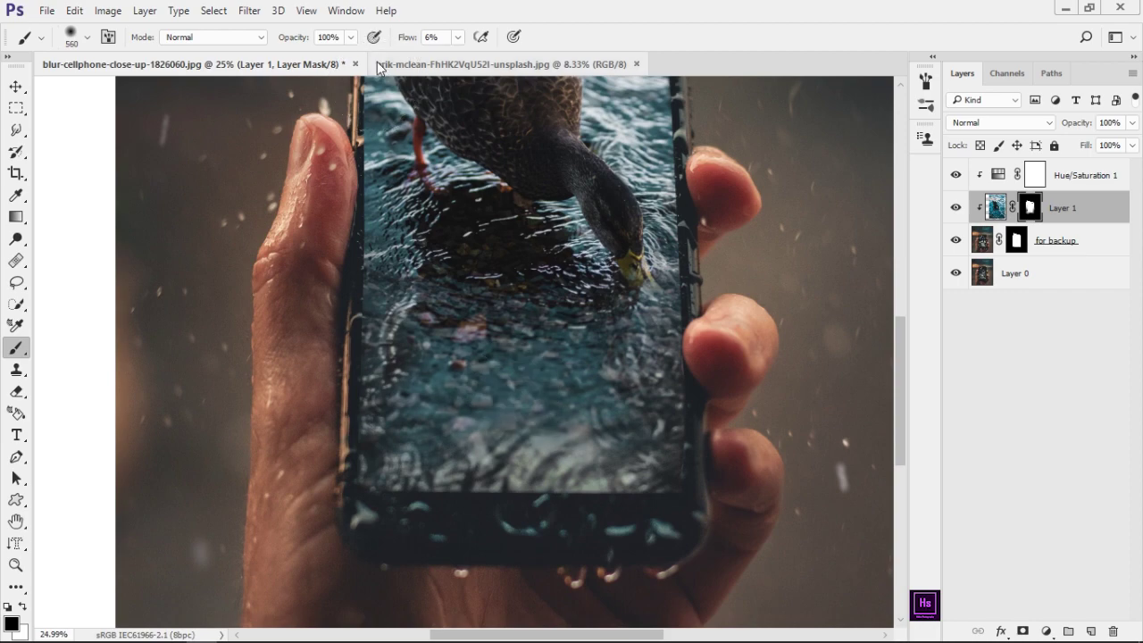
drag(403, 42, 398, 42)
drag(454, 284, 562, 357)
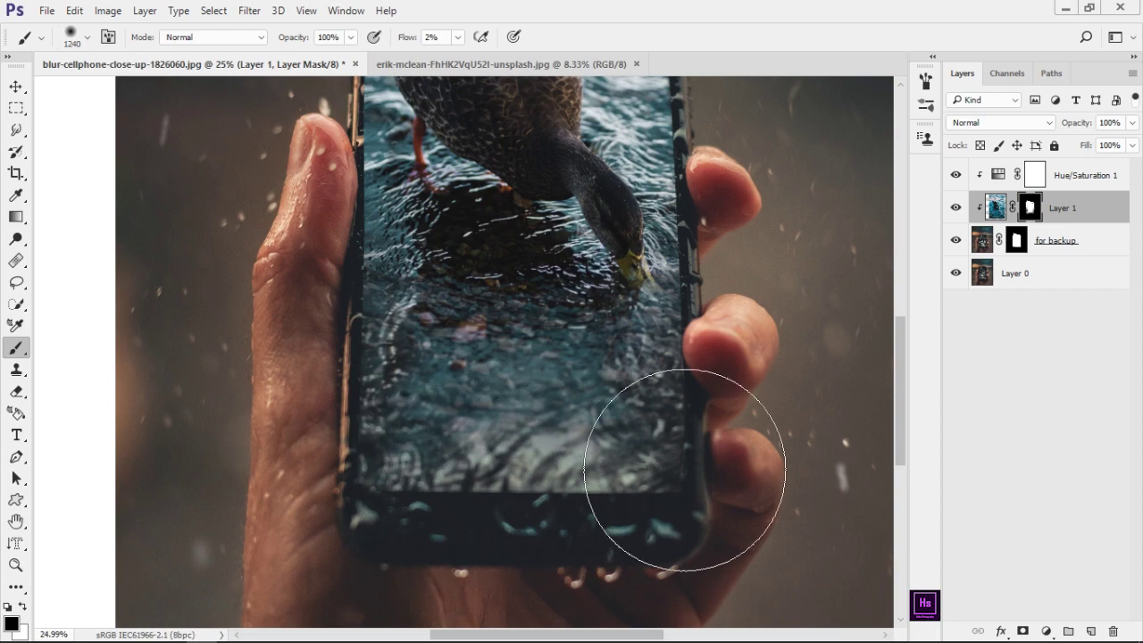
mouse_move(457, 408)
mouse_down()
mouse_move(458, 521)
mouse_move(445, 7)
mouse_move(405, 38)
mouse_up()
click(411, 402)
key(ctrl+z)
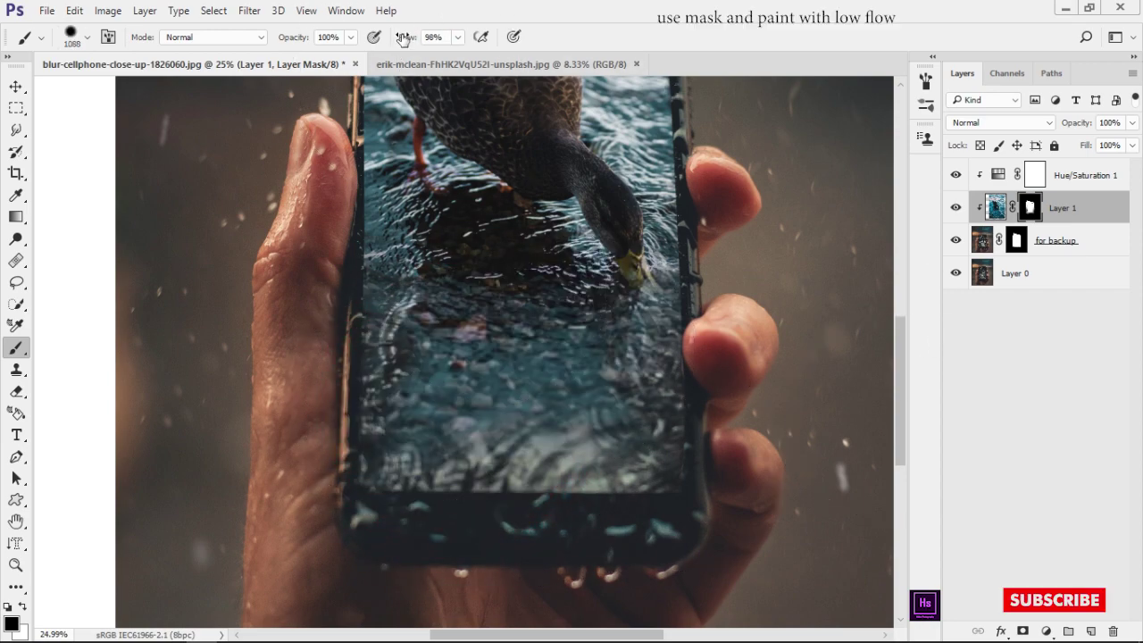
text(10)
- Paint black on Layer 1's mask over the lower phone screen
drag(472, 332, 483, 332)
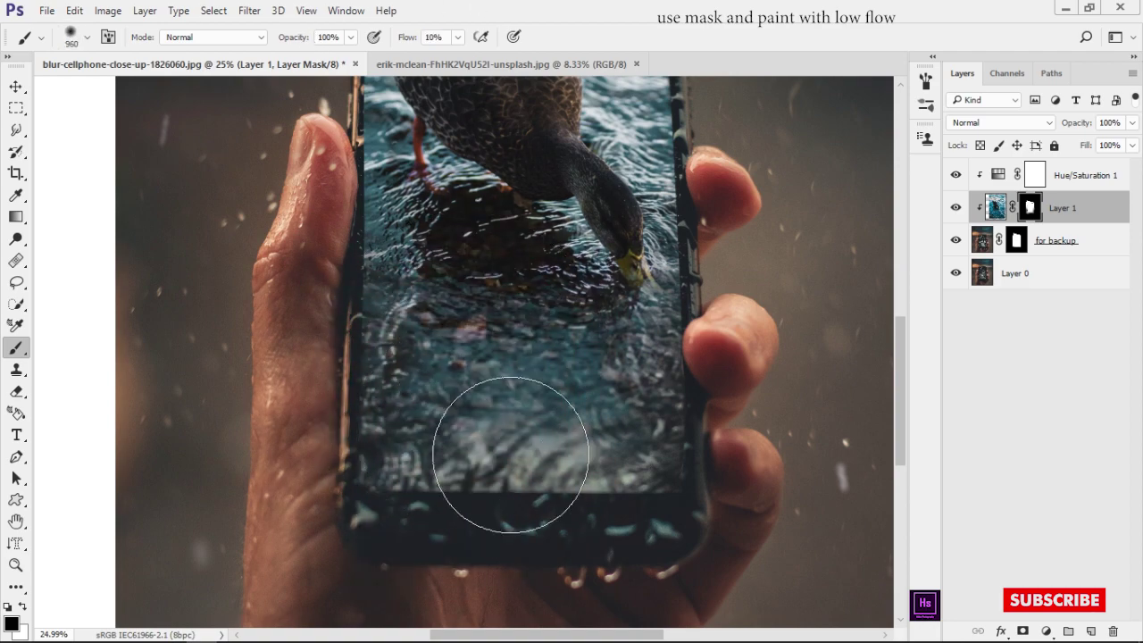
scroll(536, 464, up, 1)
scroll(554, 460, up, 1)
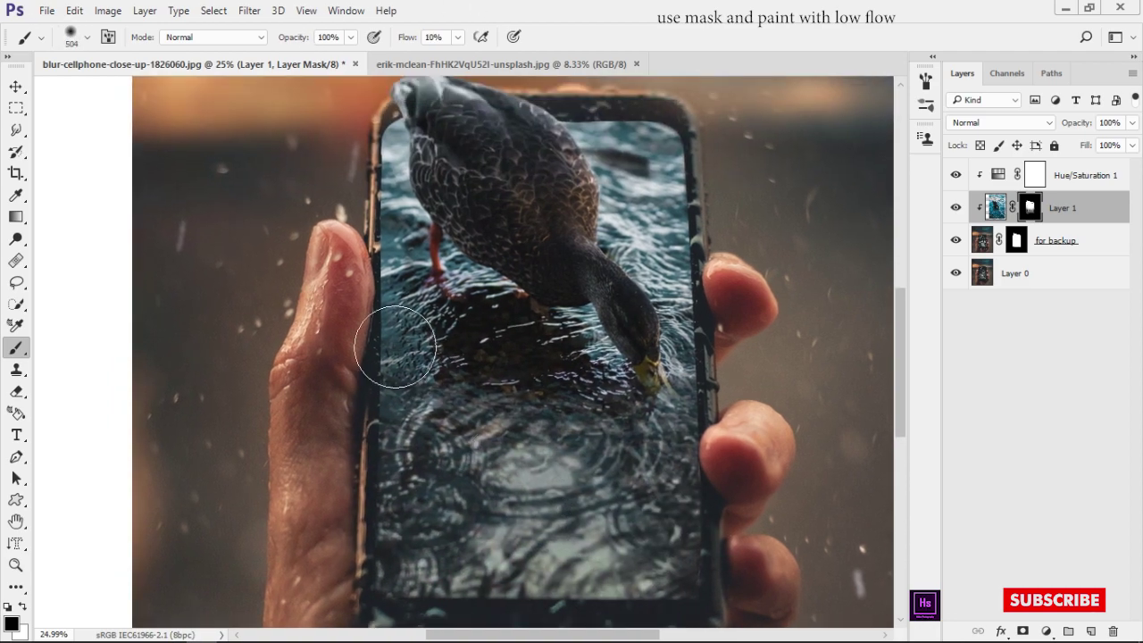
scroll(390, 359, up, 1)
scroll(390, 359, up, 1)
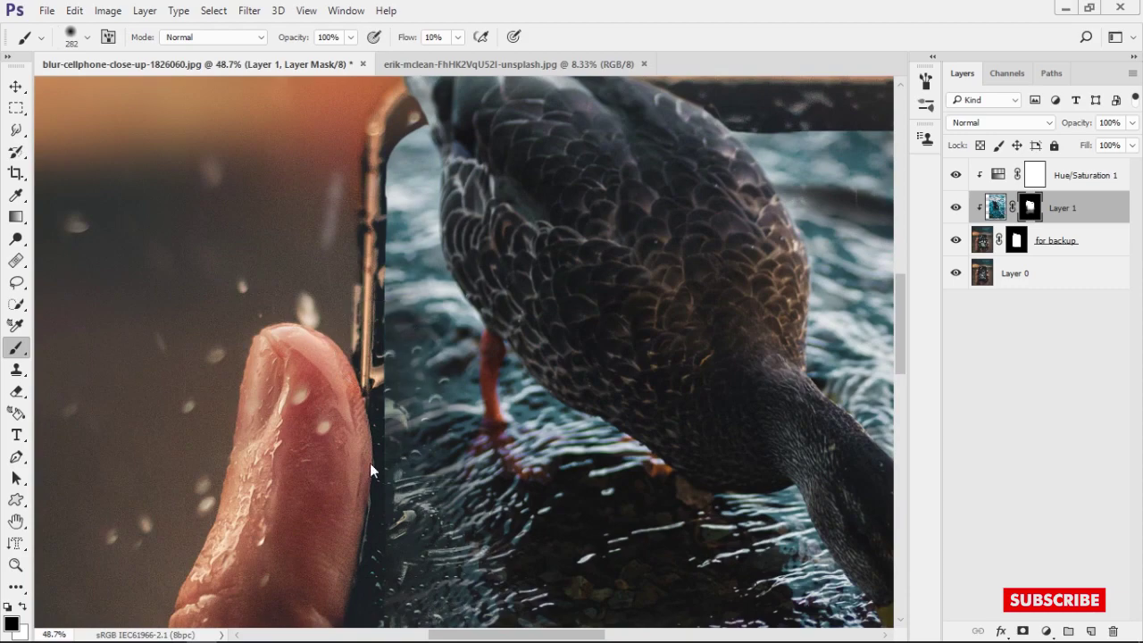
scroll(357, 268, up, 1)
scroll(375, 295, up, 1)
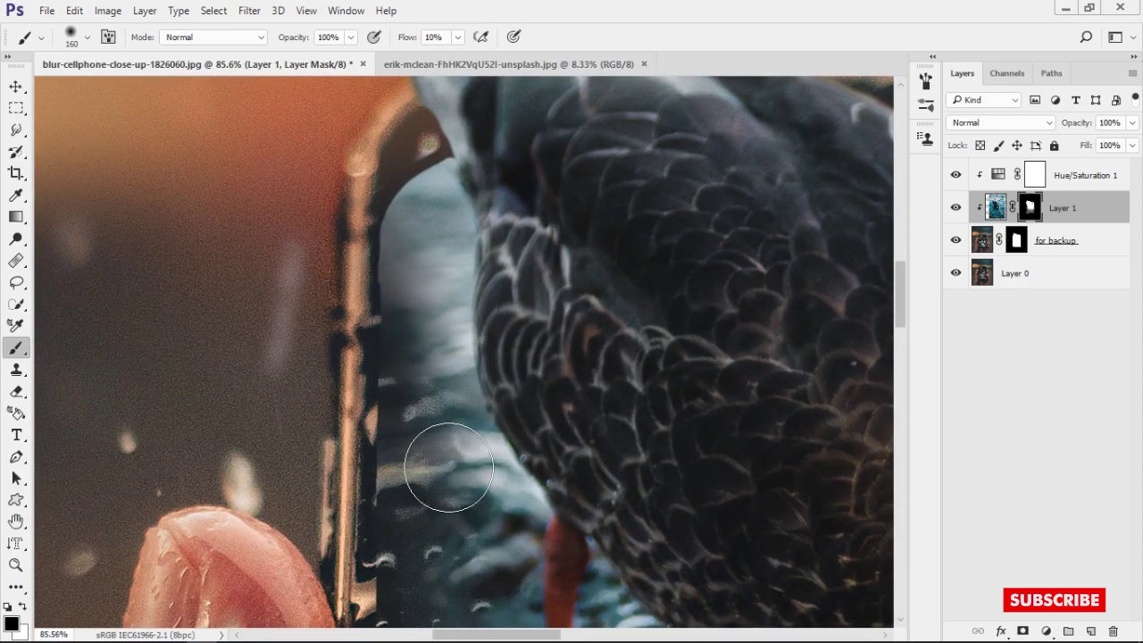
- Soften the mask along the phone's left edge and further down its side
drag(409, 198, 417, 149)
scroll(384, 211, down, 3)
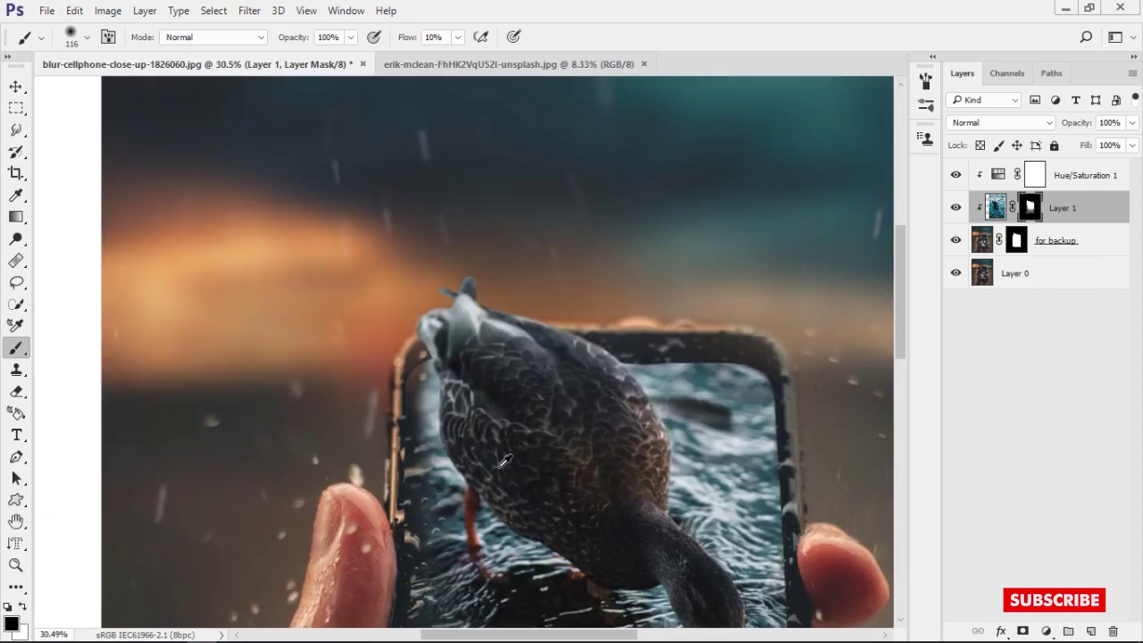
scroll(446, 358, up, 3)
scroll(447, 357, up, 2)
scroll(487, 218, up, 1)
drag(487, 219, 531, 352)
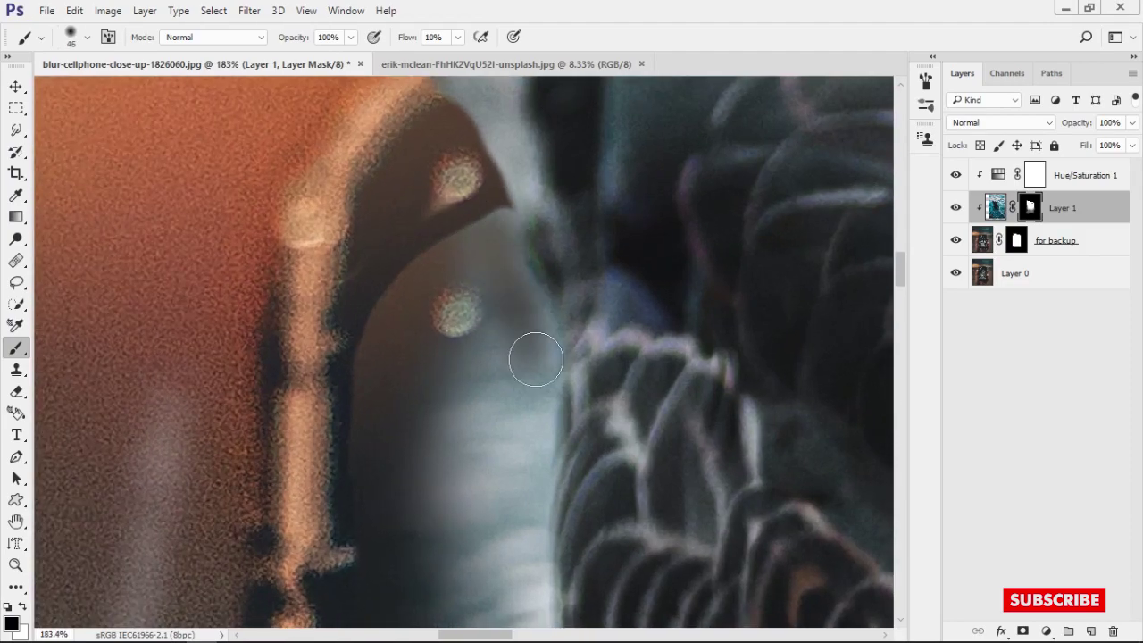
scroll(531, 321, down, 2)
mouse_move(531, 301)
mouse_down()
mouse_move(468, 358)
mouse_move(504, 197)
mouse_up()
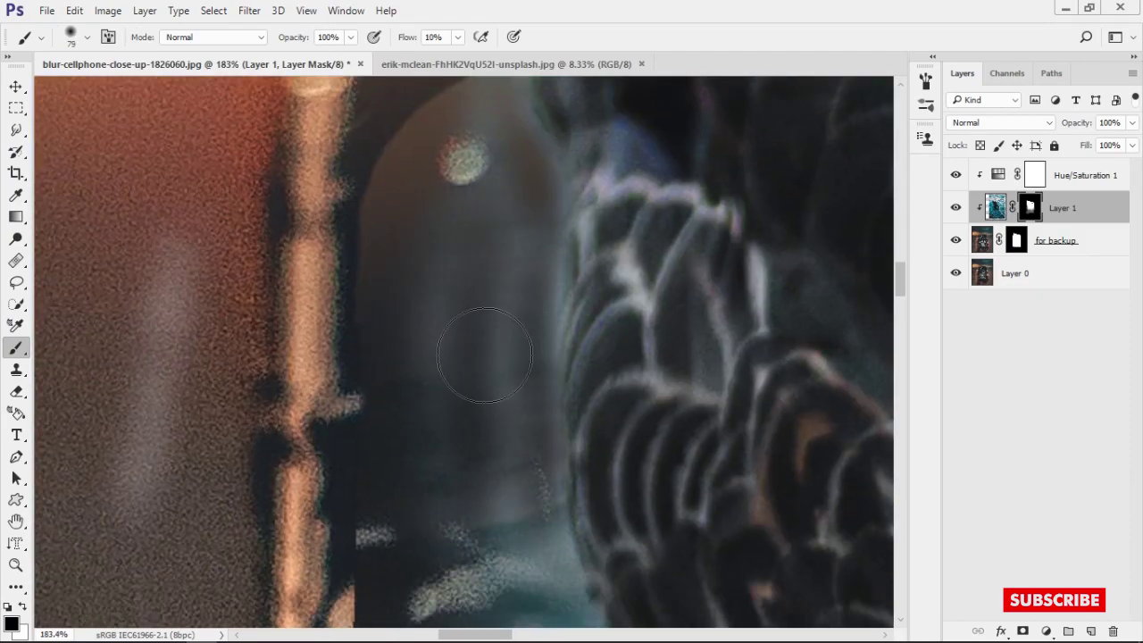
scroll(429, 382, down, 1)
scroll(536, 402, down, 5)
scroll(639, 429, down, 1)
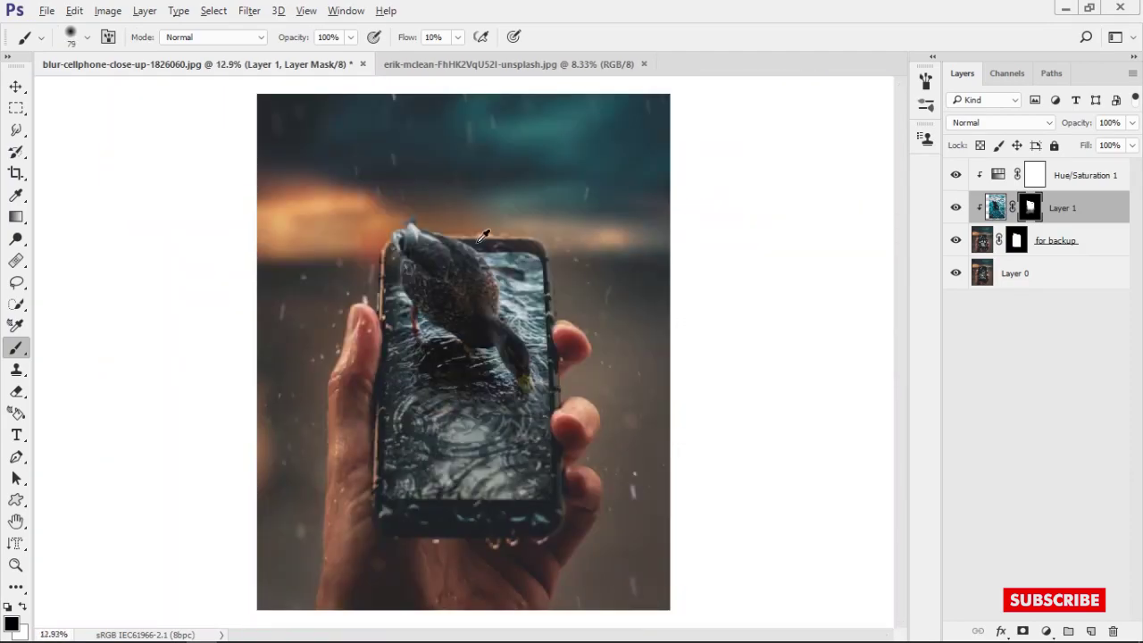
scroll(639, 428, up, 5)
scroll(638, 428, up, 1)
- Compare with the mask off, then paint white to restore water over the dark phone area
shift+click(1030, 207)
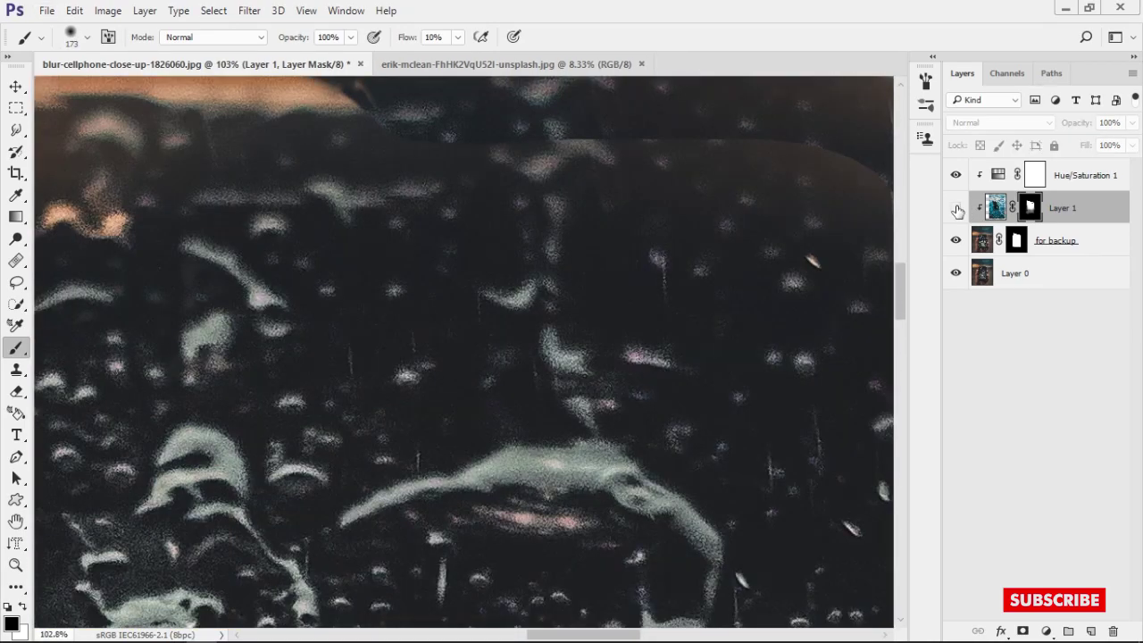
shift+click(1030, 208)
shift+click(1030, 207)
right_click(1030, 211)
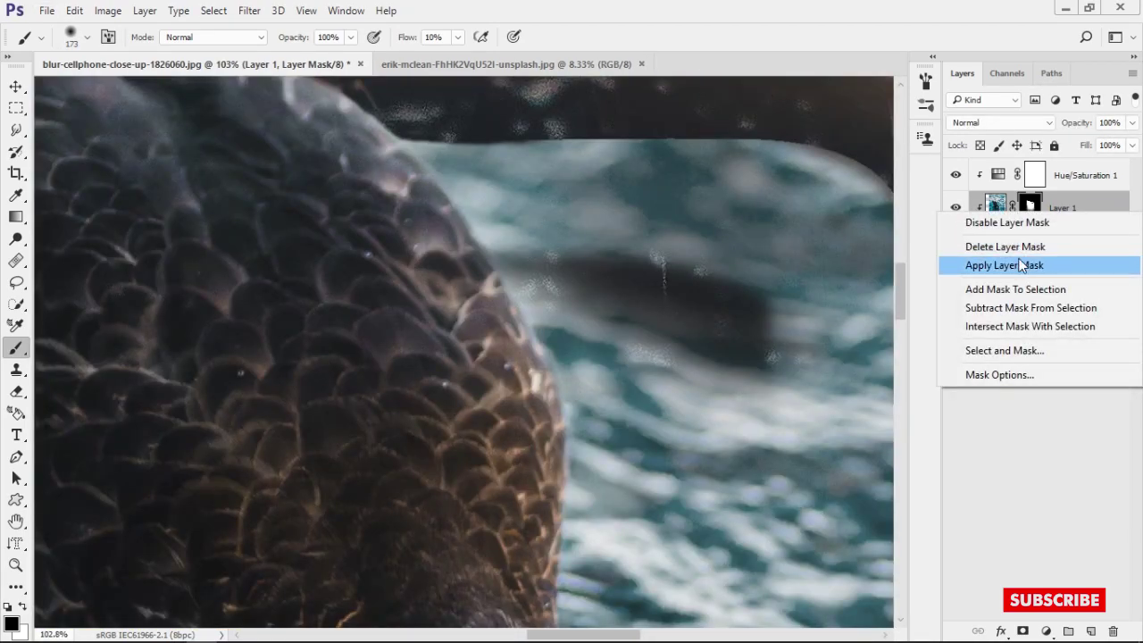
key(Escape)
key(x)
drag(720, 306, 539, 243)
- With a smaller brush, touch up the mask near the phone's top edge and sides
key(x)
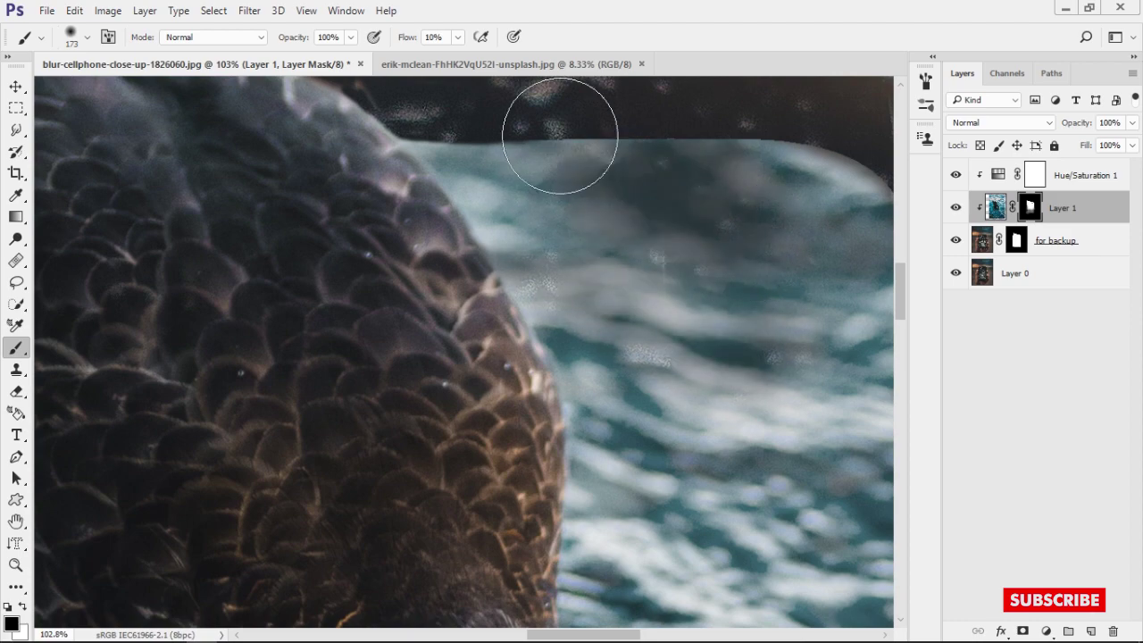
key(bracketleft)
key(bracketleft)
mouse_move(327, 200)
mouse_down()
mouse_move(646, 243)
mouse_move(782, 228)
mouse_up()
scroll(629, 376, down, 5)
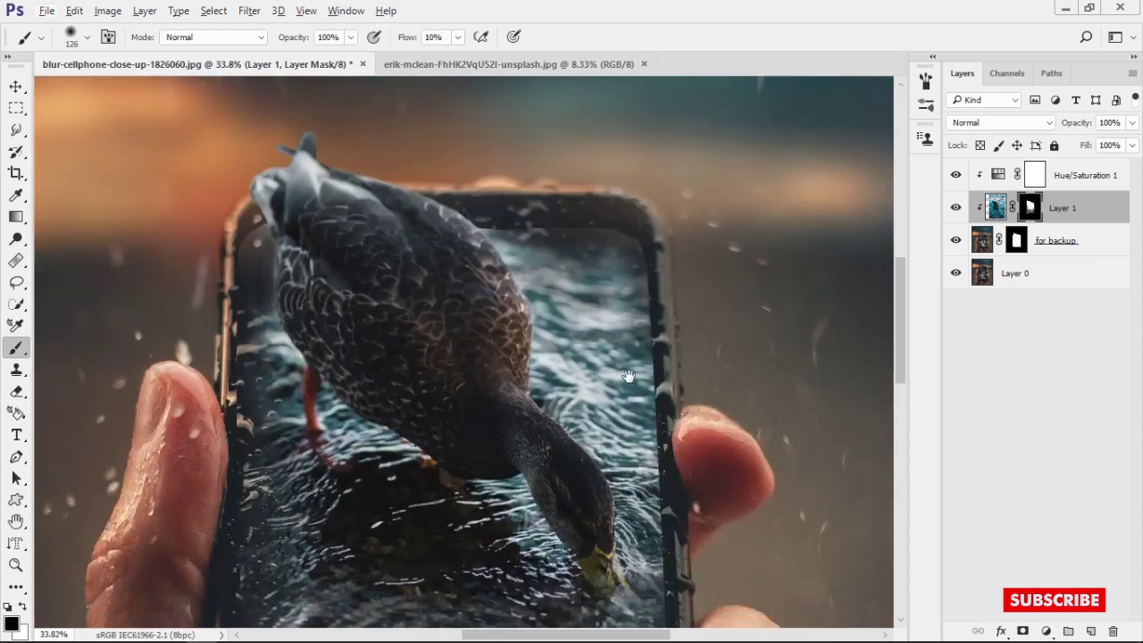
key(x)
drag(647, 321, 266, 393)
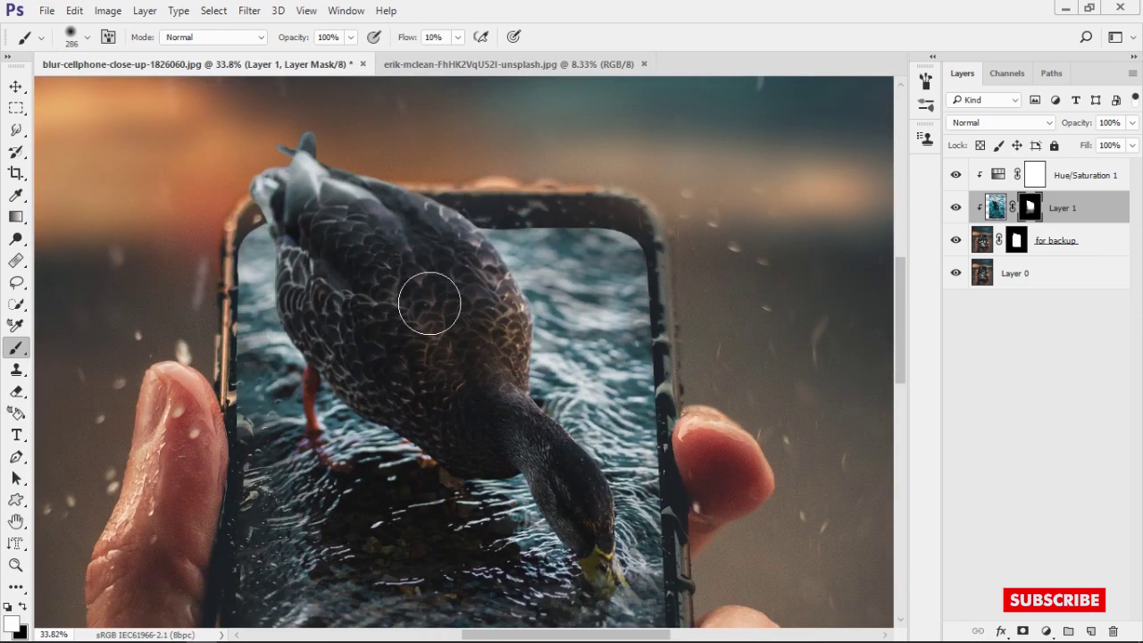
scroll(369, 357, down, 2)
- With a larger black brush, hide part of the phone's upper-left edge
key(x)
key(bracketright)
key(bracketright)
scroll(370, 357, up, 3)
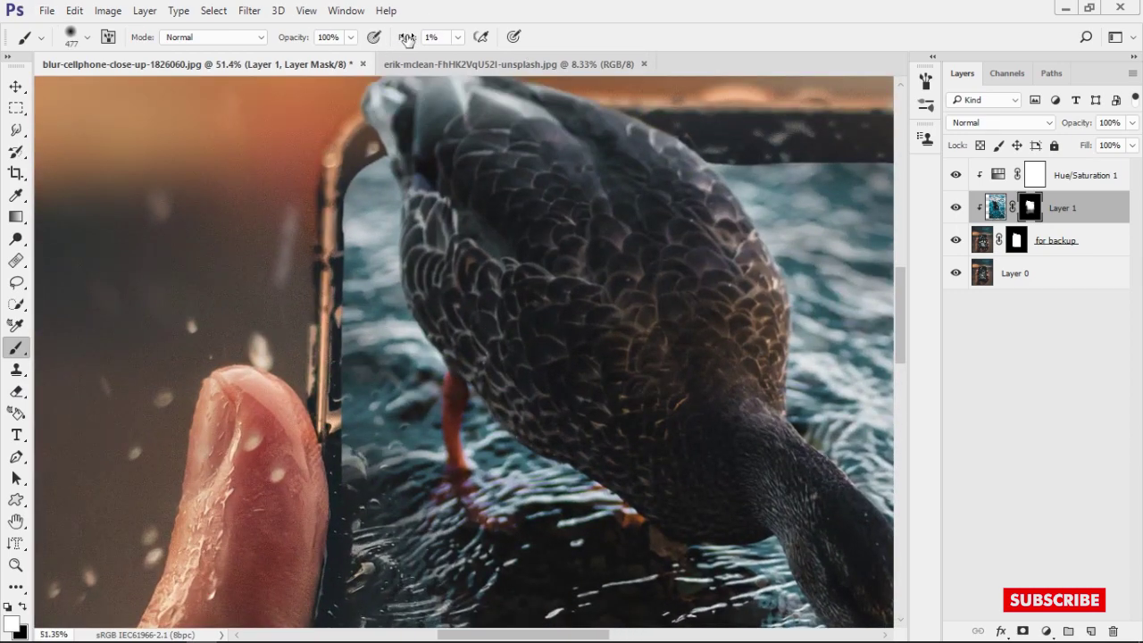
key(x)
drag(294, 242, 318, 406)
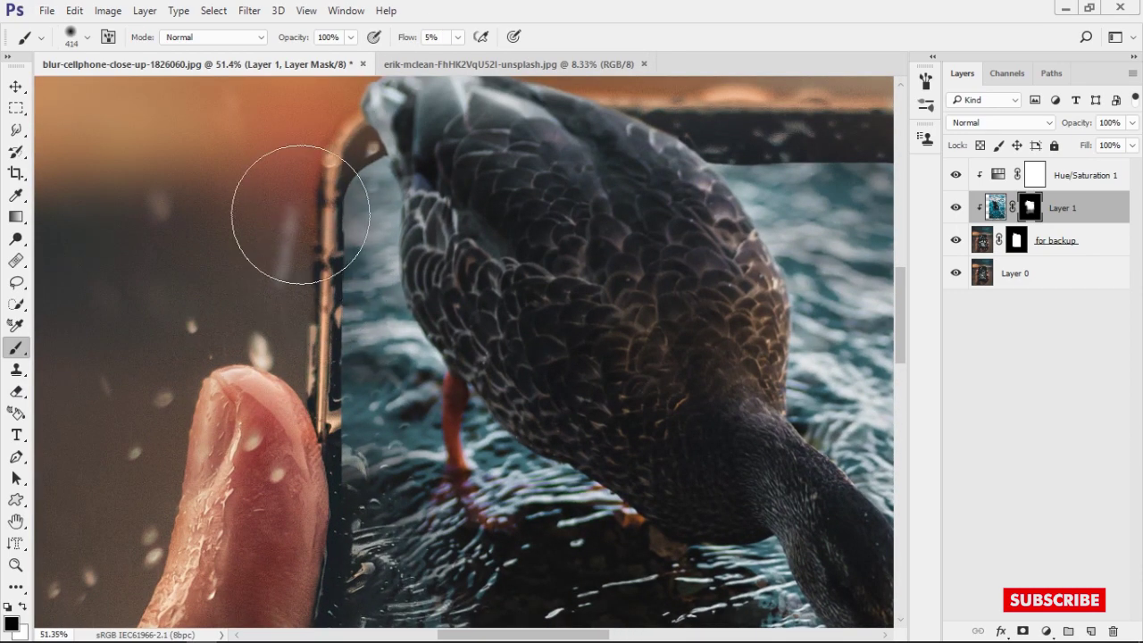
scroll(575, 319, down, 2)
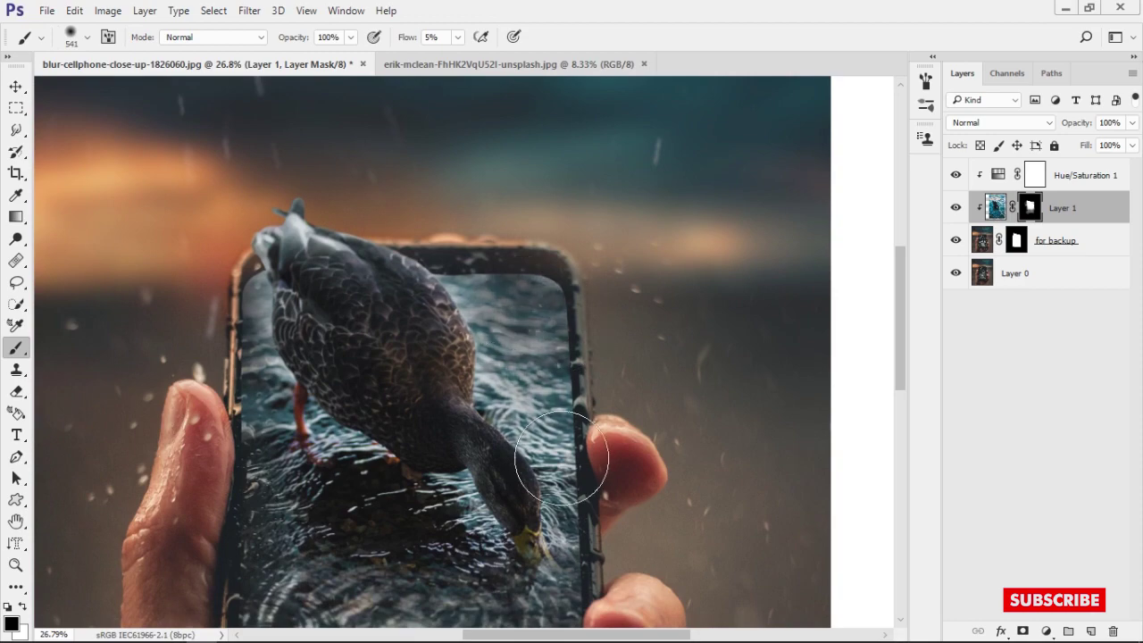
key(bracketright)
scroll(487, 480, down, 3)
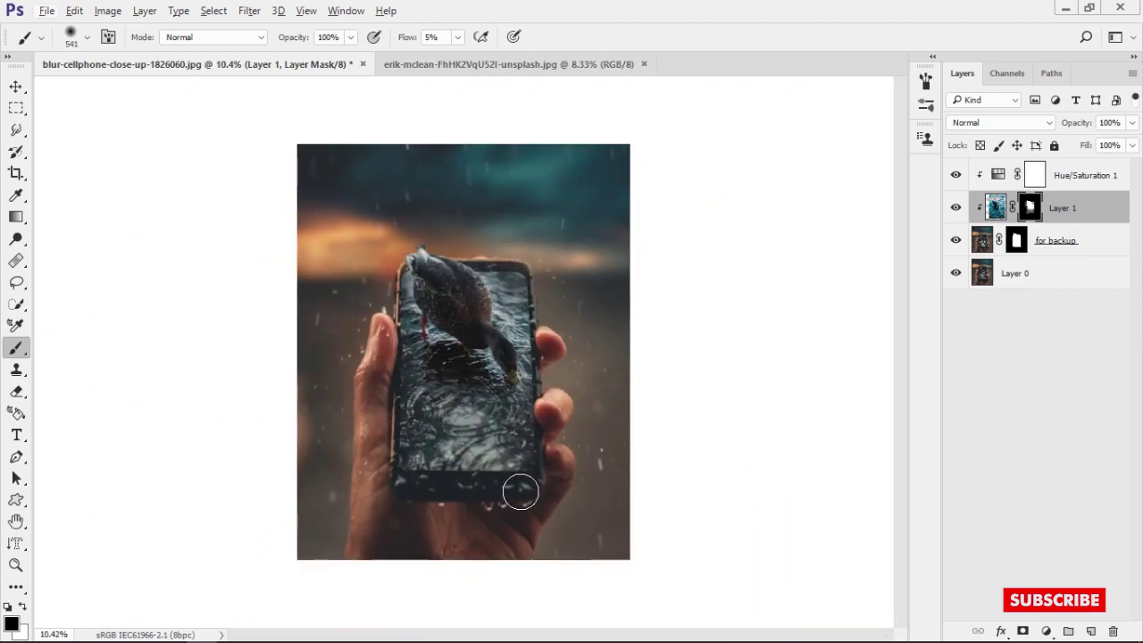
key(ctrl+t)
drag(694, 313, 682, 271)
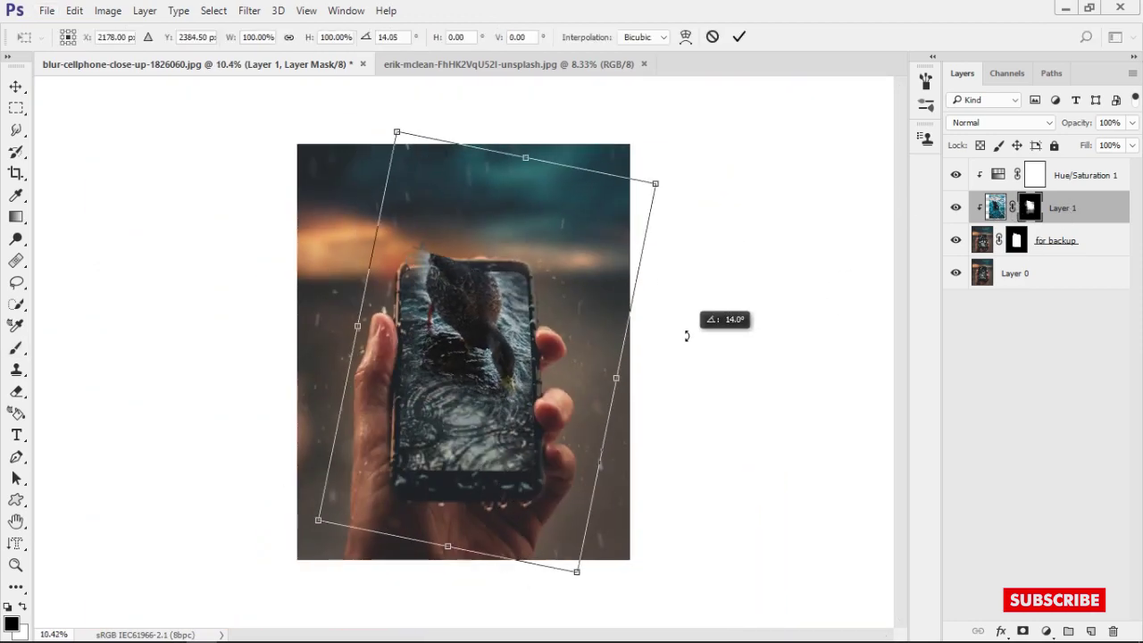
key(Escape)
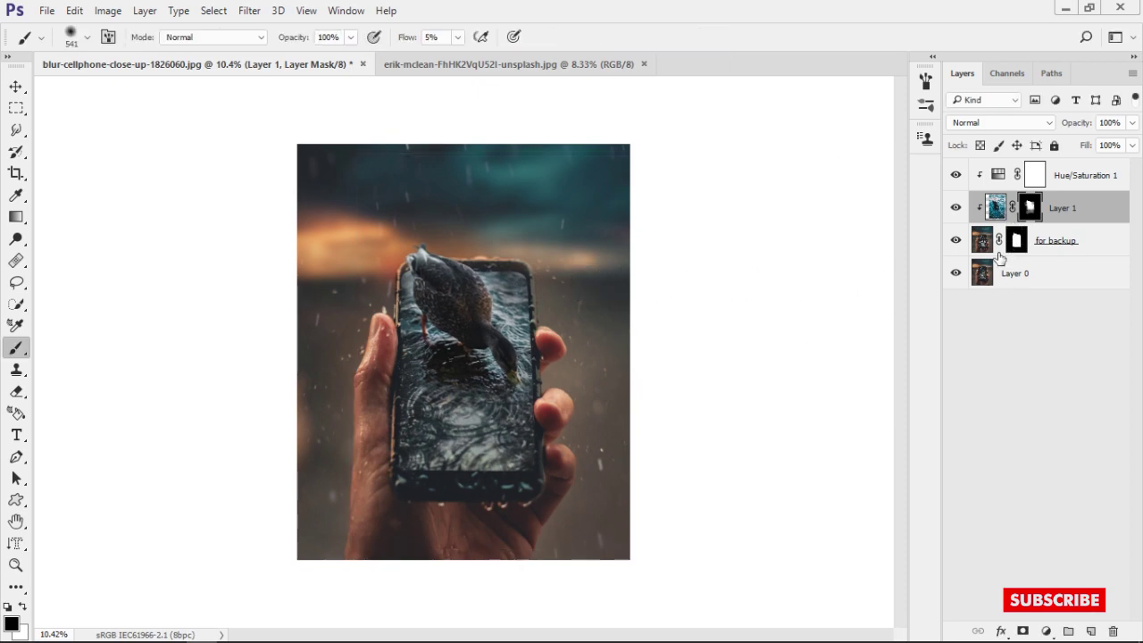
click(956, 240)
key(ctrl+t)
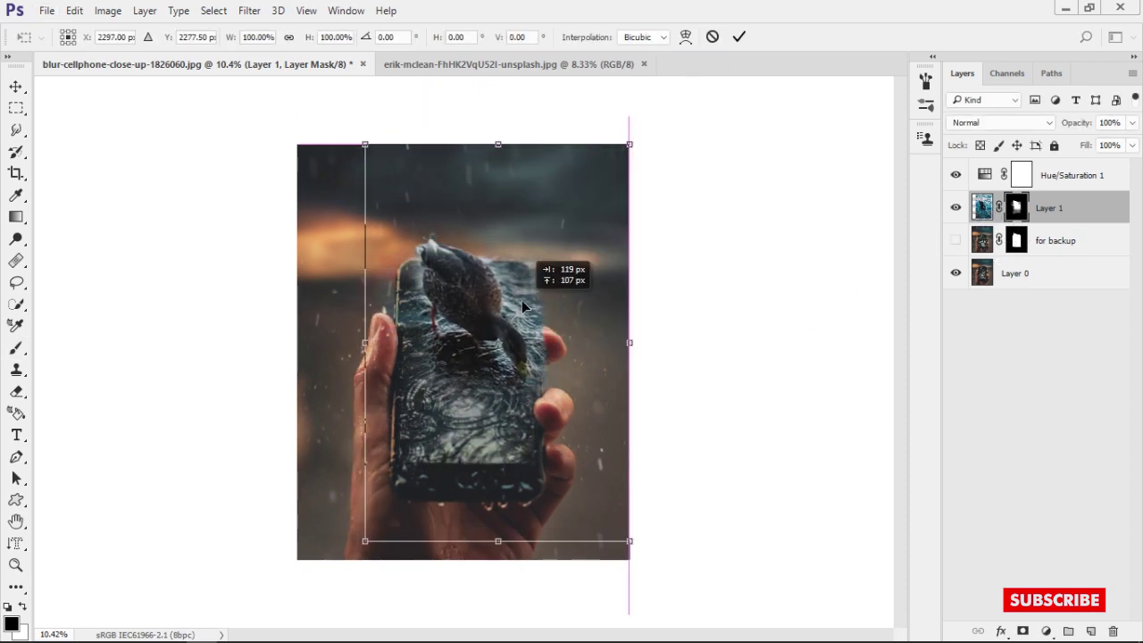
drag(639, 268, 673, 351)
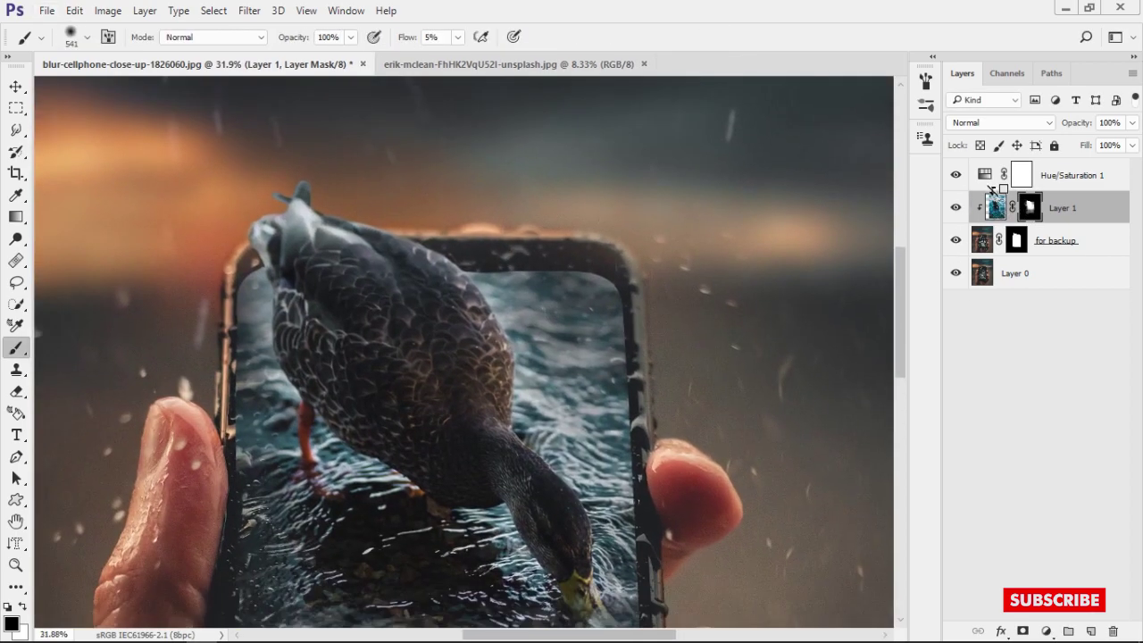
- Re-clip Hue/Saturation to Layer 1 and mask the water off the screen's top edge
alt+click(991, 191)
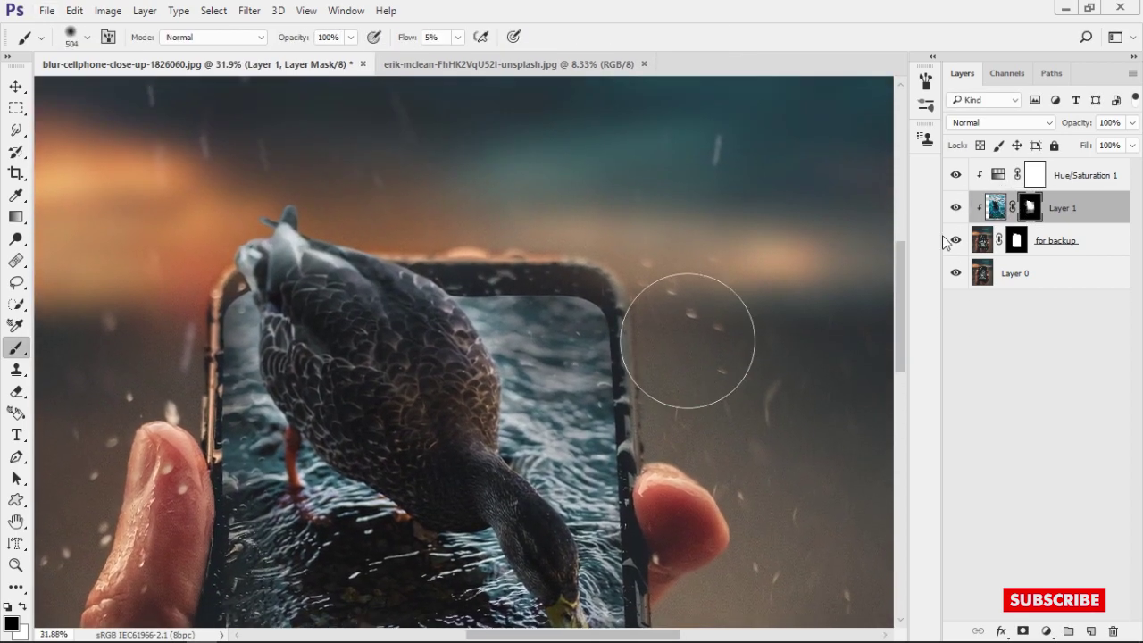
scroll(548, 309, up, 5)
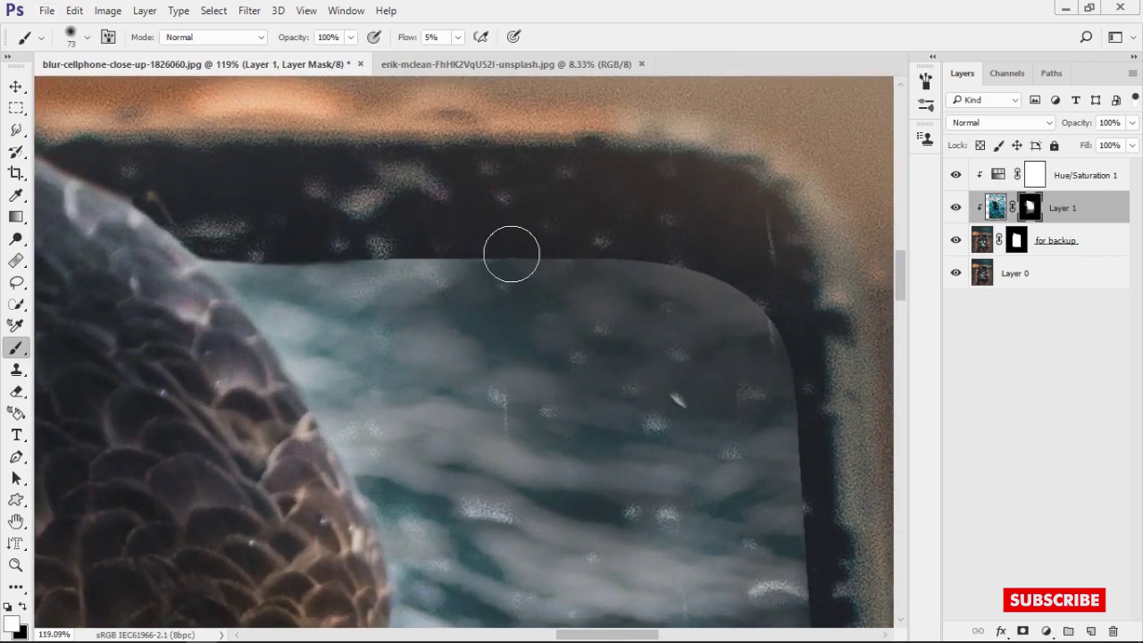
drag(226, 251, 594, 269)
scroll(439, 263, down, 5)
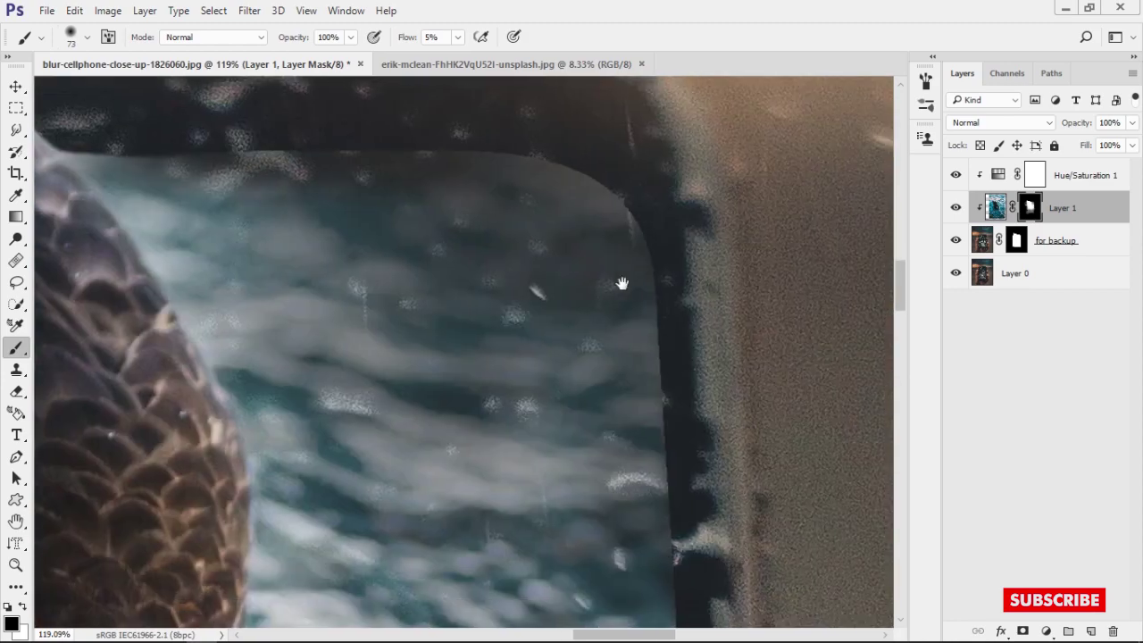
scroll(622, 281, down, 3)
scroll(630, 200, down, 4)
scroll(605, 301, down, 3)
- Mask the duck's water out along the screen's right edge
drag(650, 578, 608, 405)
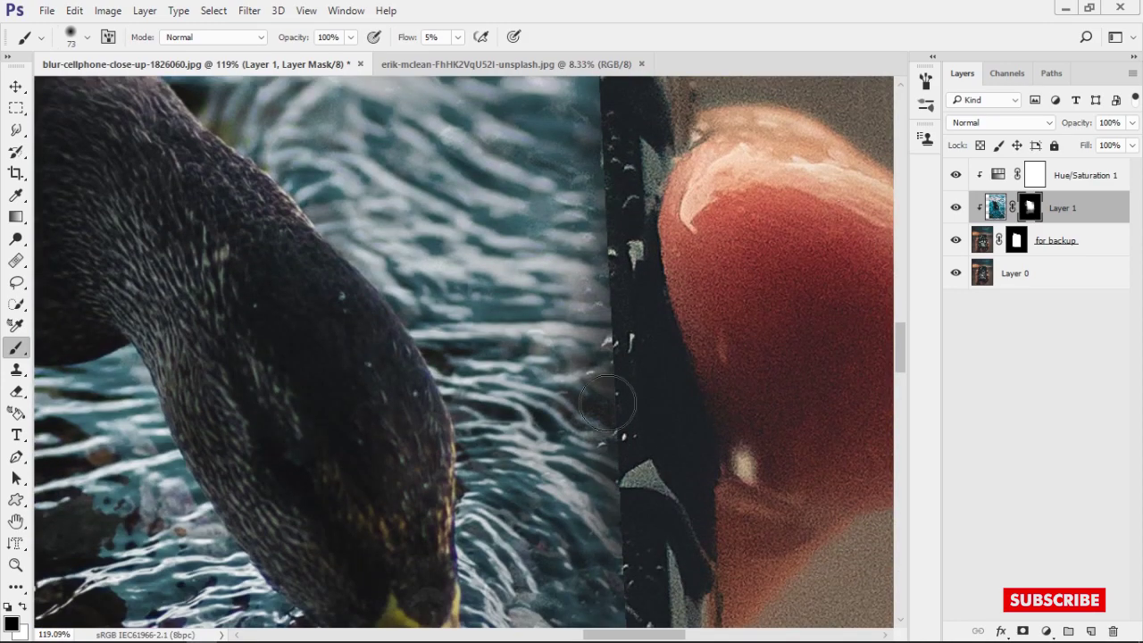
mouse_move(614, 348)
mouse_down()
mouse_move(631, 381)
mouse_move(577, 254)
mouse_up()
scroll(617, 464, up, 3)
scroll(599, 447, up, 3)
scroll(577, 254, up, 3)
drag(553, 375, 557, 316)
scroll(549, 434, up, 3)
drag(548, 434, 506, 255)
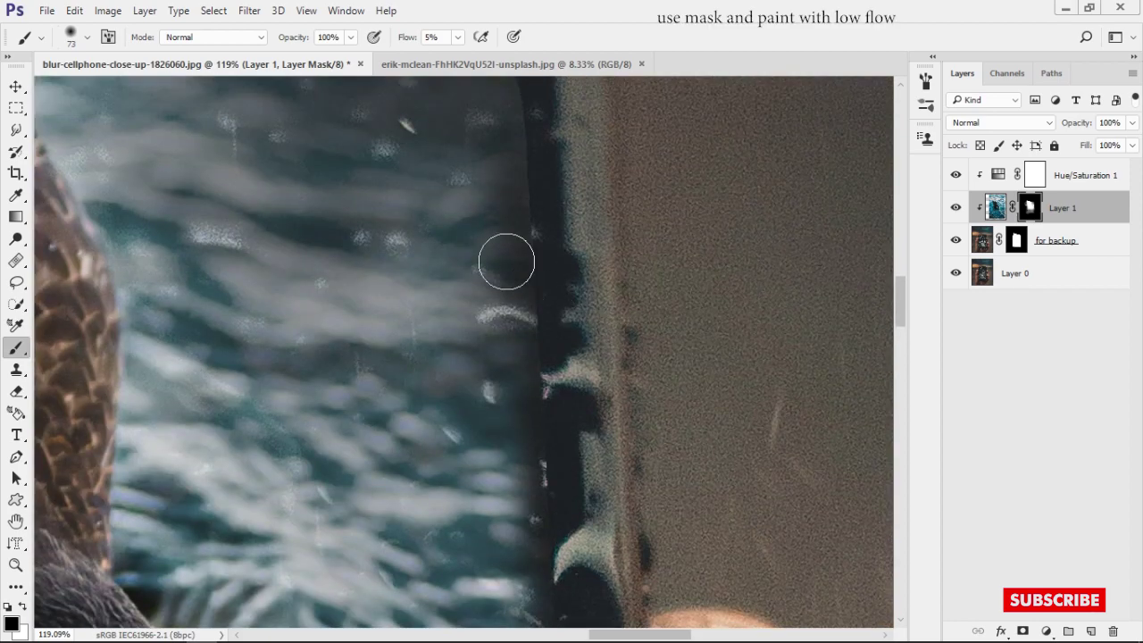
scroll(505, 256, up, 3)
scroll(592, 379, up, 3)
scroll(591, 380, left, 3)
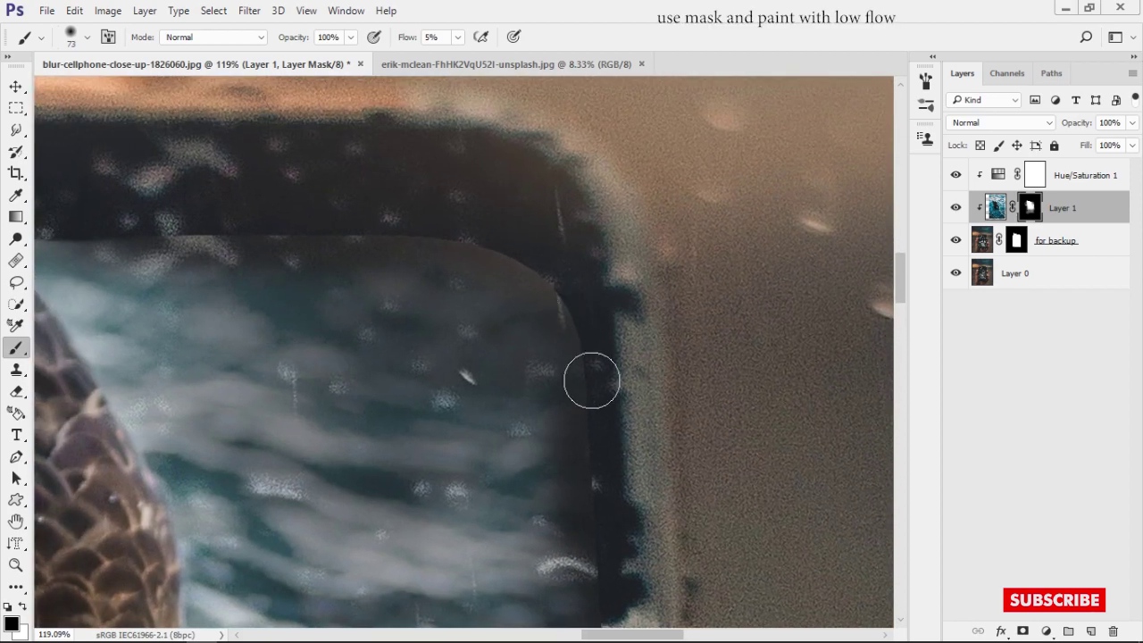
- Hide Layer 1 to check the phone, zoom out, and select 'for backup' with the Move tool
click(957, 208)
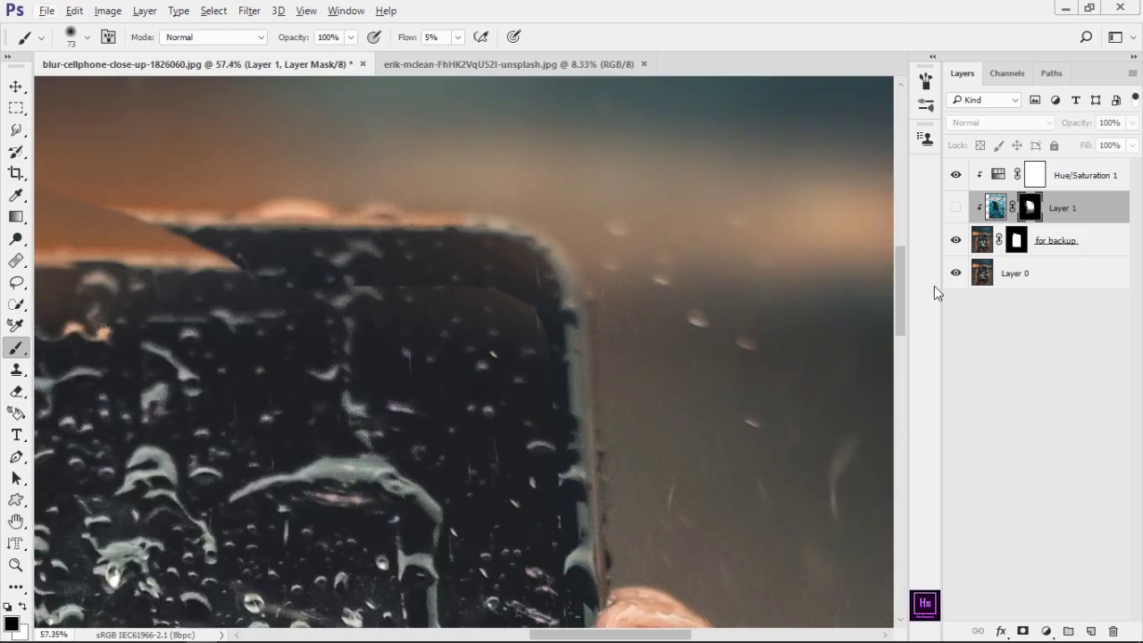
key(ctrl+minus)
key(ctrl+minus)
key(ctrl+minus)
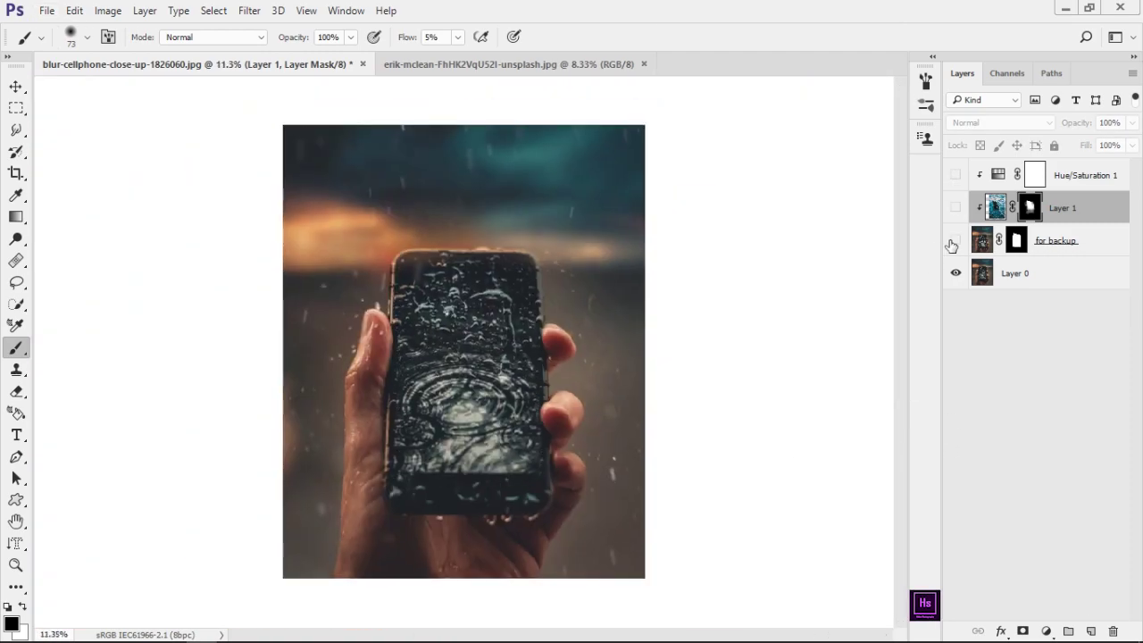
click(995, 253)
key(v)
scroll(478, 388, up, 3)
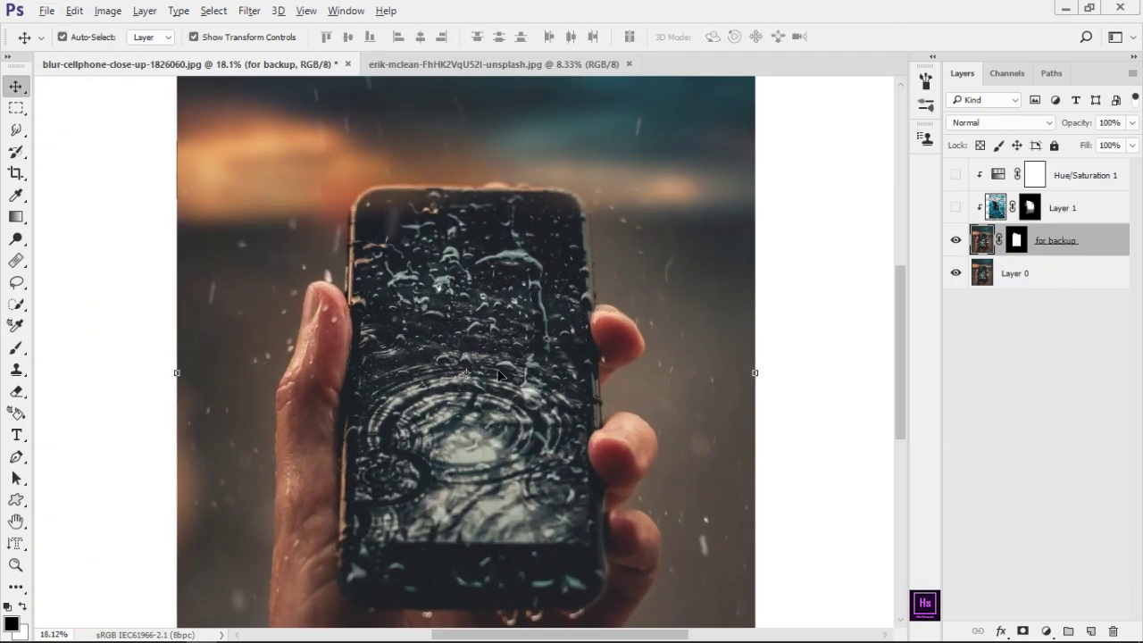
scroll(539, 590, up, 3)
scroll(538, 590, down, 3)
scroll(518, 554, down, 5)
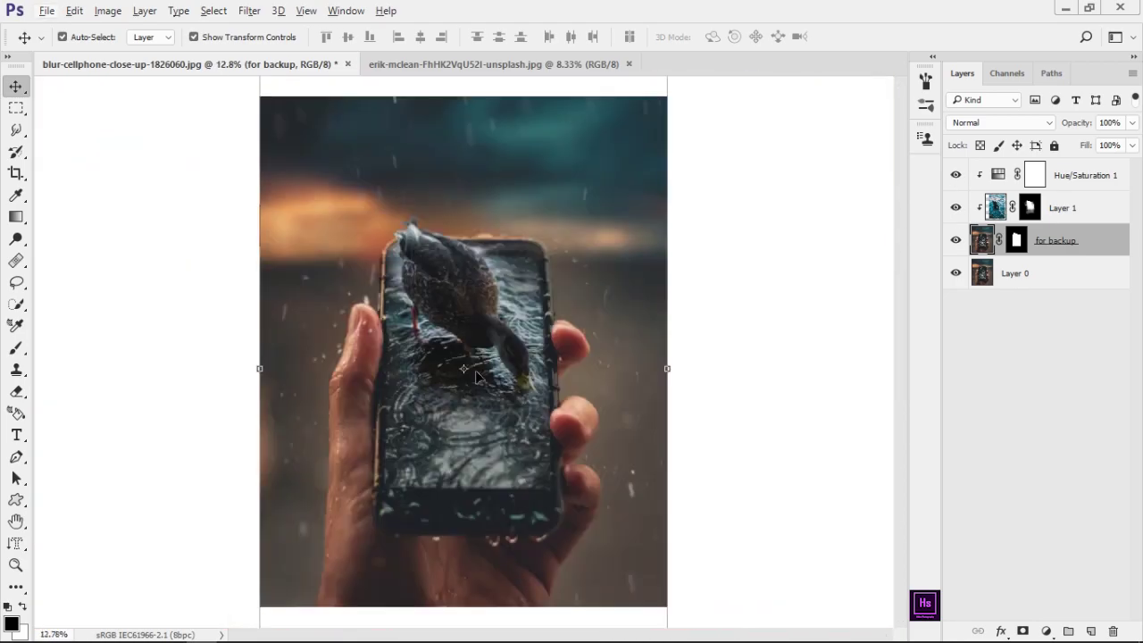
scroll(482, 527, up, 5)
- Zoom to the duck's head and set a small brush at 1% flow for mask painting
scroll(474, 521, up, 3)
click(1030, 207)
key(b)
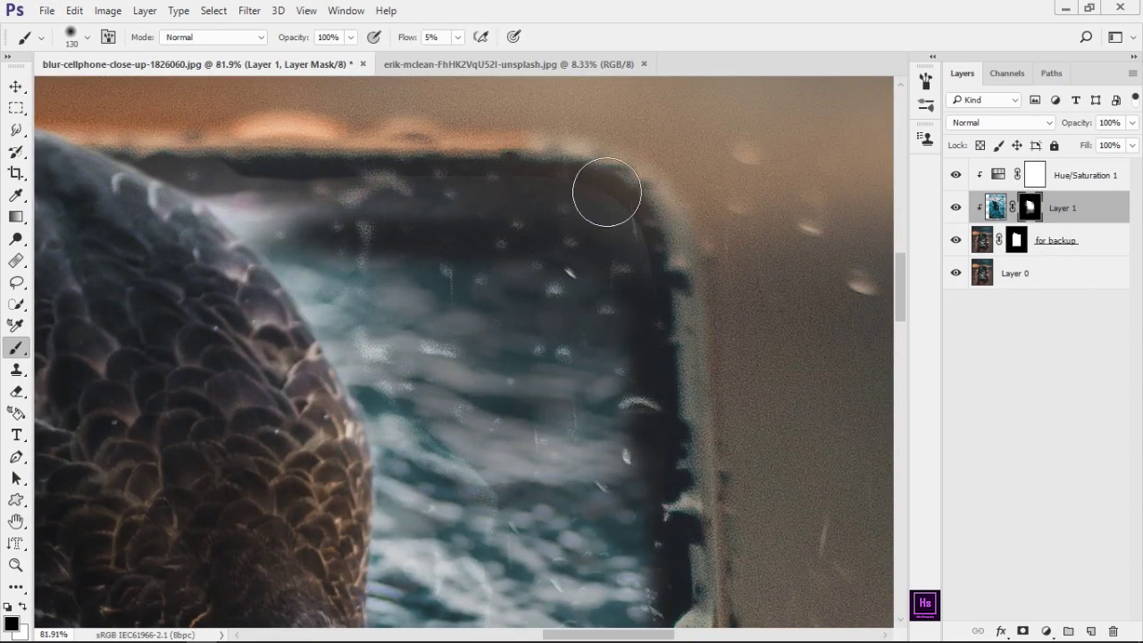
mouse_move(320, 176)
mouse_down()
mouse_move(322, 268)
mouse_move(633, 403)
mouse_up()
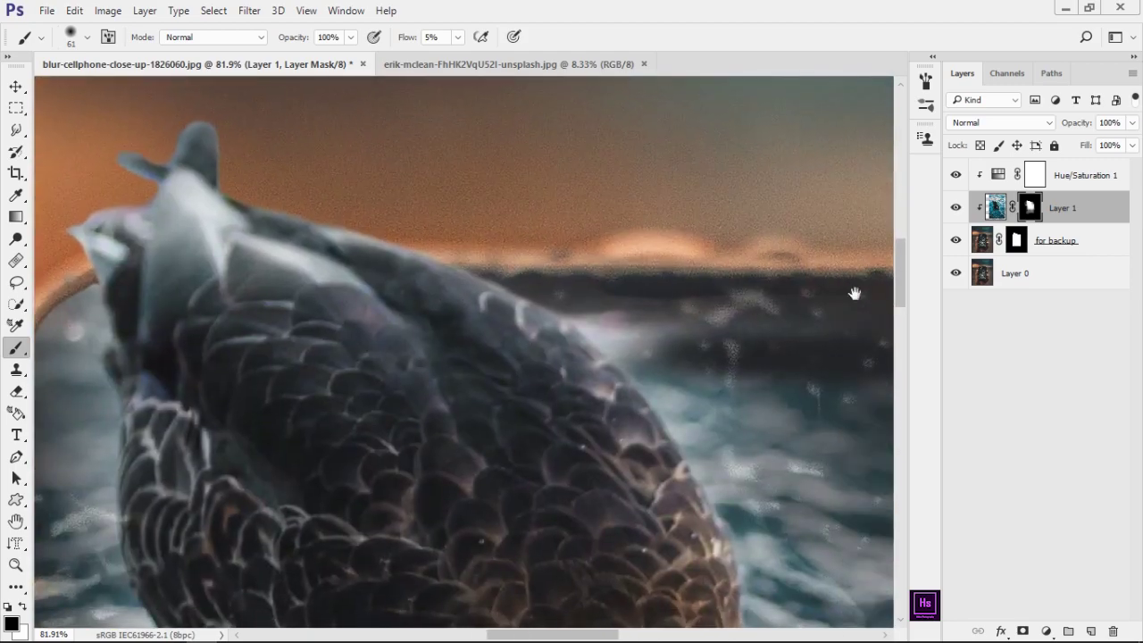
key(alt+bracketleft)
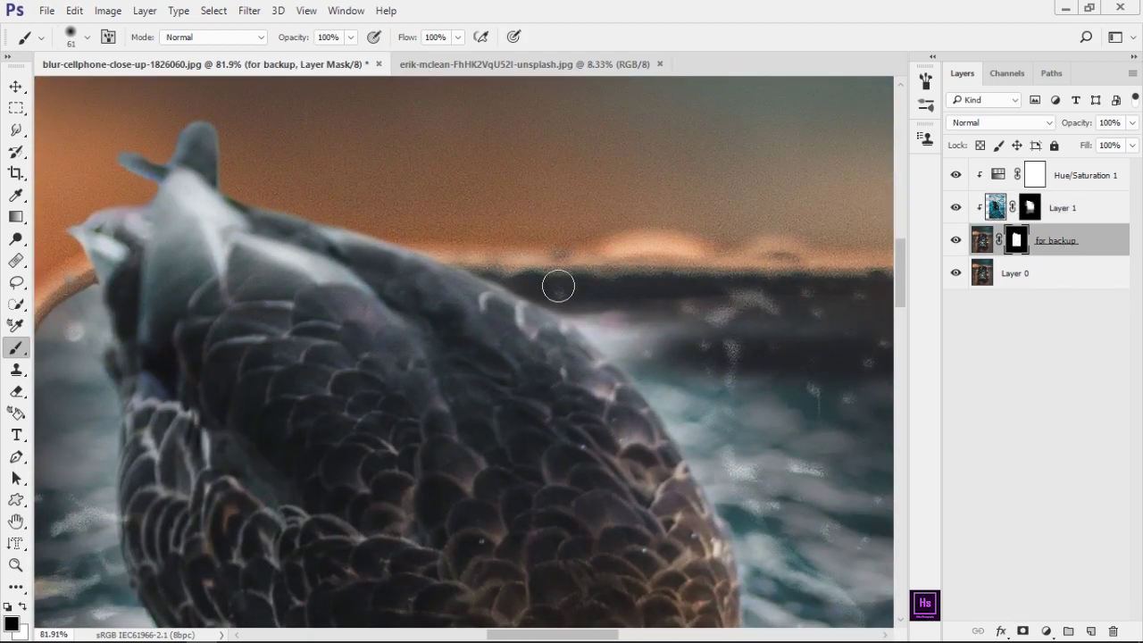
key(bracketleft)
key(bracketleft)
key(shift+0)
key(shift+1)
- Raise the flow to 6% and softly blend the 'for backup' mask behind the duck's back
drag(530, 301, 494, 294)
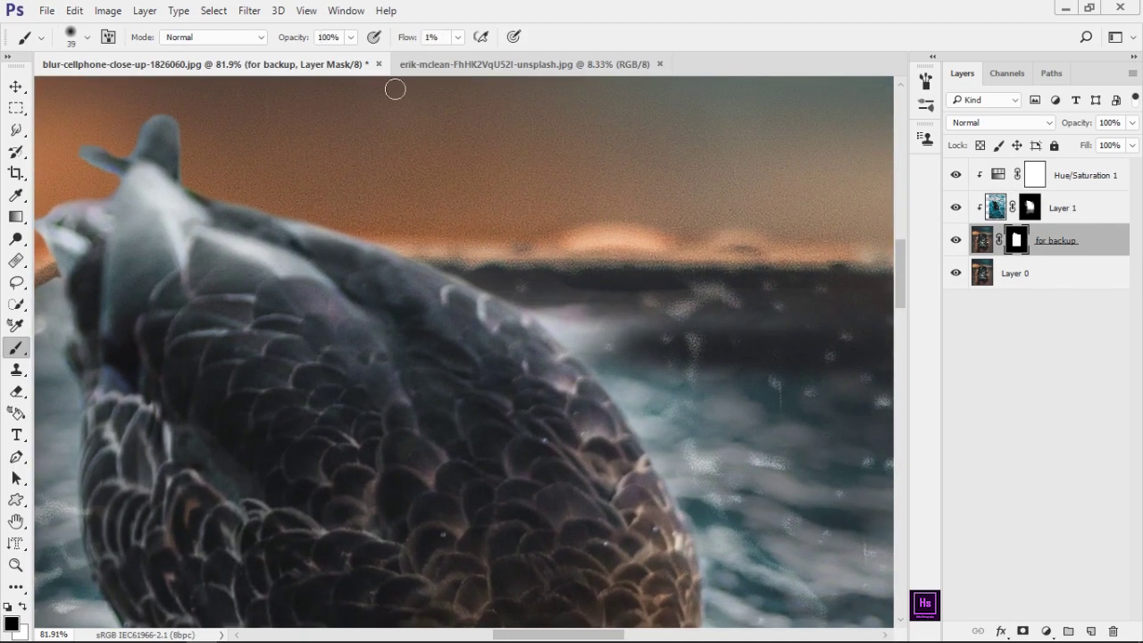
drag(592, 229, 634, 231)
key(shift+0)
key(shift+6)
scroll(669, 288, right, 5)
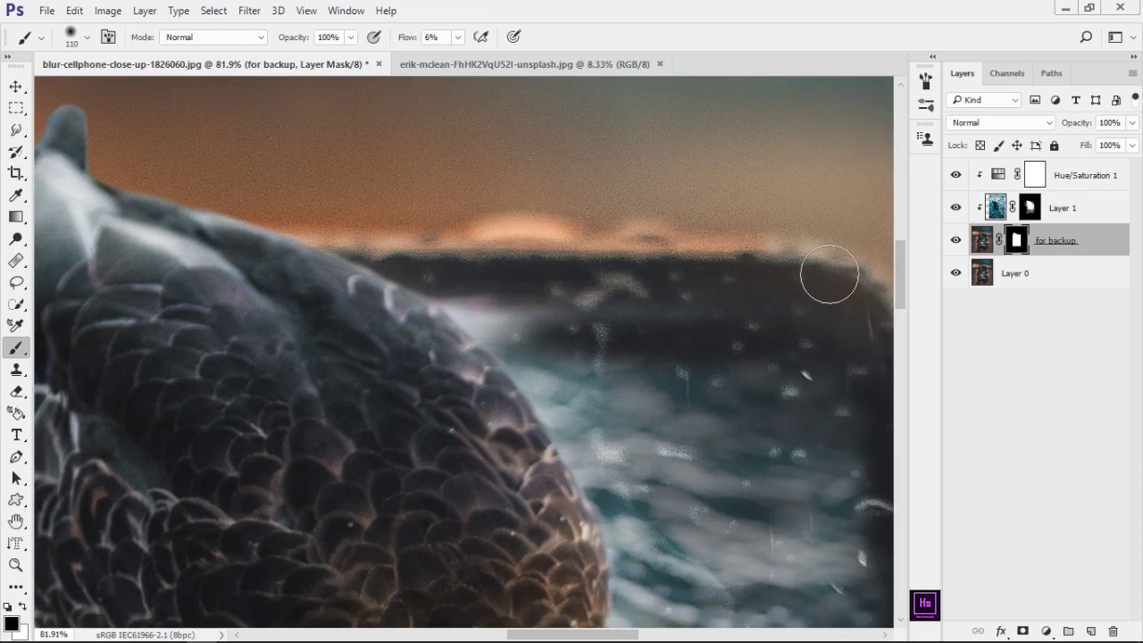
scroll(829, 274, down, 1)
scroll(605, 187, down, 3)
scroll(626, 498, up, 3)
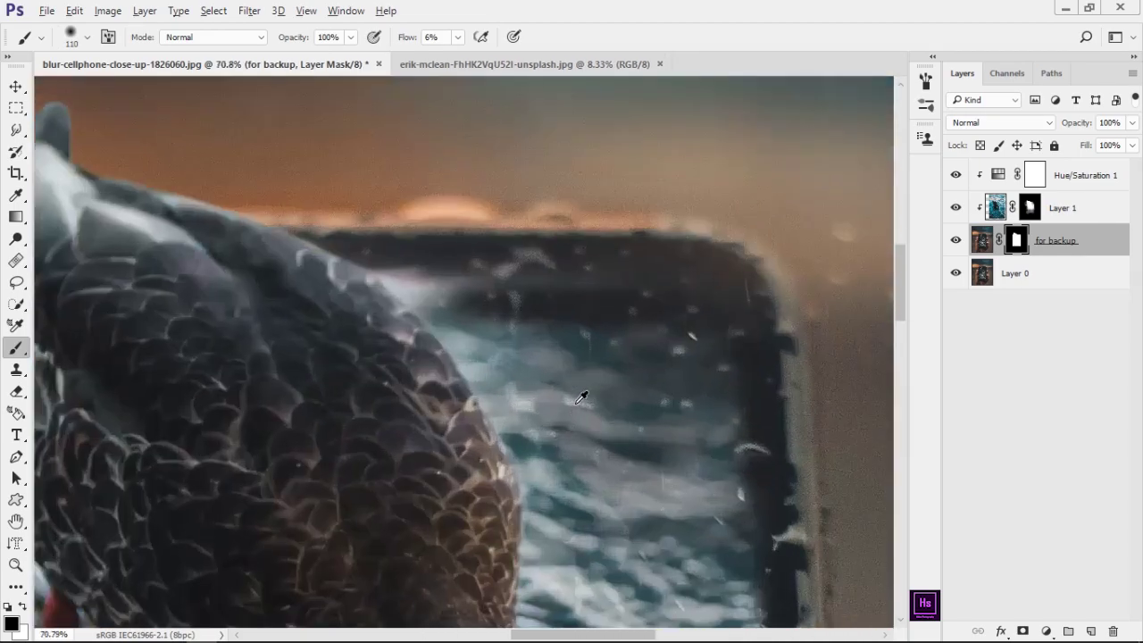
- Switch to Layer 1's mask and paint white to restore the duck's back
key(alt+bracketright)
key(x)
mouse_move(465, 317)
mouse_down()
mouse_move(658, 313)
mouse_move(523, 349)
mouse_up()
scroll(548, 377, down, 3)
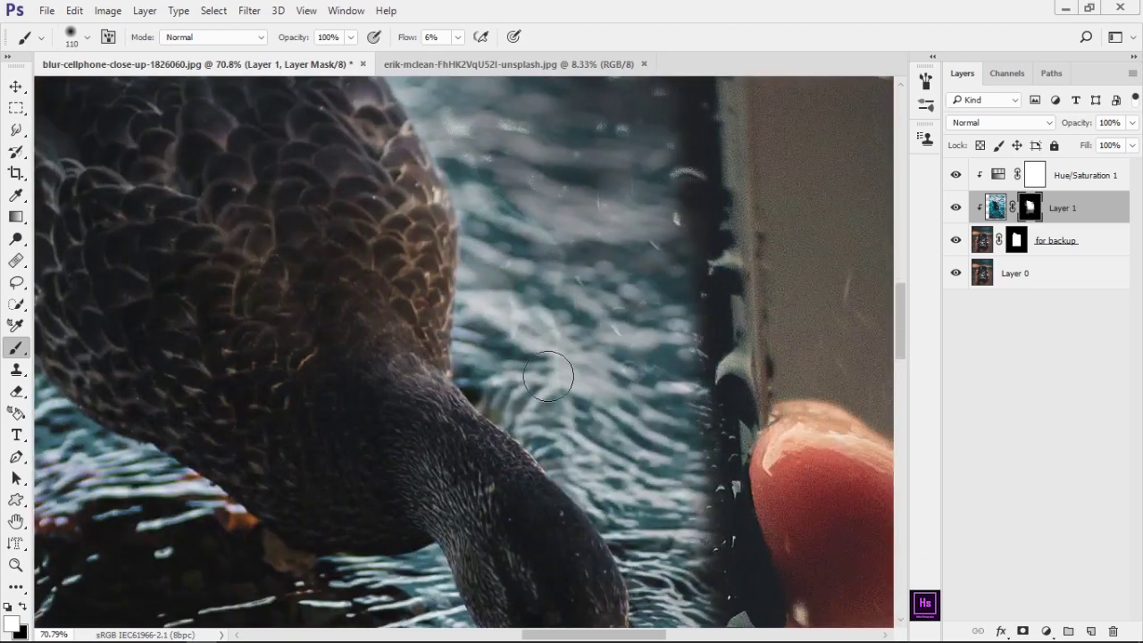
scroll(549, 376, down, 5)
scroll(356, 358, up, 4)
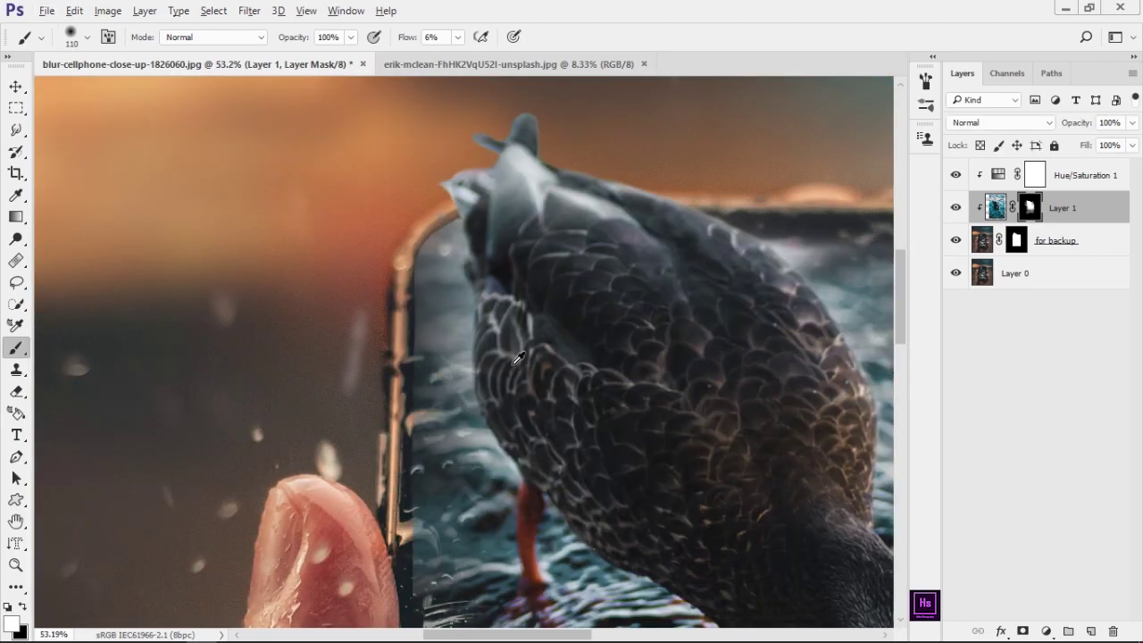
scroll(501, 434, down, 5)
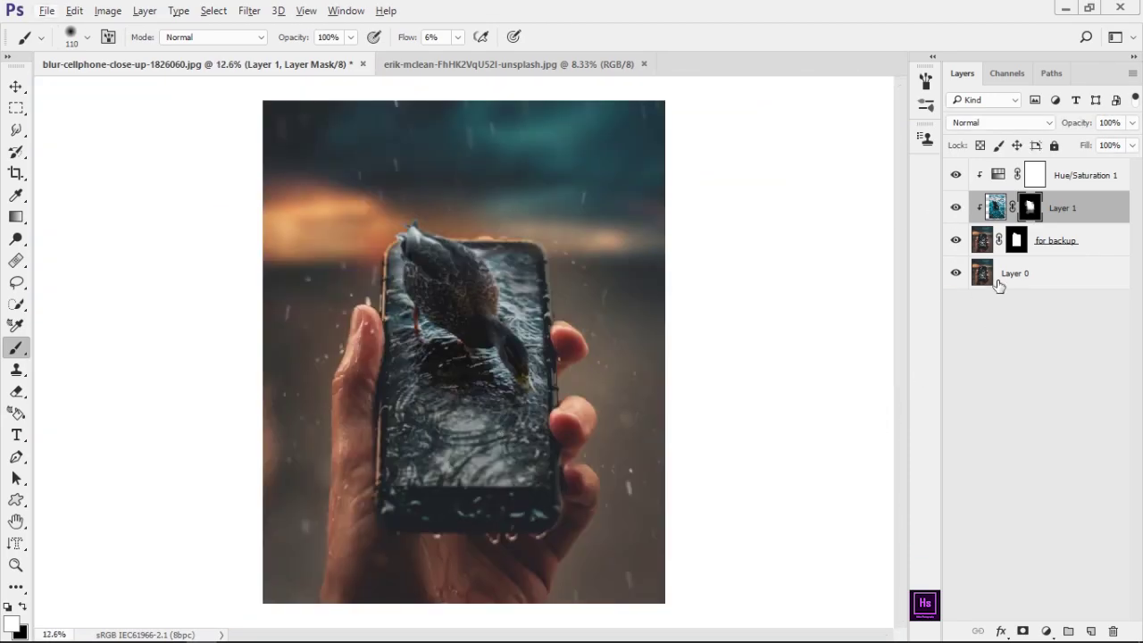
- Add a Selective Color layer above Hue/Saturation, with Whites Black set to +17
click(996, 177)
click(1047, 631)
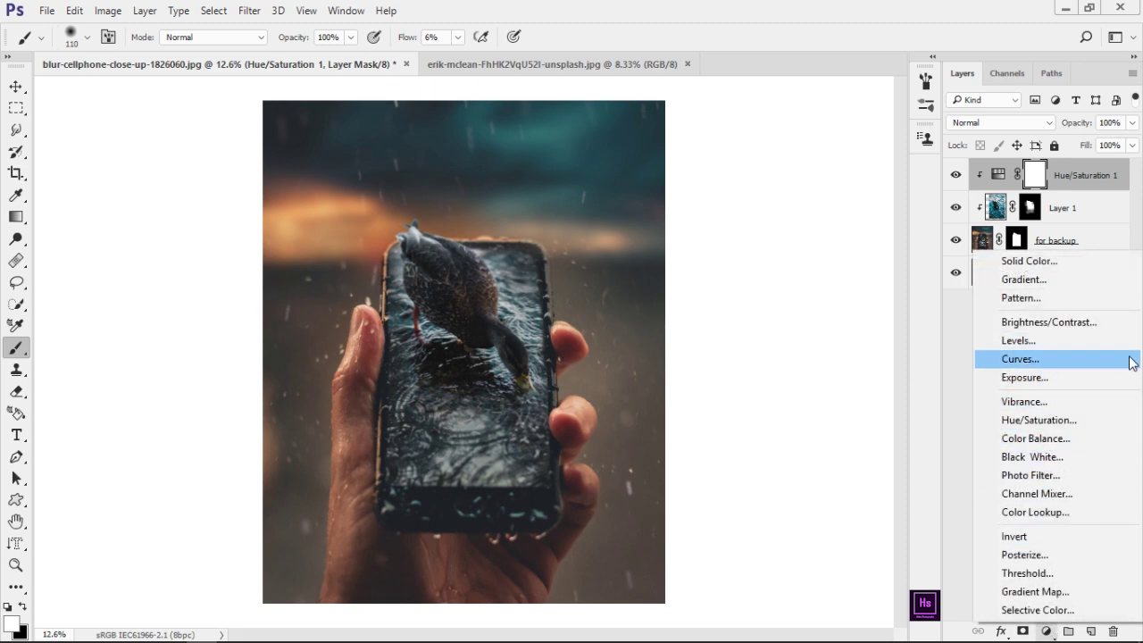
click(1037, 610)
drag(551, 96, 802, 89)
click(728, 161)
click(731, 267)
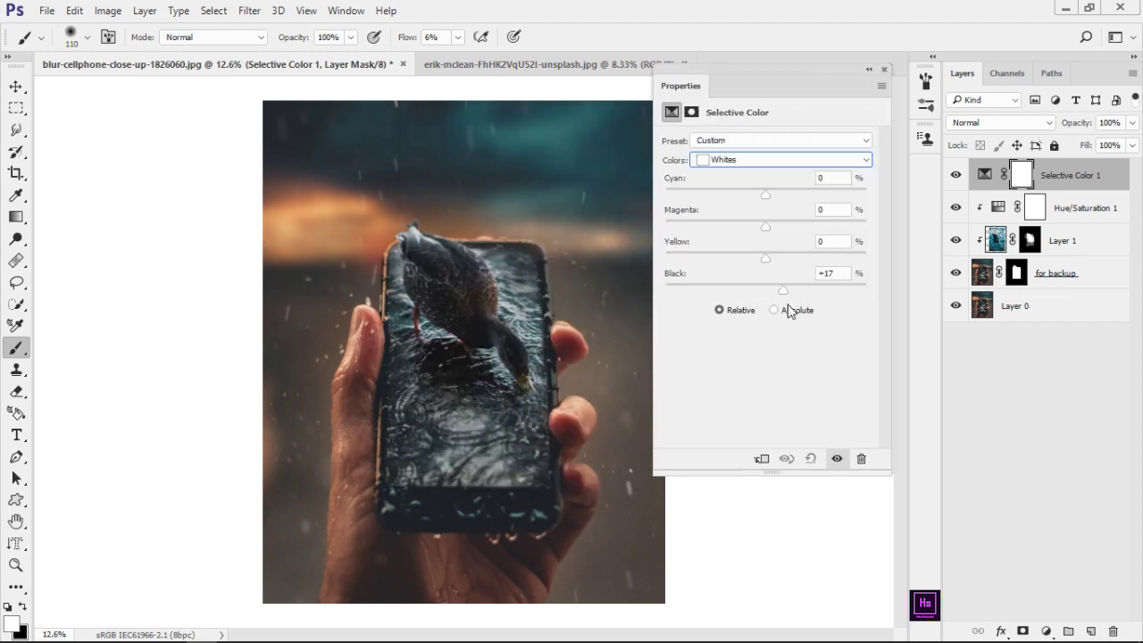
click(867, 69)
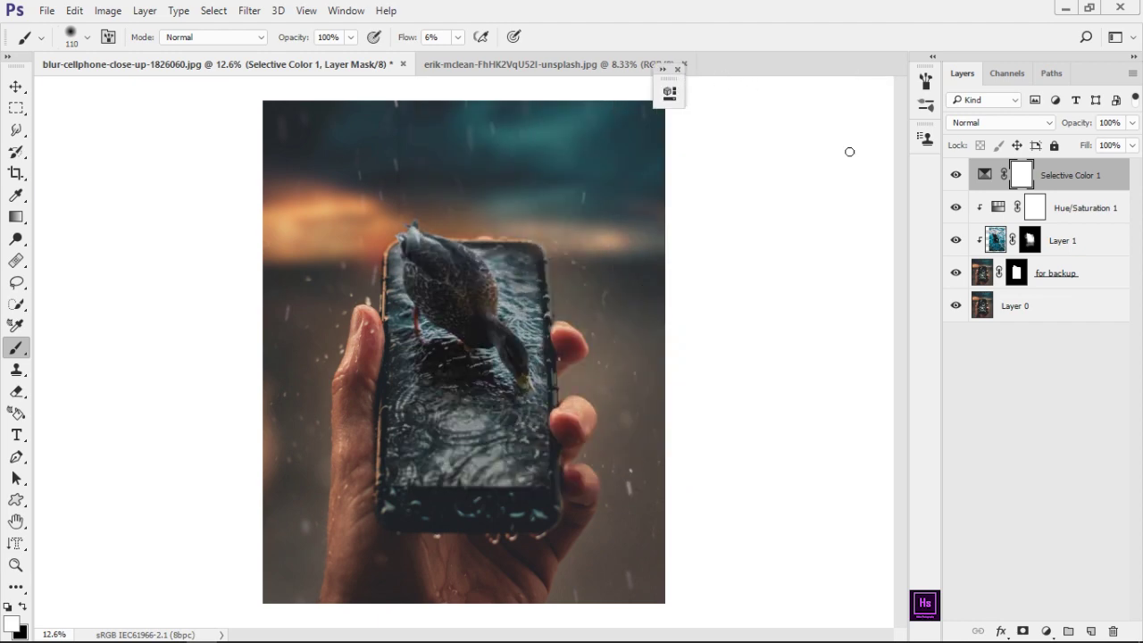
- Zoom in on the duck's left side and target Layer 1's mask
scroll(483, 289, up, 5)
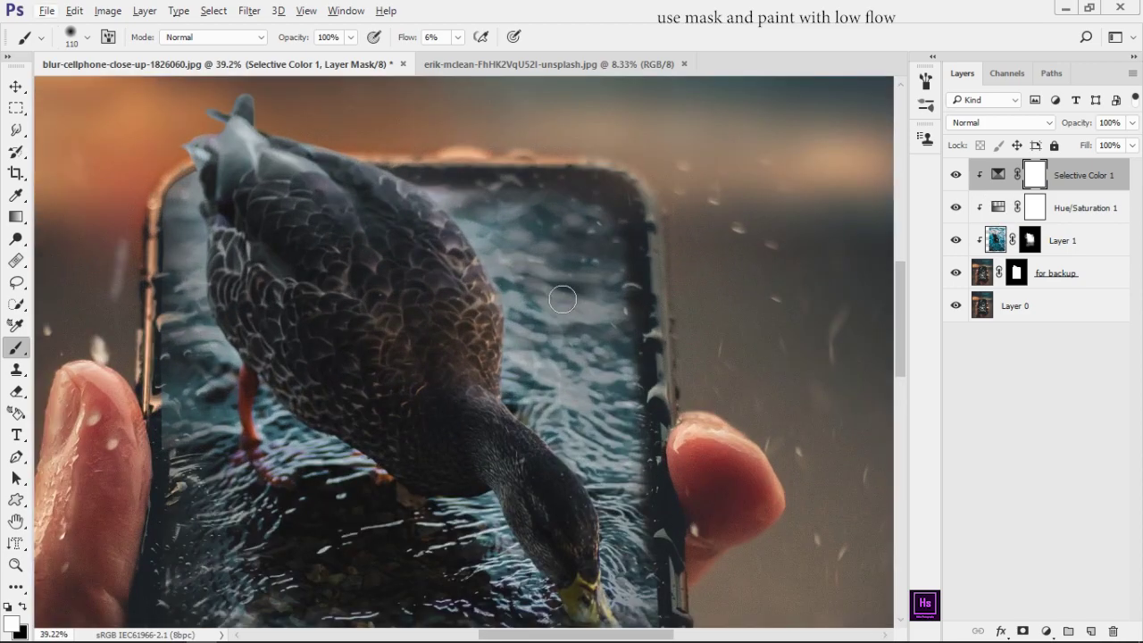
mouse_move(375, 279)
mouse_down()
mouse_move(425, 328)
mouse_move(544, 283)
mouse_up()
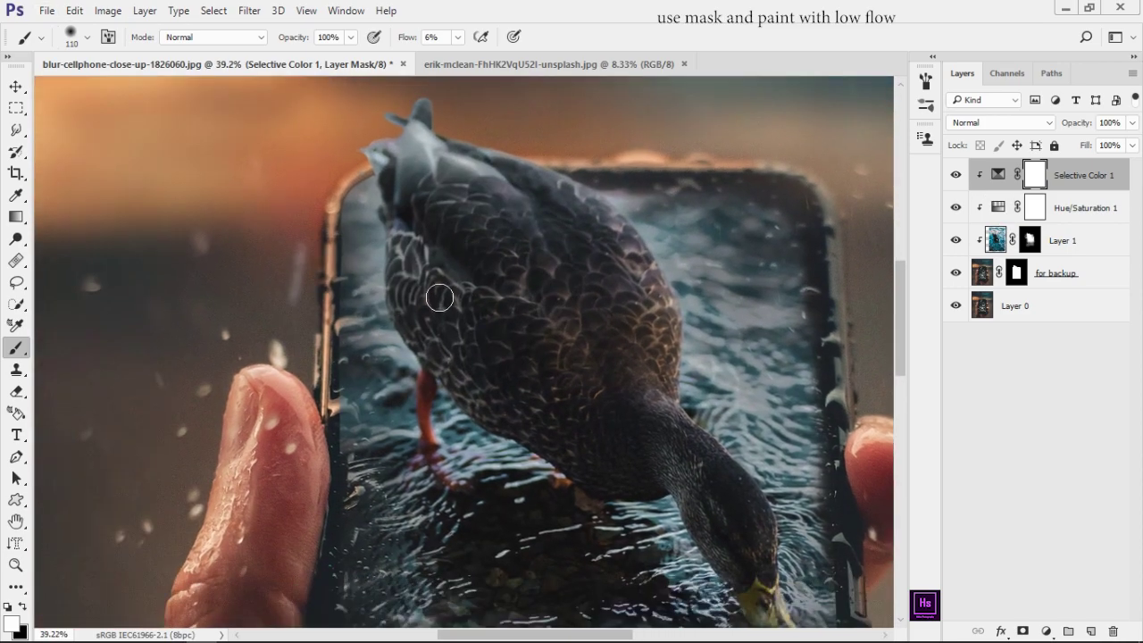
scroll(347, 248, up, 3)
drag(346, 247, 347, 294)
click(1029, 240)
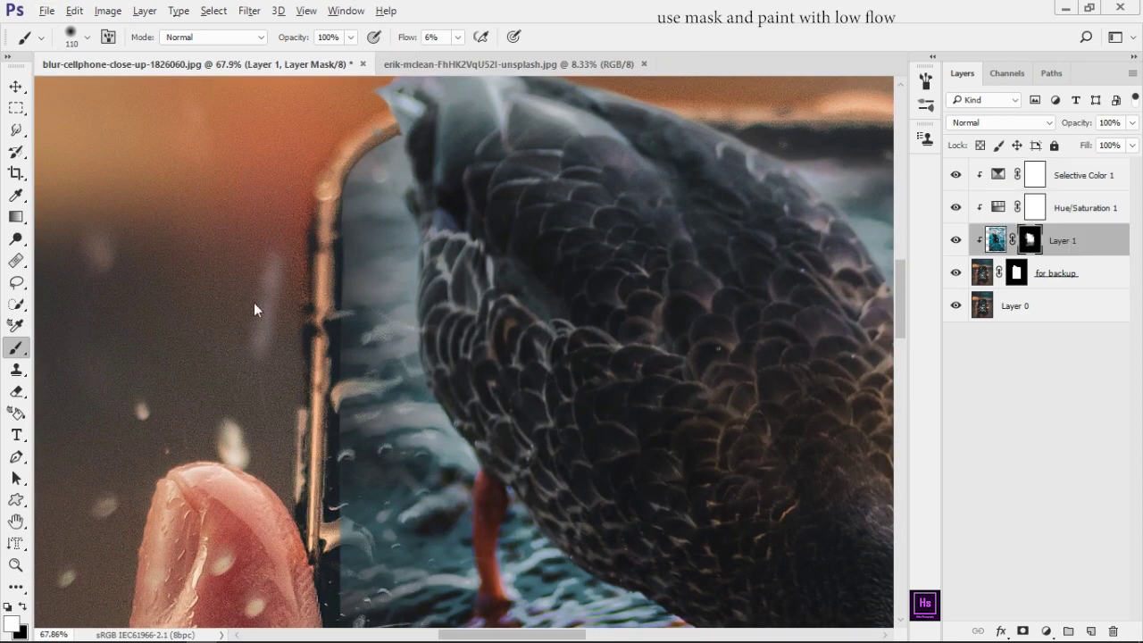
- Paint black on Layer 1's mask to hide the teal water along the duck's left edge
key(x)
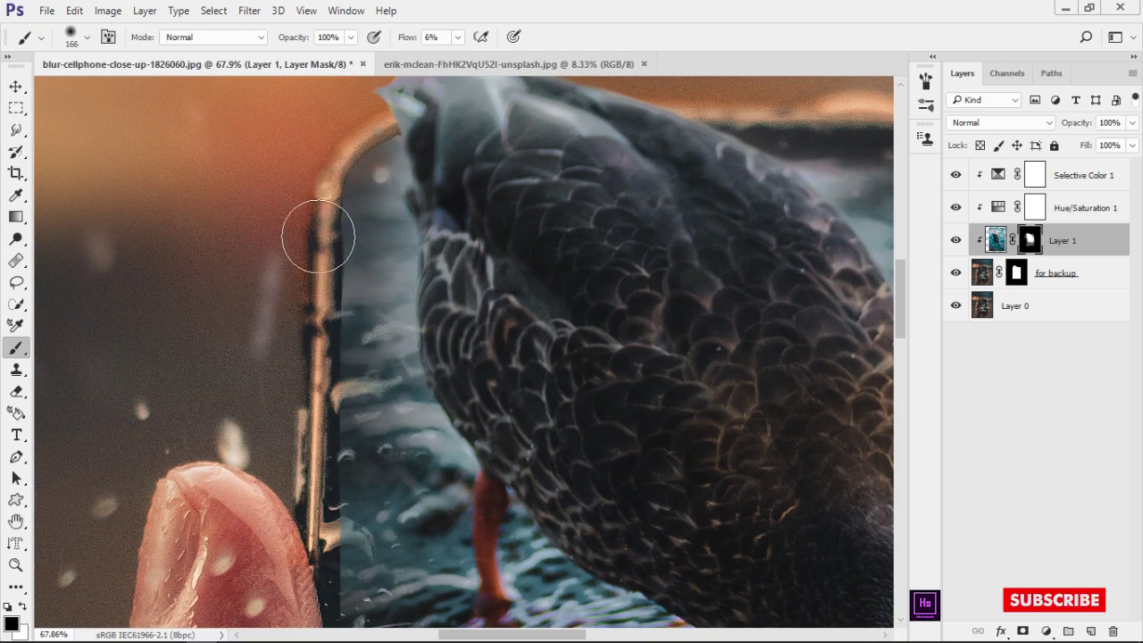
mouse_move(331, 210)
mouse_down()
mouse_move(390, 237)
mouse_move(411, 348)
mouse_up()
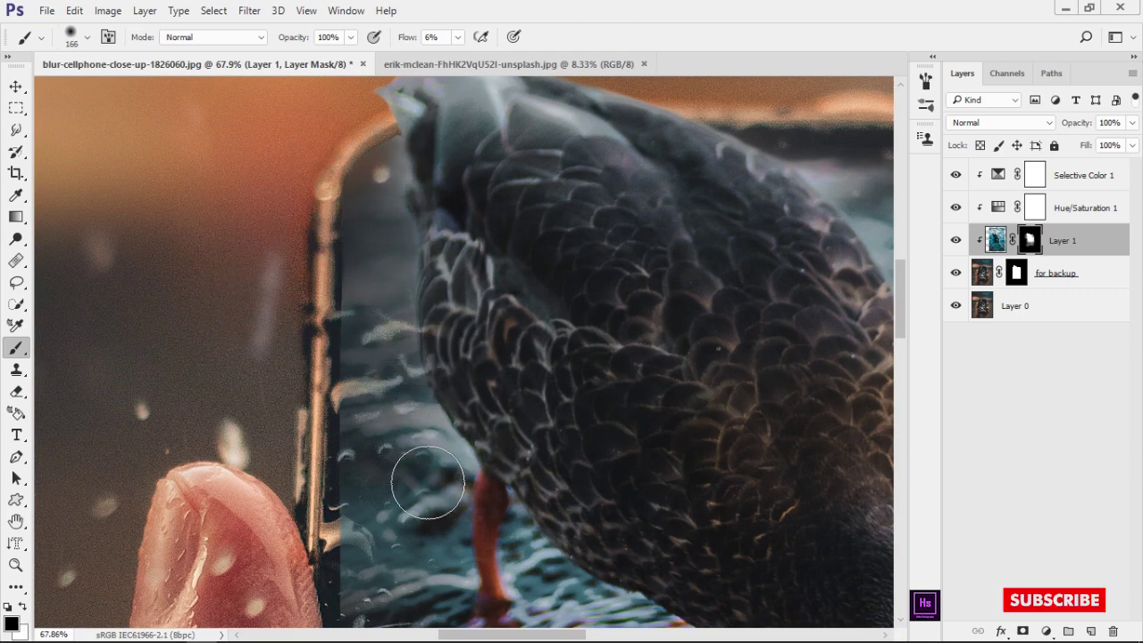
drag(428, 482, 342, 538)
scroll(326, 504, up, 2)
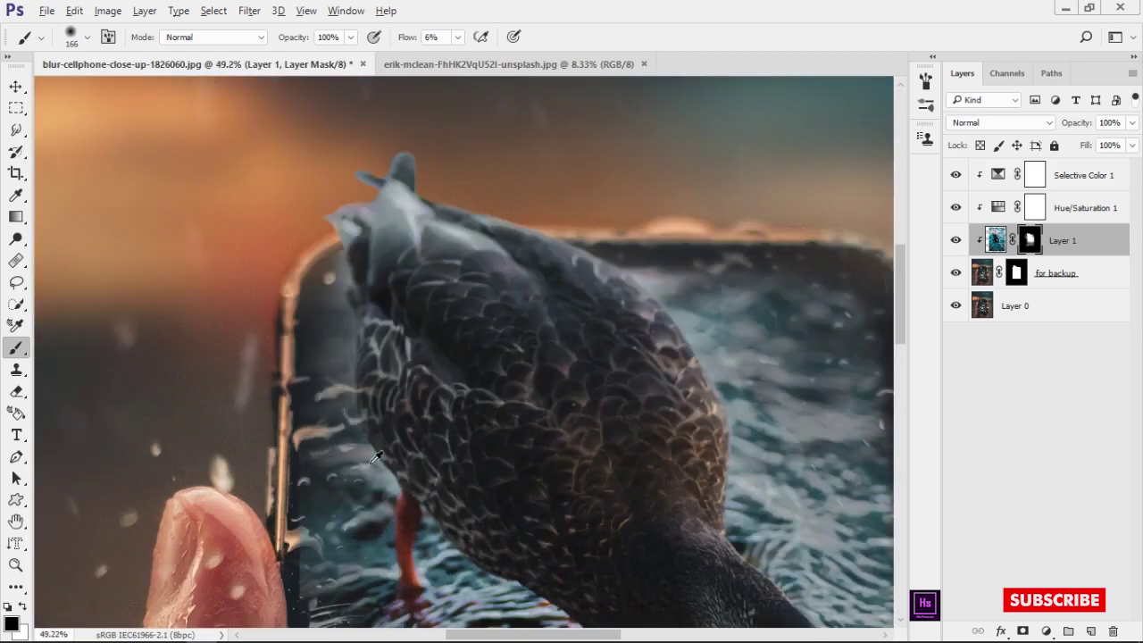
drag(378, 371, 376, 326)
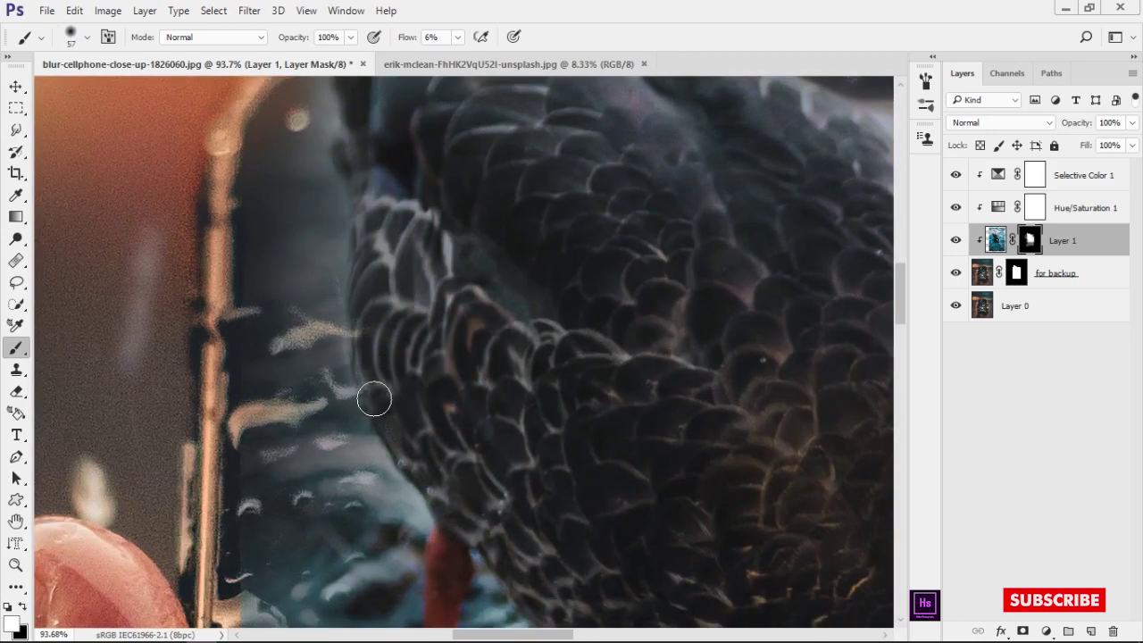
scroll(374, 399, down, 3)
scroll(616, 449, down, 2)
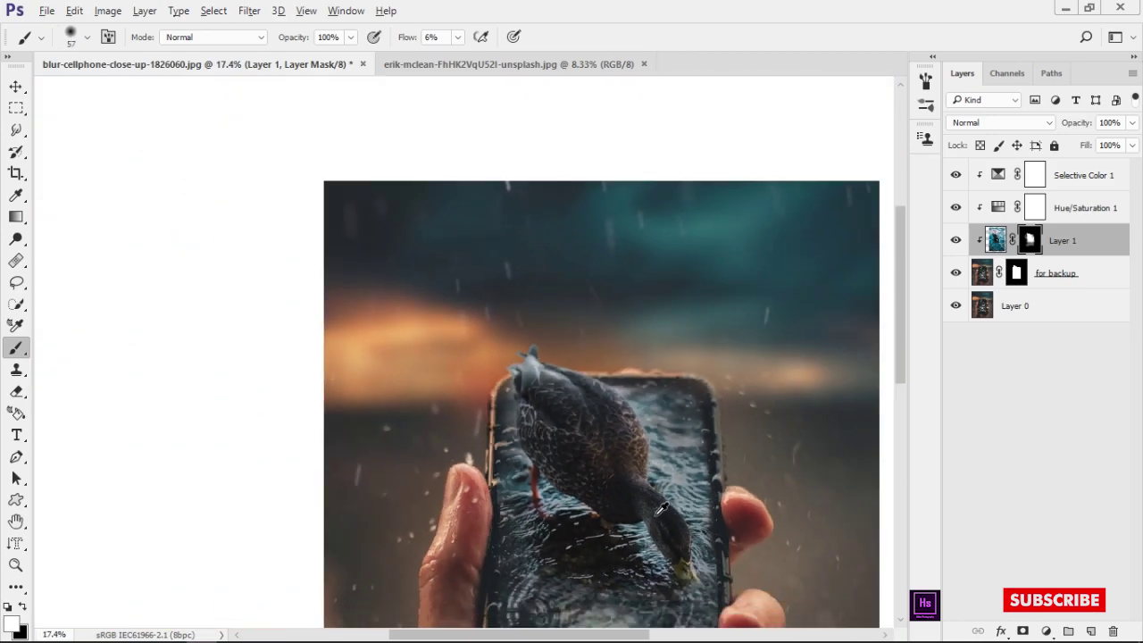
scroll(501, 428, down, 1)
scroll(416, 405, up, 5)
- Reveal the water texture to the left and right of the duck on the mask
mouse_move(402, 397)
mouse_down()
mouse_move(383, 408)
mouse_move(395, 281)
mouse_move(377, 473)
mouse_move(417, 518)
mouse_move(172, 465)
mouse_up()
mouse_move(420, 205)
mouse_down()
mouse_move(727, 408)
mouse_move(678, 265)
mouse_up()
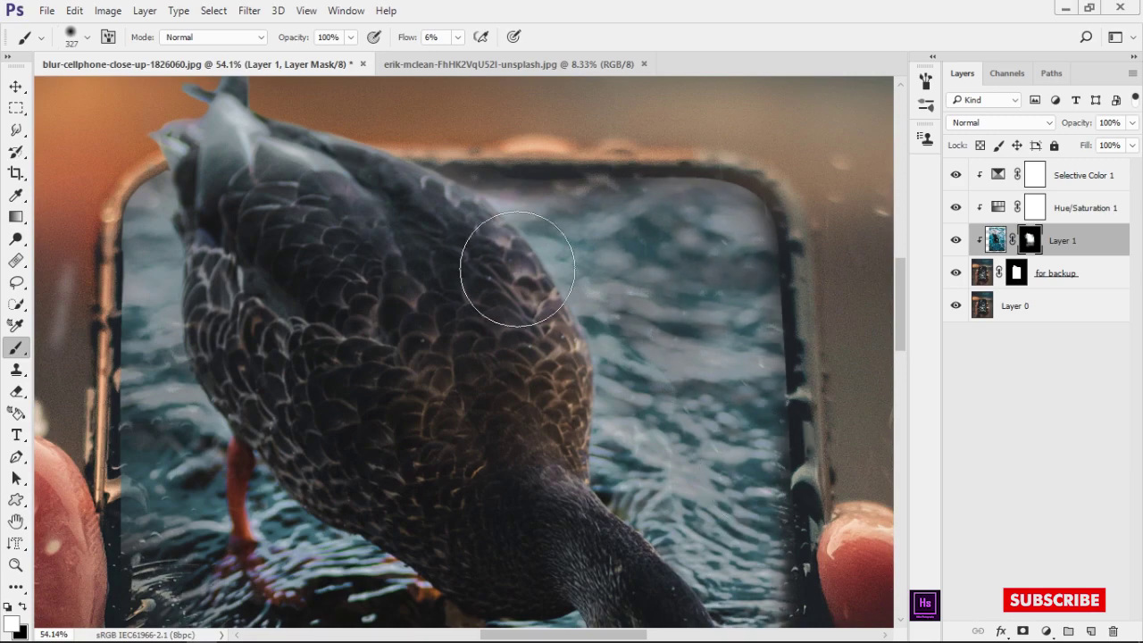
drag(807, 597, 689, 191)
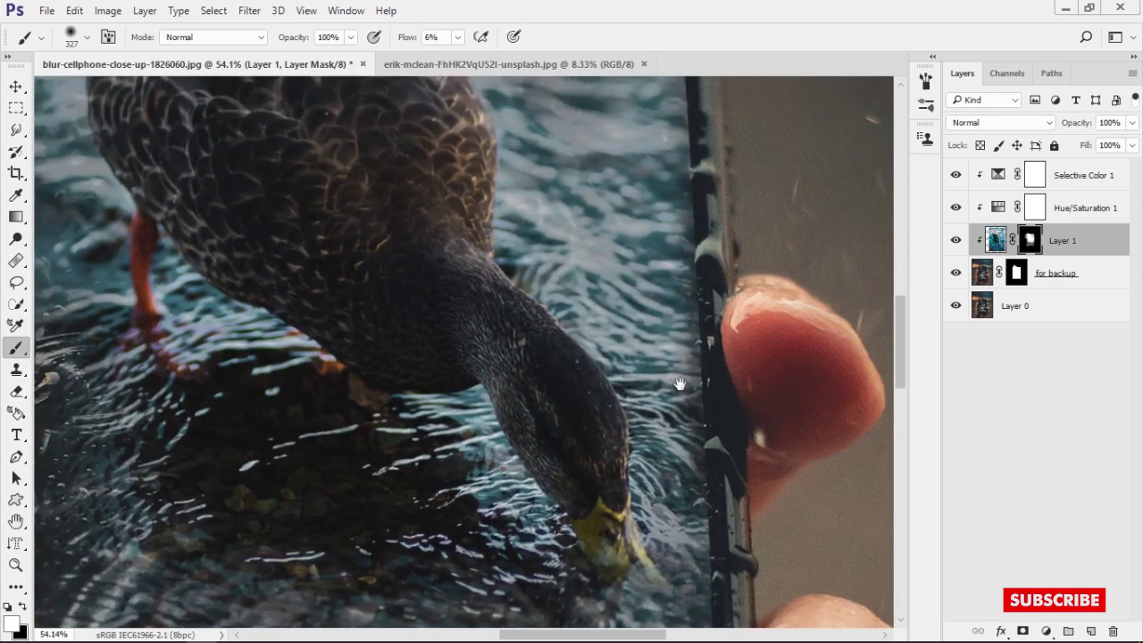
scroll(500, 279, down, 2)
scroll(500, 280, down, 2)
scroll(501, 279, up, 2)
scroll(524, 395, up, 3)
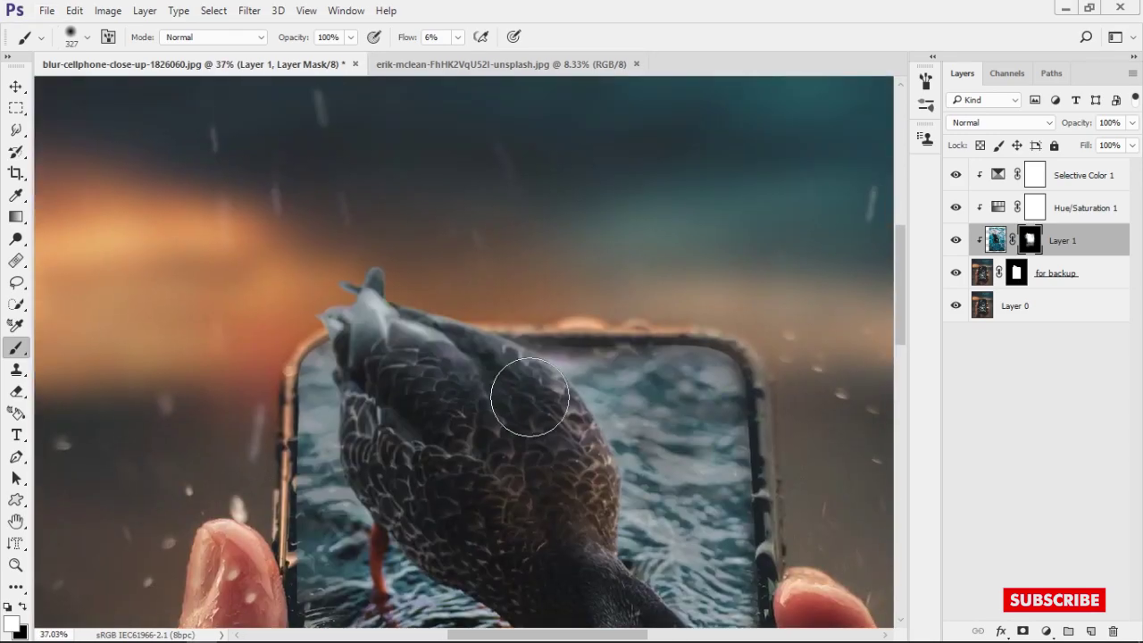
scroll(554, 384, up, 3)
- Paint the distant shoreline band behind the duck black at full flow, redoing stray strokes
mouse_move(571, 375)
mouse_down()
mouse_move(500, 387)
mouse_move(540, 376)
mouse_up()
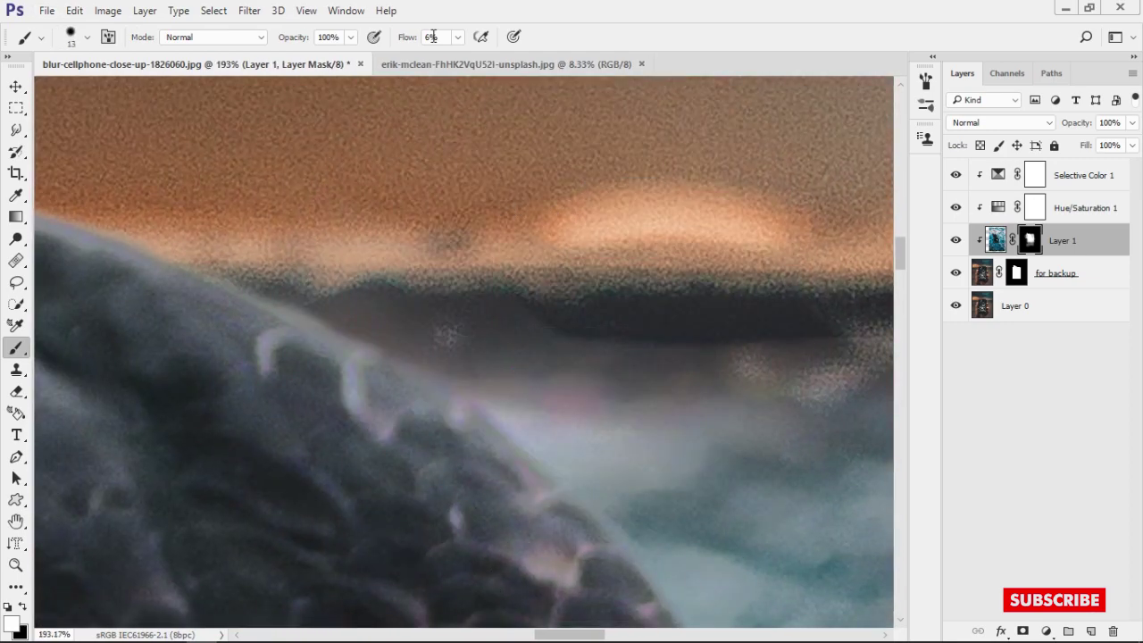
mouse_move(498, 209)
mouse_down()
mouse_move(566, 291)
mouse_move(420, 238)
mouse_up()
key(ctrl+z)
key(x)
drag(562, 248, 501, 294)
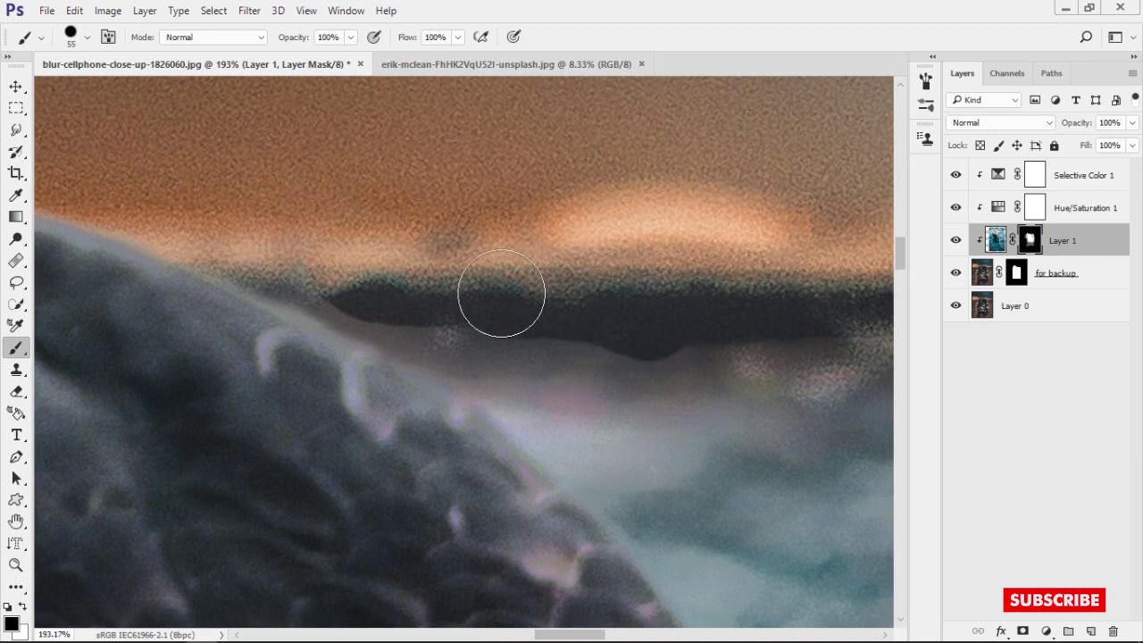
key(ctrl+z)
mouse_move(625, 294)
mouse_down()
mouse_move(454, 312)
mouse_move(306, 224)
mouse_up()
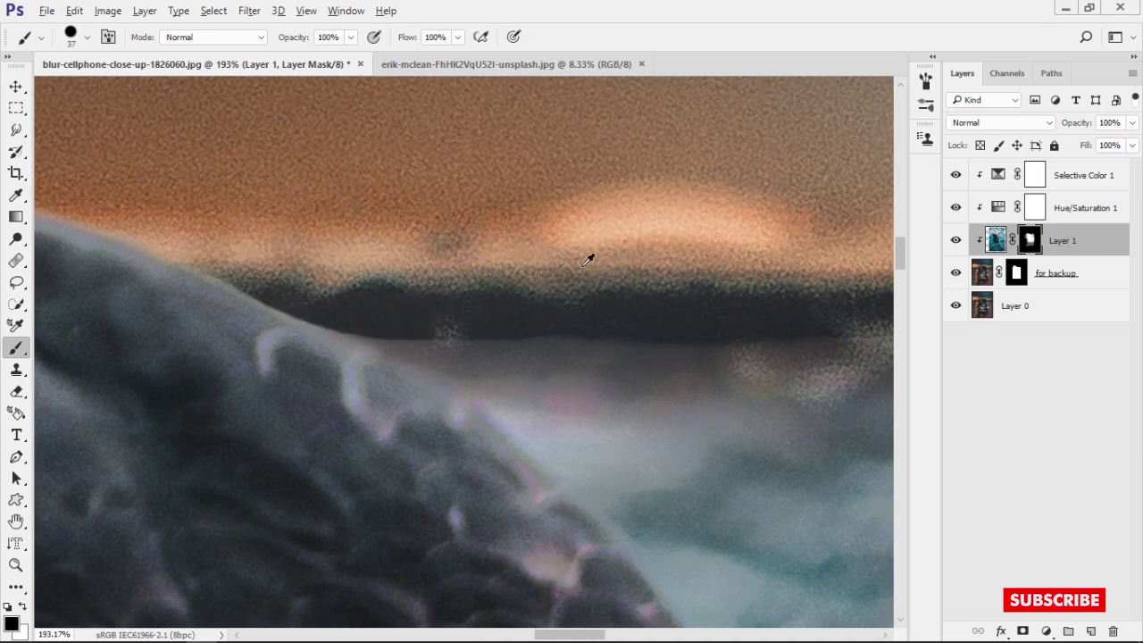
key(ctrl+minus)
key(ctrl+minus)
key(ctrl+minus)
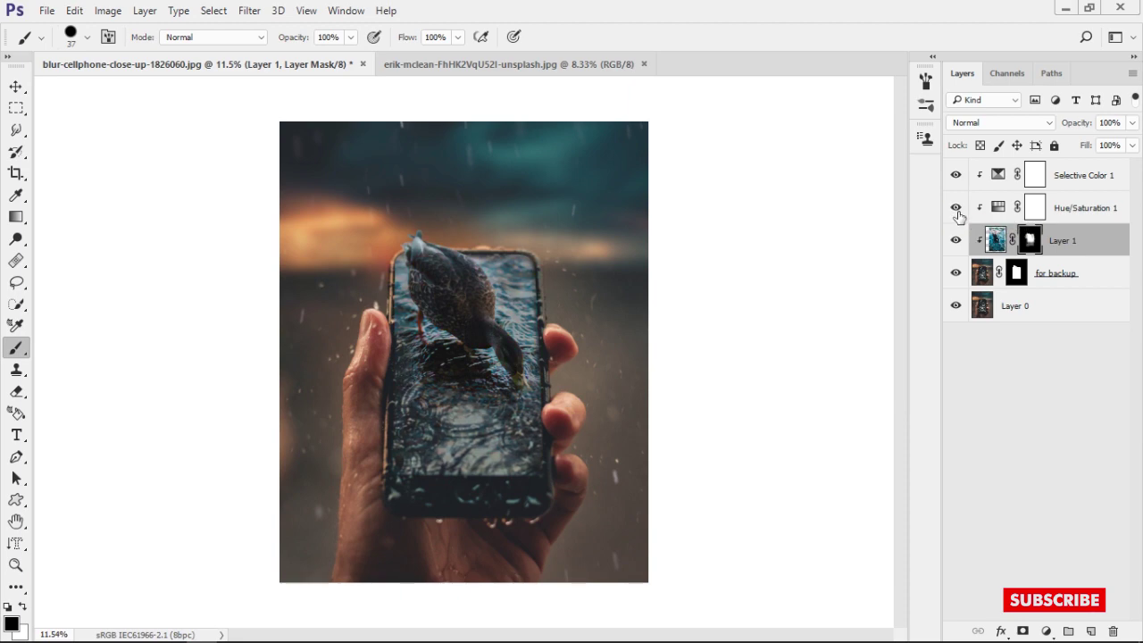
- Paint the Hue/Saturation 1 effect back onto the water using a wide soft brush on its mask
click(1039, 213)
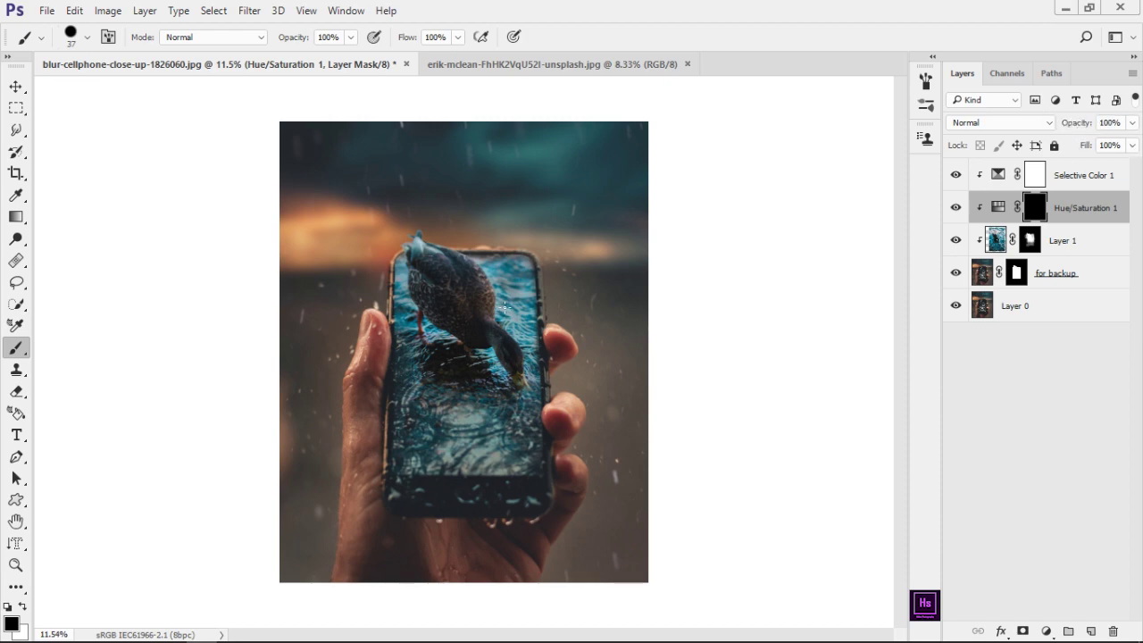
scroll(464, 348, up, 5)
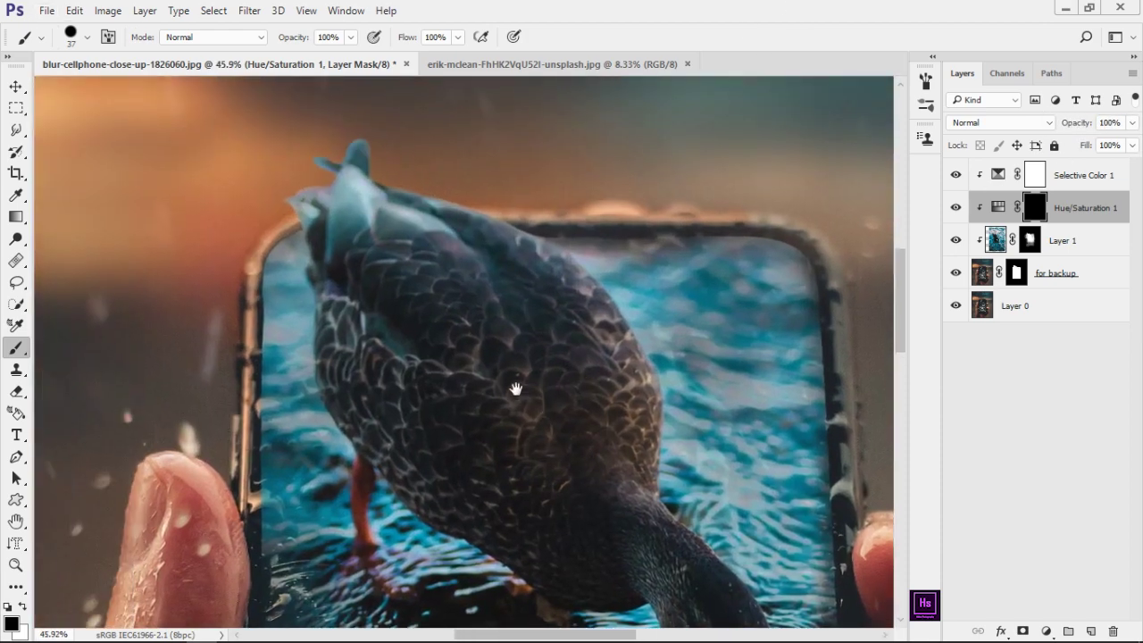
drag(487, 264, 568, 319)
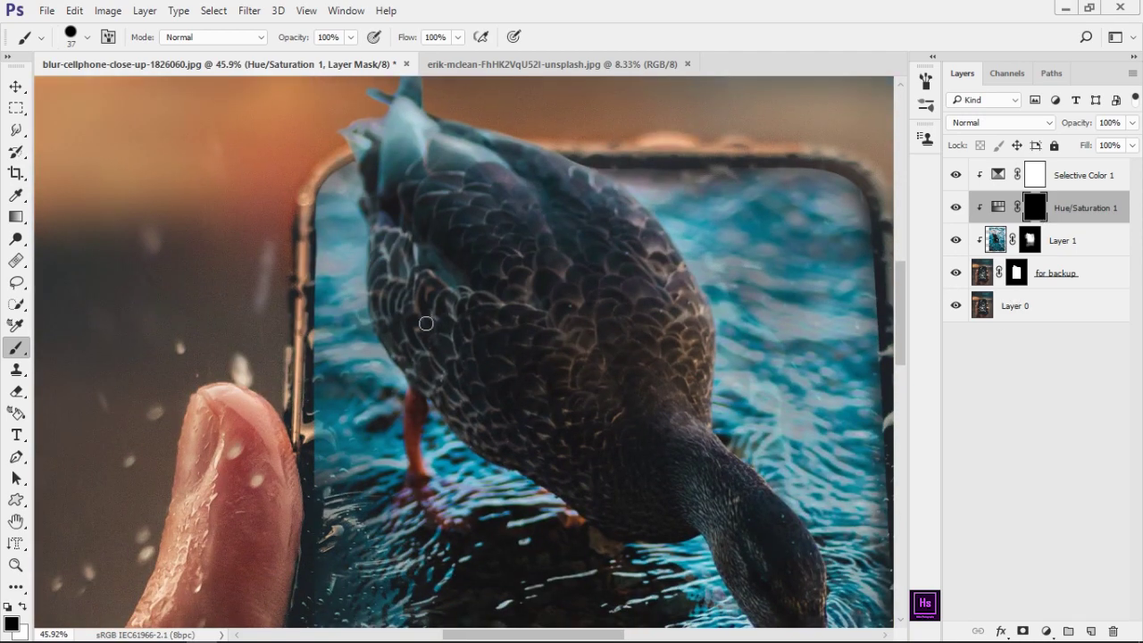
drag(353, 239, 462, 261)
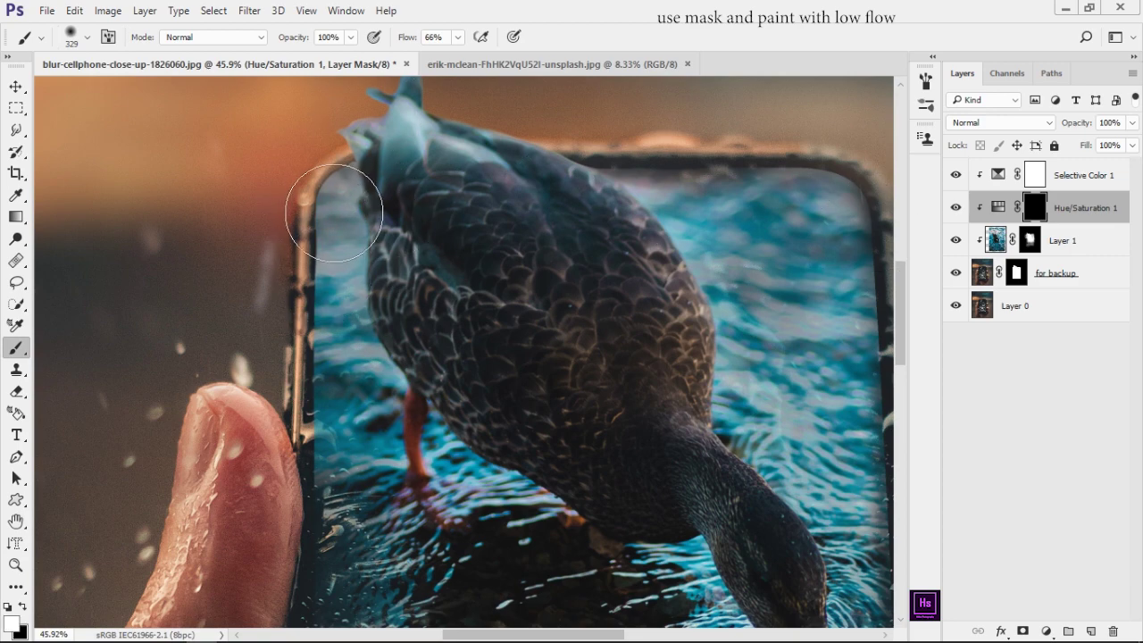
mouse_move(347, 399)
mouse_down()
mouse_move(510, 536)
mouse_move(439, 518)
mouse_move(312, 459)
mouse_up()
- Paint more of the water and duck into the Hue/Saturation 1 mask, resizing the brush
key(x)
key(x)
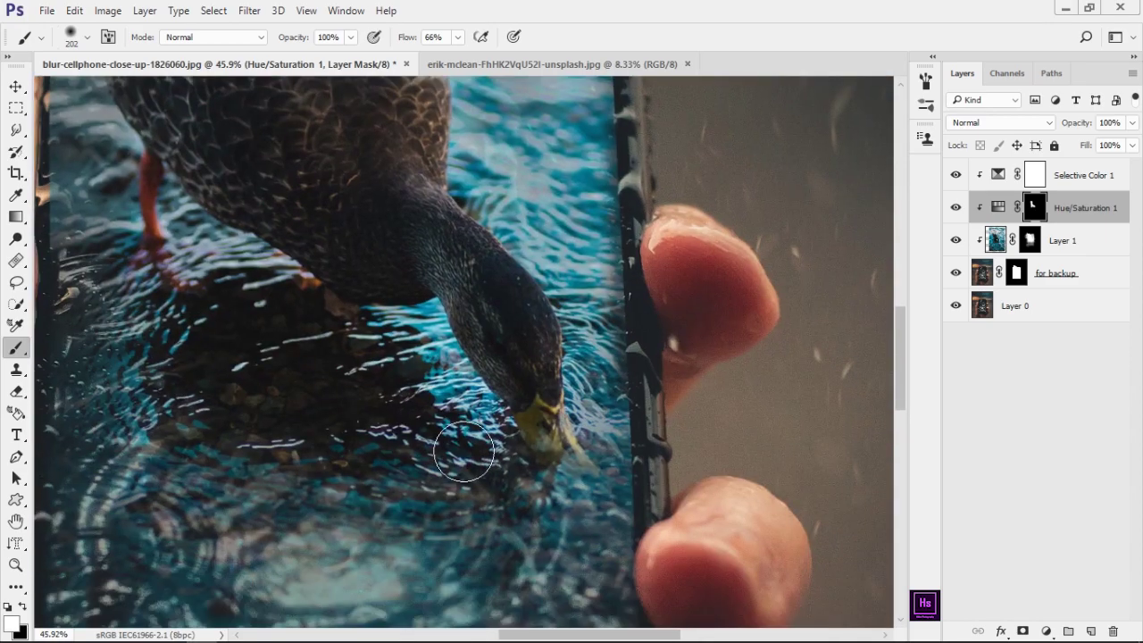
scroll(393, 447, down, 5)
scroll(468, 449, up, 4)
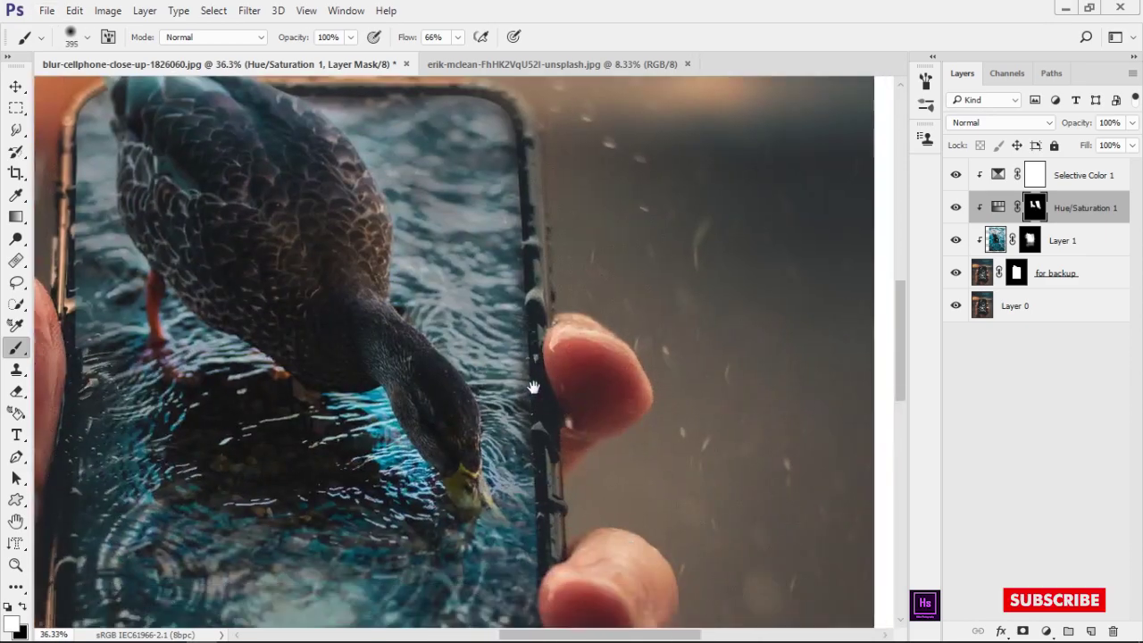
drag(402, 545, 361, 384)
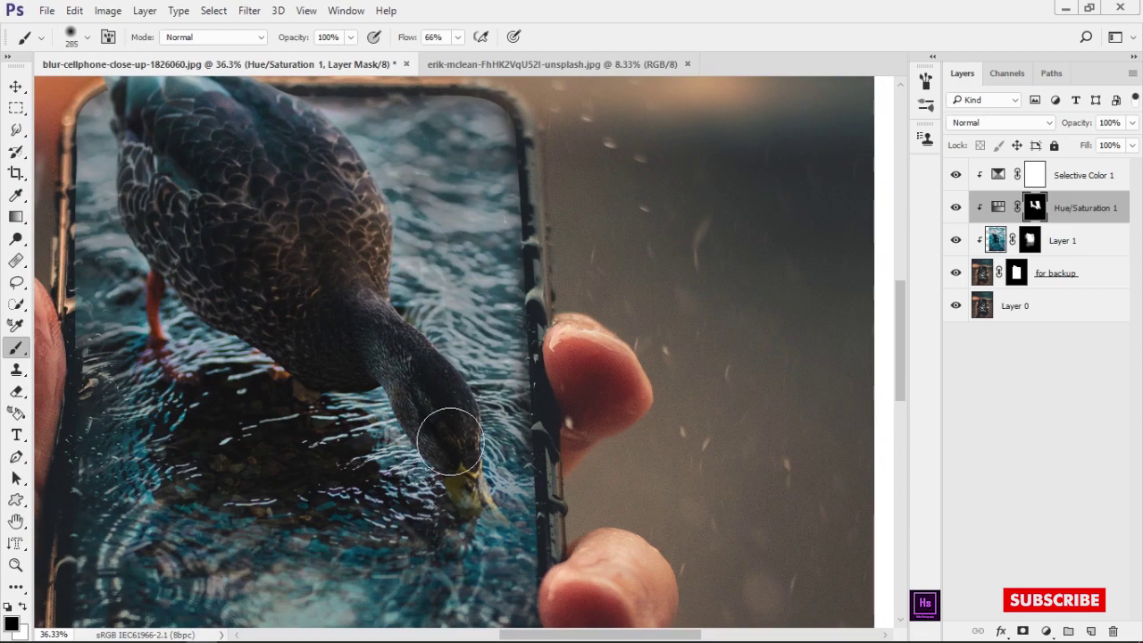
scroll(465, 339, up, 4)
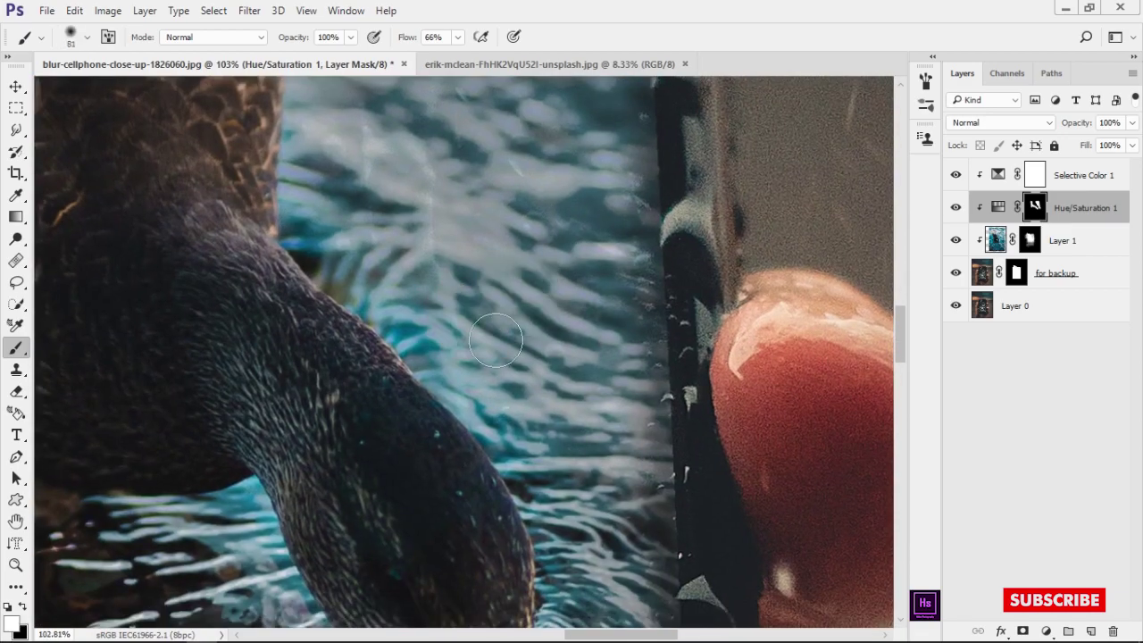
scroll(489, 381, down, 2)
scroll(489, 381, down, 1)
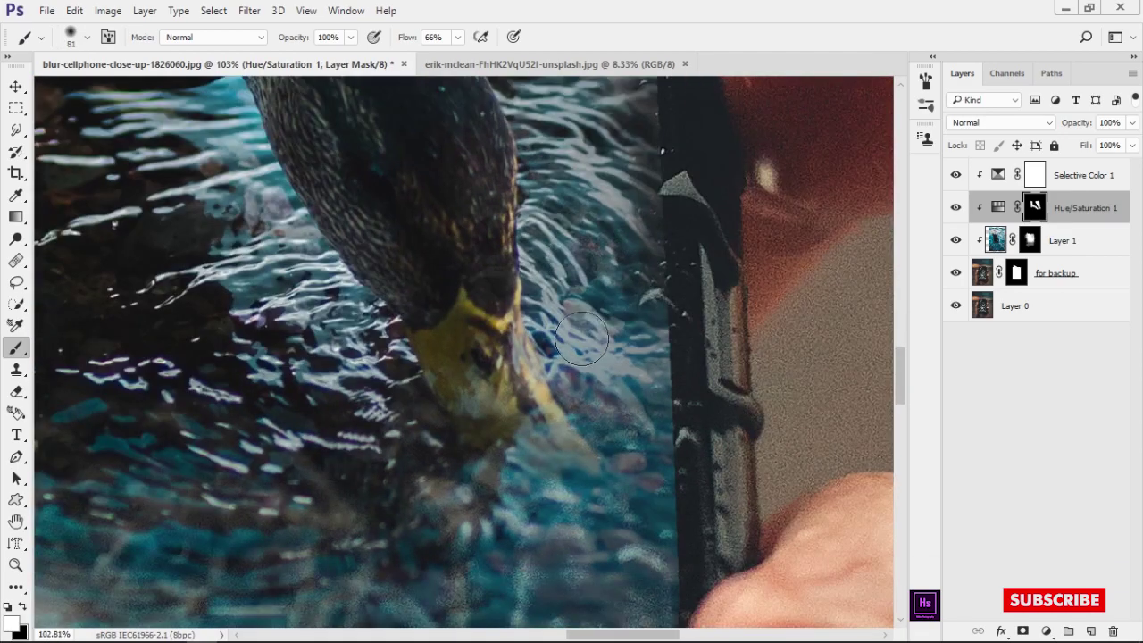
scroll(489, 381, down, 1)
scroll(221, 361, down, 1)
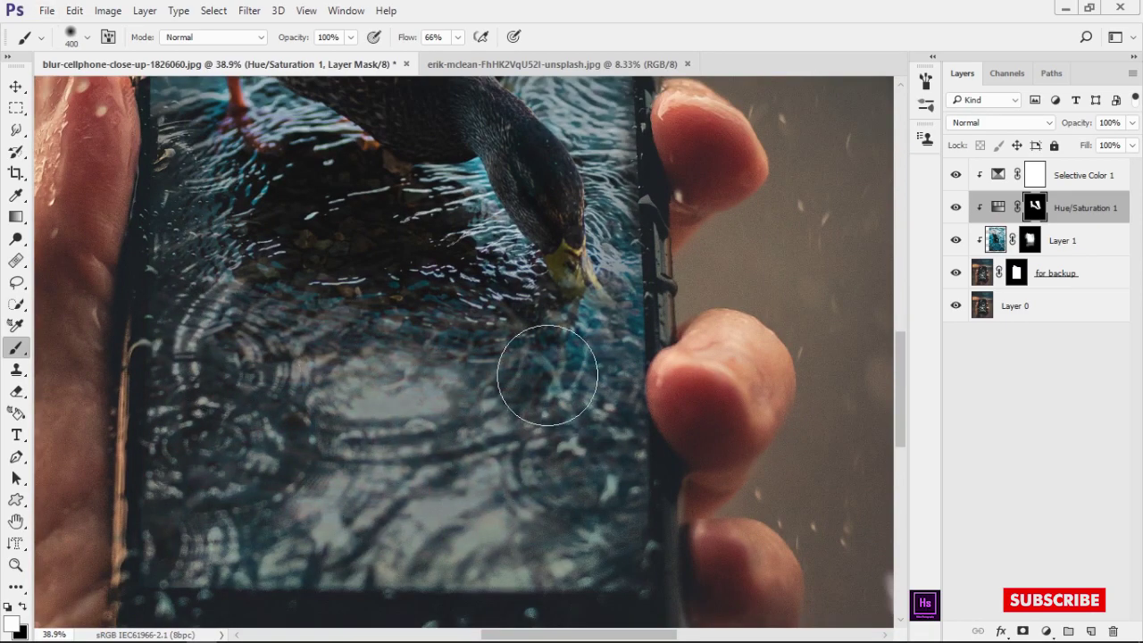
scroll(487, 375, up, 1)
right_click(487, 234)
scroll(487, 375, up, 1)
drag(370, 358, 456, 451)
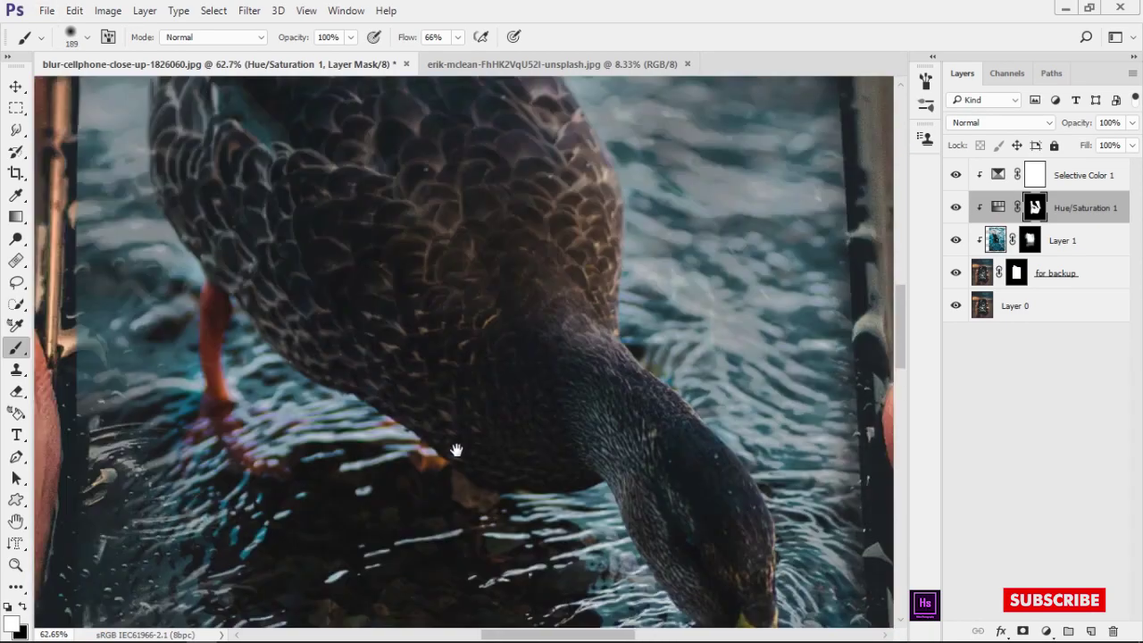
scroll(456, 451, down, 2)
scroll(457, 451, down, 1)
- Group for backup, Layer 1, Hue/Saturation 1 and Selective Color 1 into Group 1
click(1060, 273)
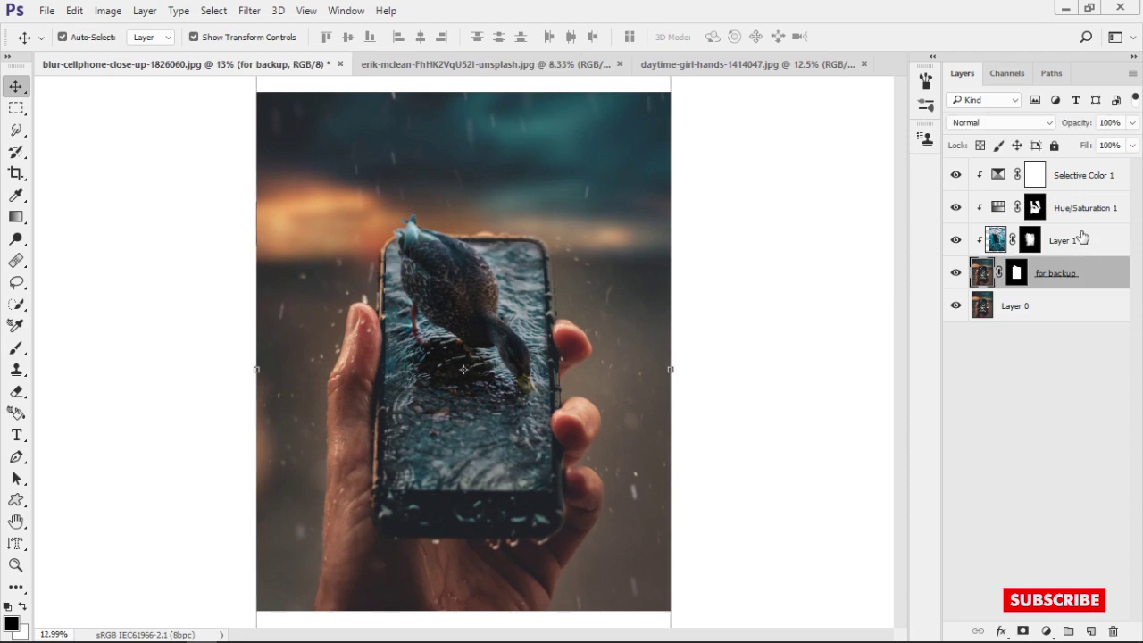
ctrl+click(1082, 237)
ctrl+click(1082, 207)
ctrl+click(1081, 178)
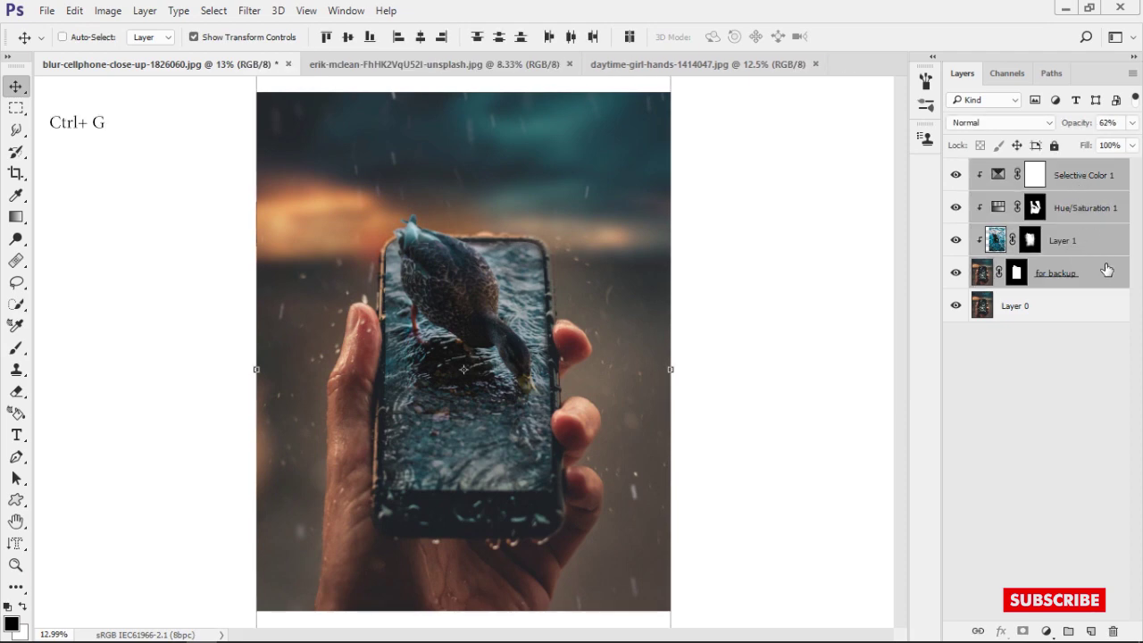
key(ctrl+g)
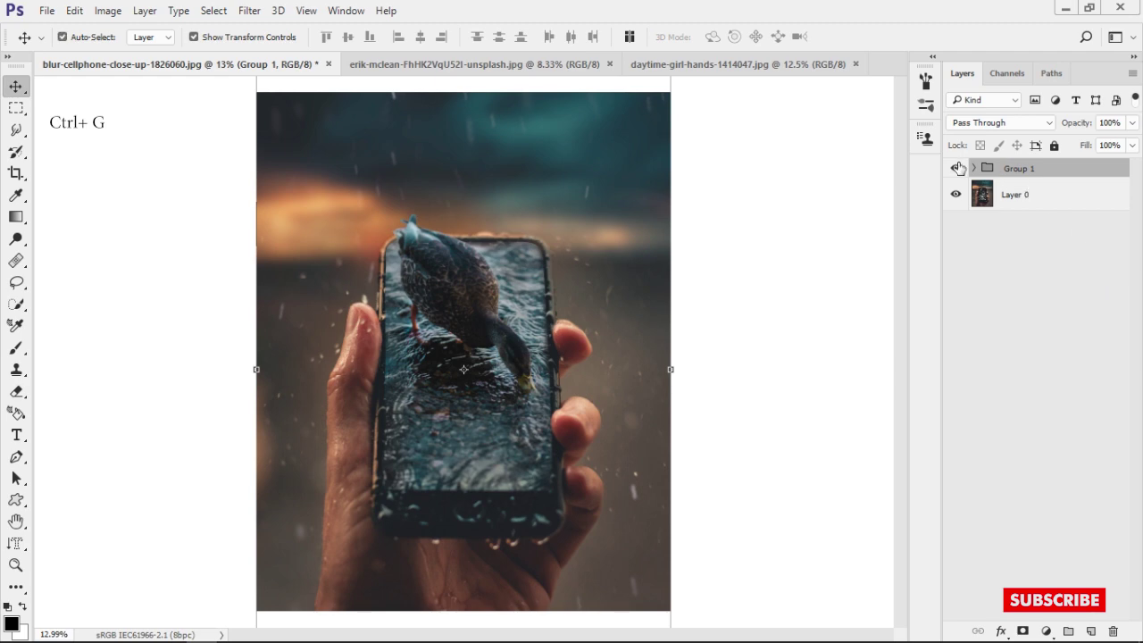
- Clip Selective Color 2; set Yellows cyan/yellow/black to -100 and Reds magenta to -58
click(957, 168)
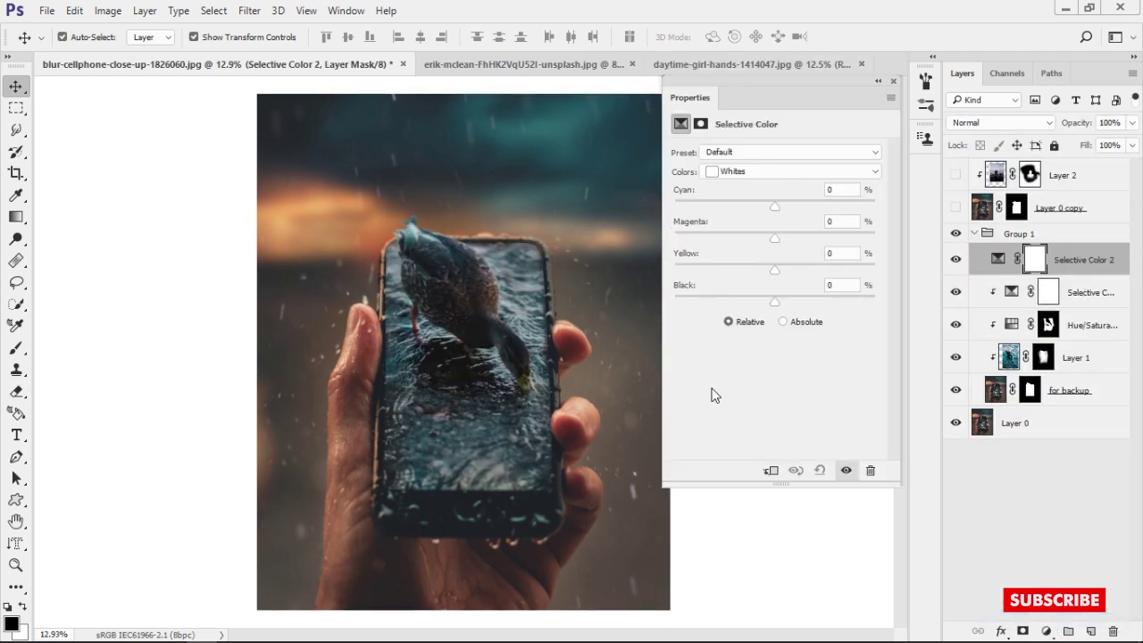
click(770, 469)
click(790, 170)
click(741, 188)
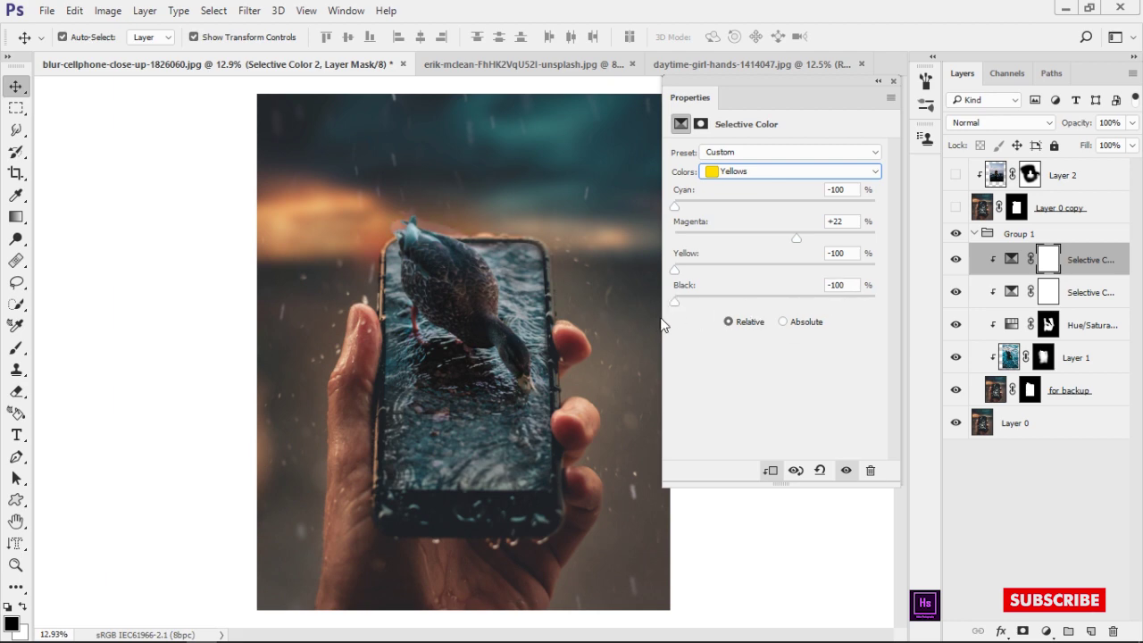
click(790, 170)
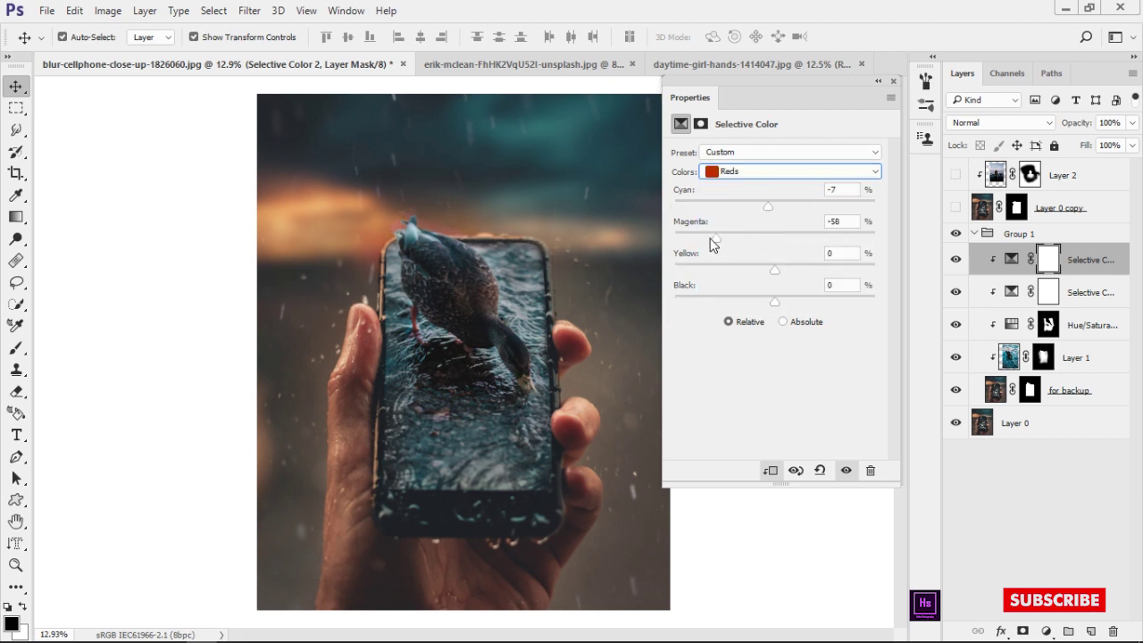
- Set Selective Color 2's Blacks black to -17 and Cyans cyan to +44
click(790, 170)
click(732, 294)
drag(775, 301, 780, 303)
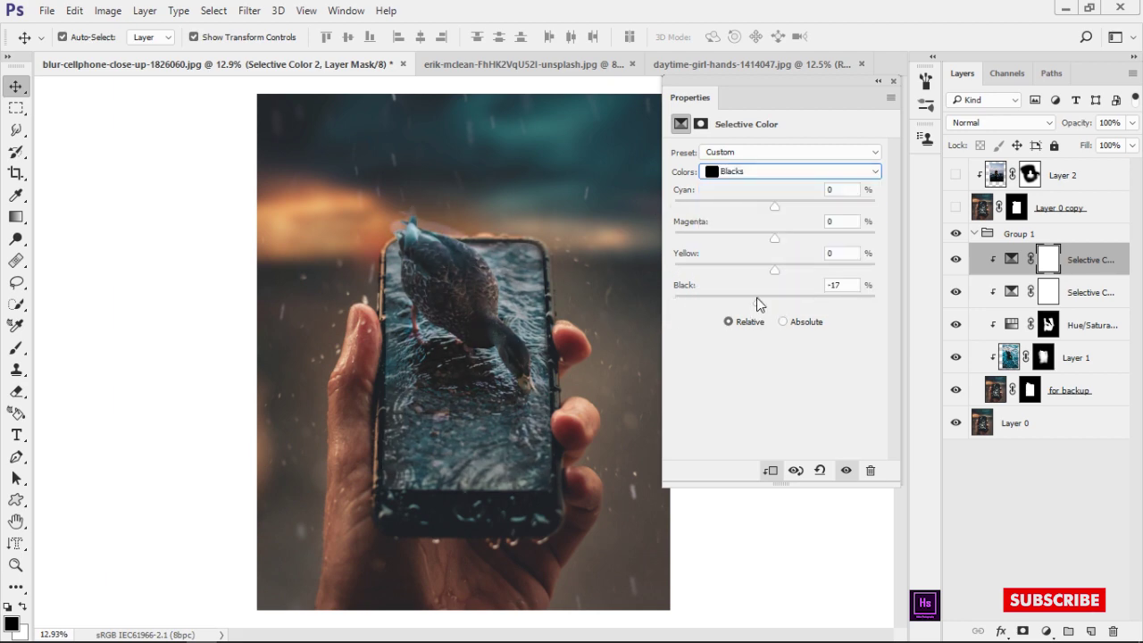
click(791, 171)
click(755, 234)
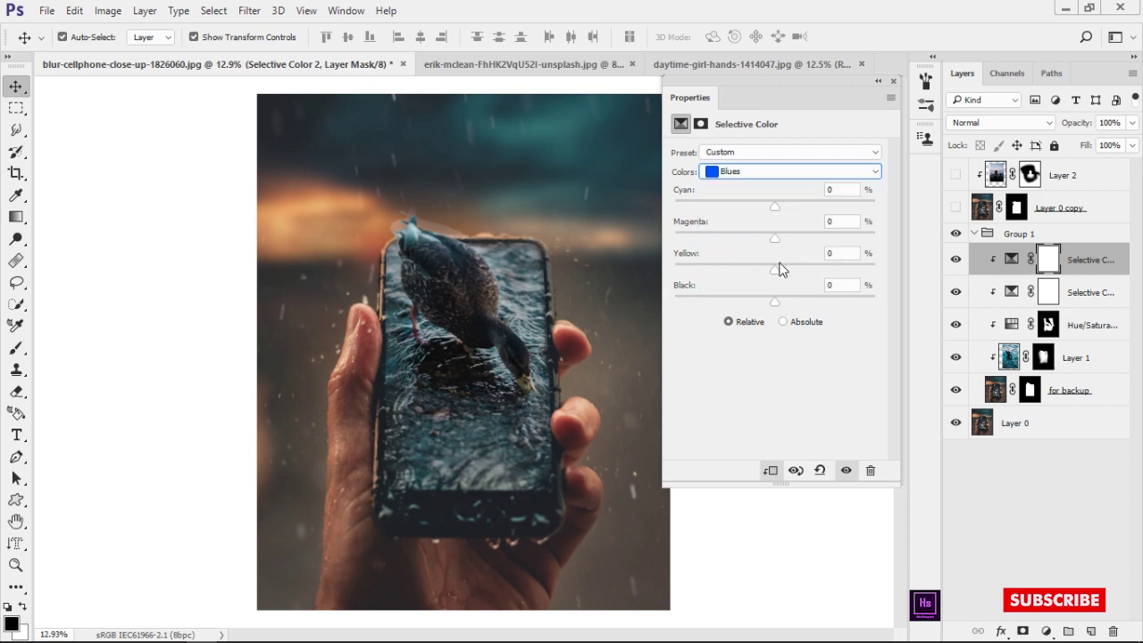
click(790, 170)
click(755, 218)
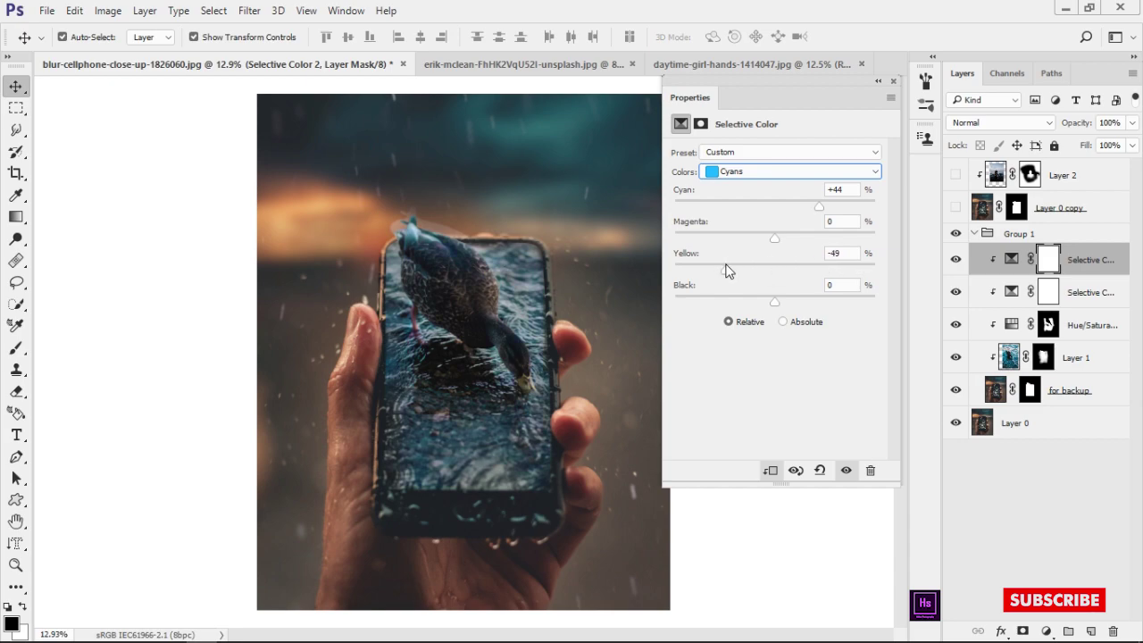
- Close Selective Color properties, compare layer visibility, and target for backup's mask with the Brush
click(877, 80)
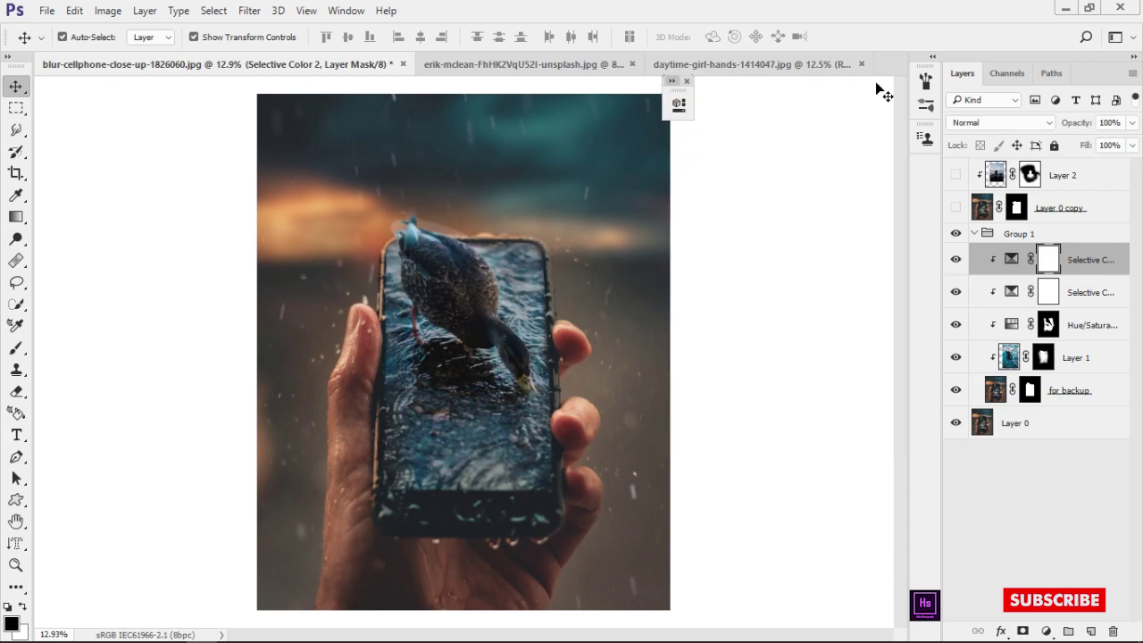
click(692, 86)
scroll(427, 245, up, 5)
click(956, 357)
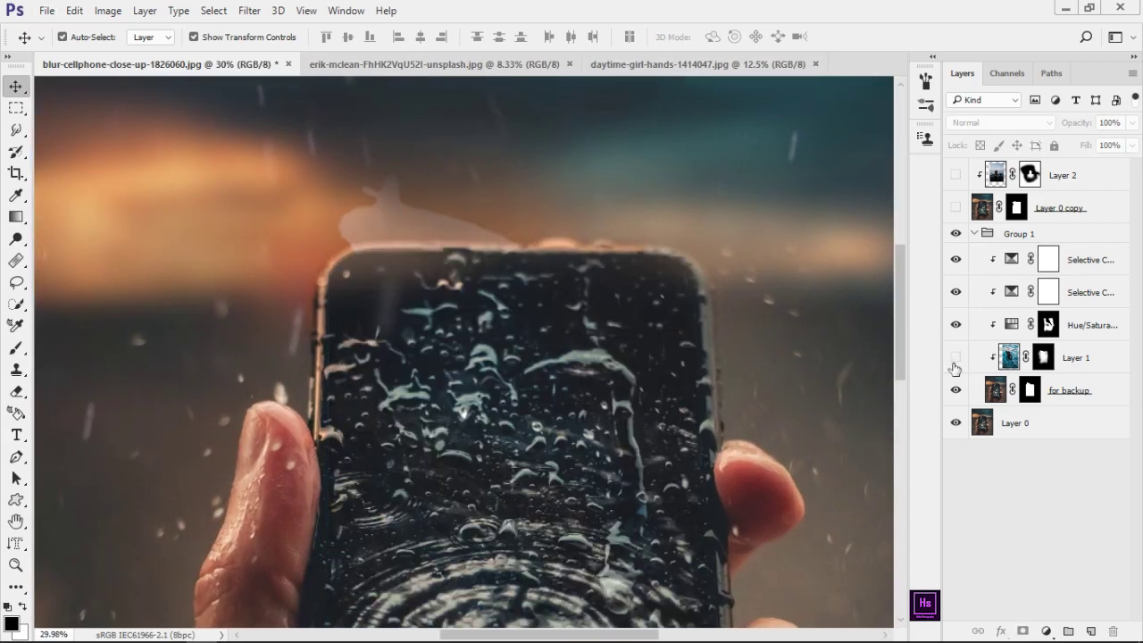
click(956, 390)
click(955, 390)
click(1030, 391)
scroll(418, 209, up, 5)
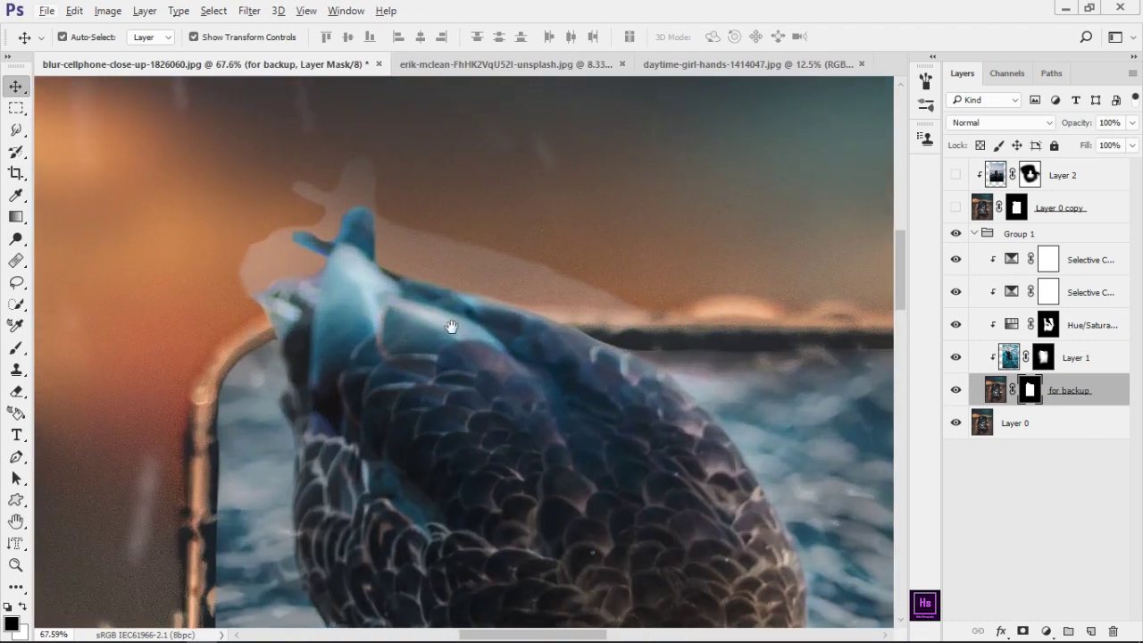
key(b)
- Paint black with a roughly 31 px brush to hide the halo along the horizon
scroll(492, 211, down, 5)
scroll(536, 295, up, 2)
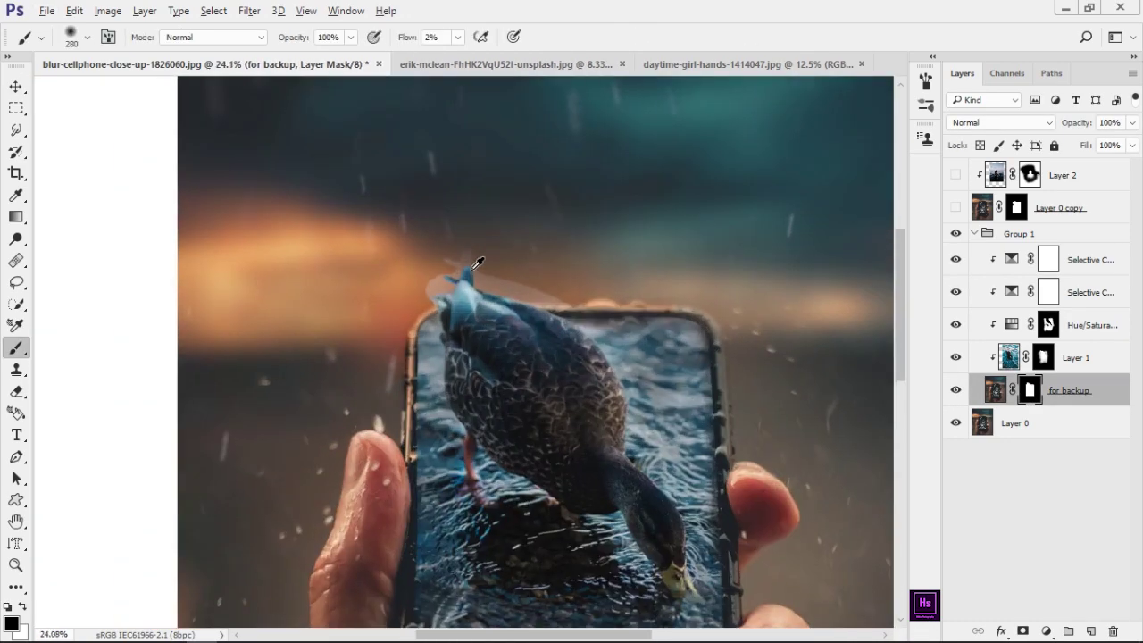
scroll(554, 309, up, 5)
scroll(554, 309, right, 5)
scroll(605, 324, right, 3)
drag(408, 38, 464, 38)
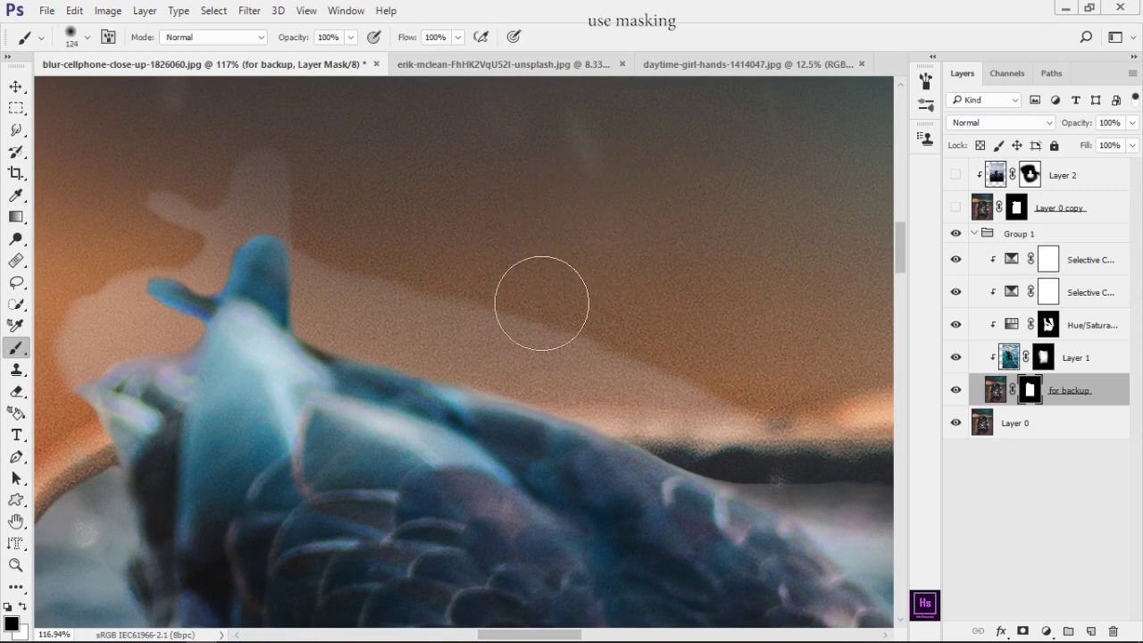
scroll(704, 388, right, 2)
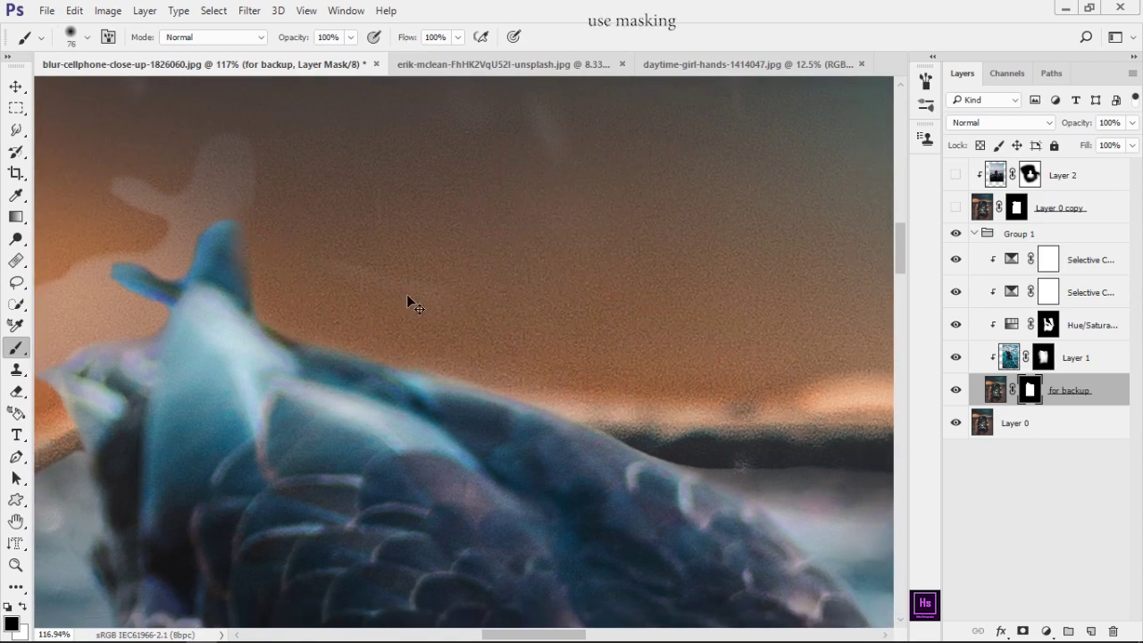
scroll(453, 341, up, 3)
scroll(357, 268, up, 3)
scroll(357, 268, left, 4)
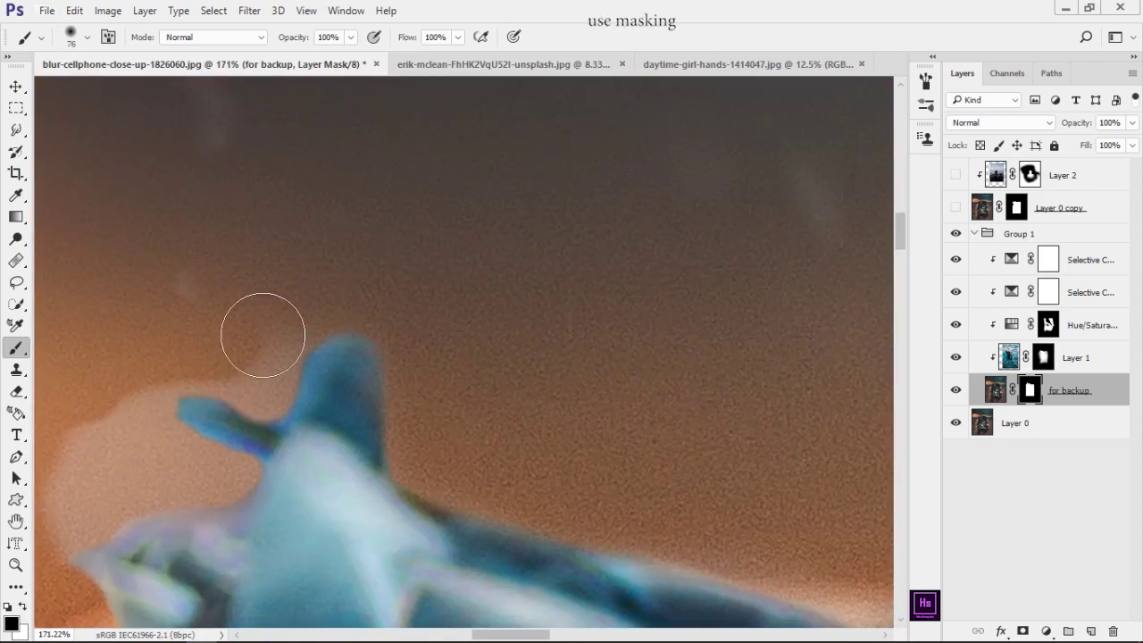
drag(104, 422, 358, 225)
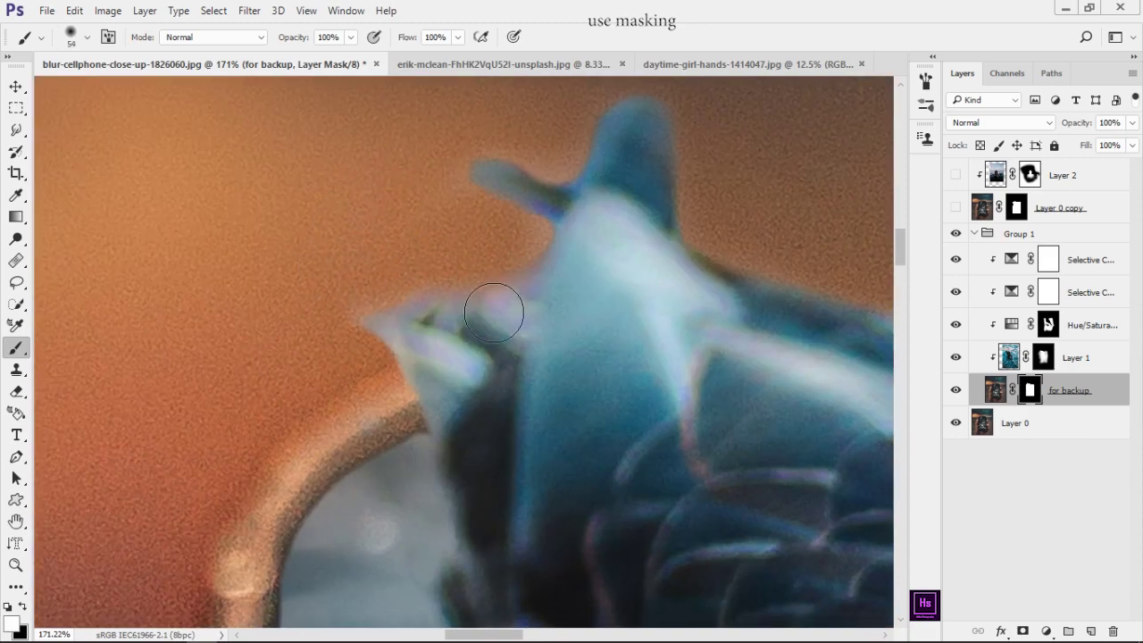
drag(494, 311, 123, 322)
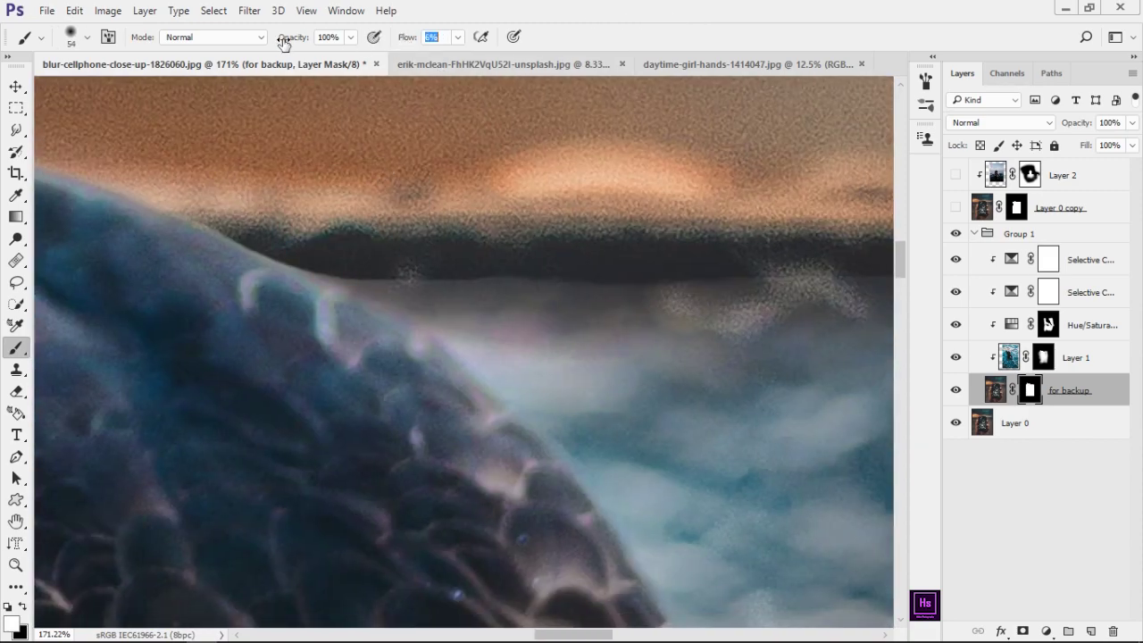
key(x)
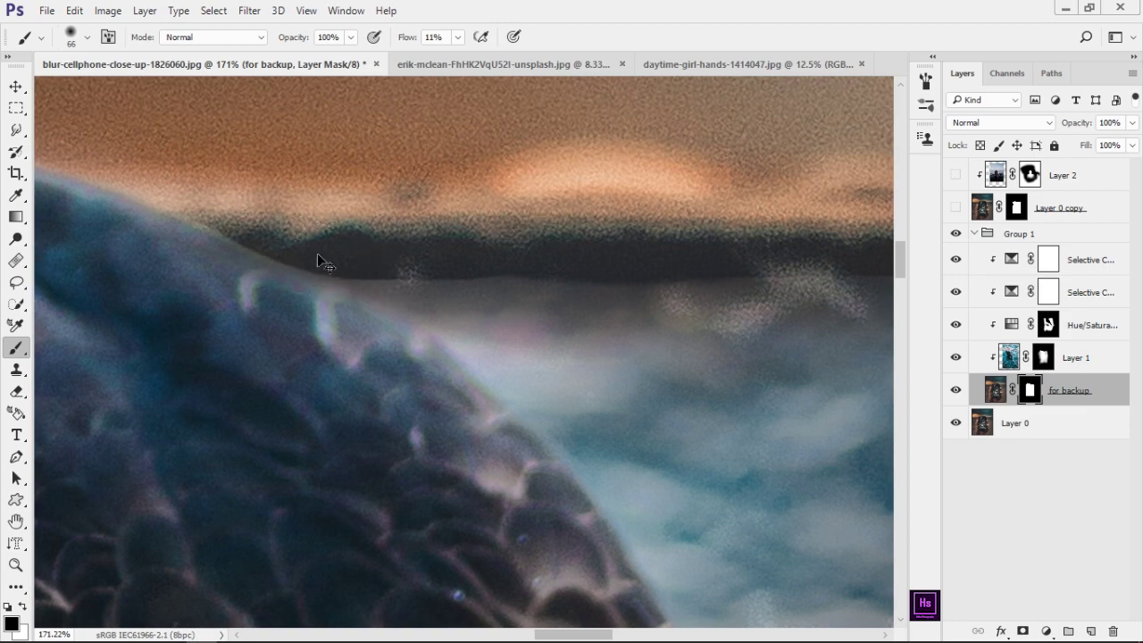
drag(319, 256, 250, 237)
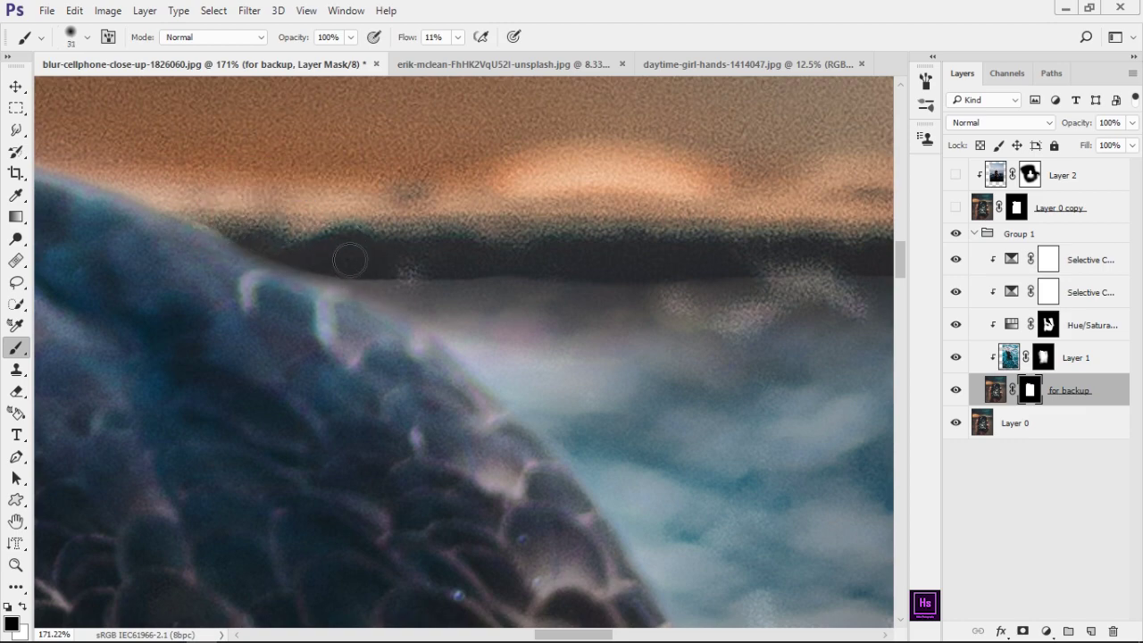
drag(349, 260, 405, 259)
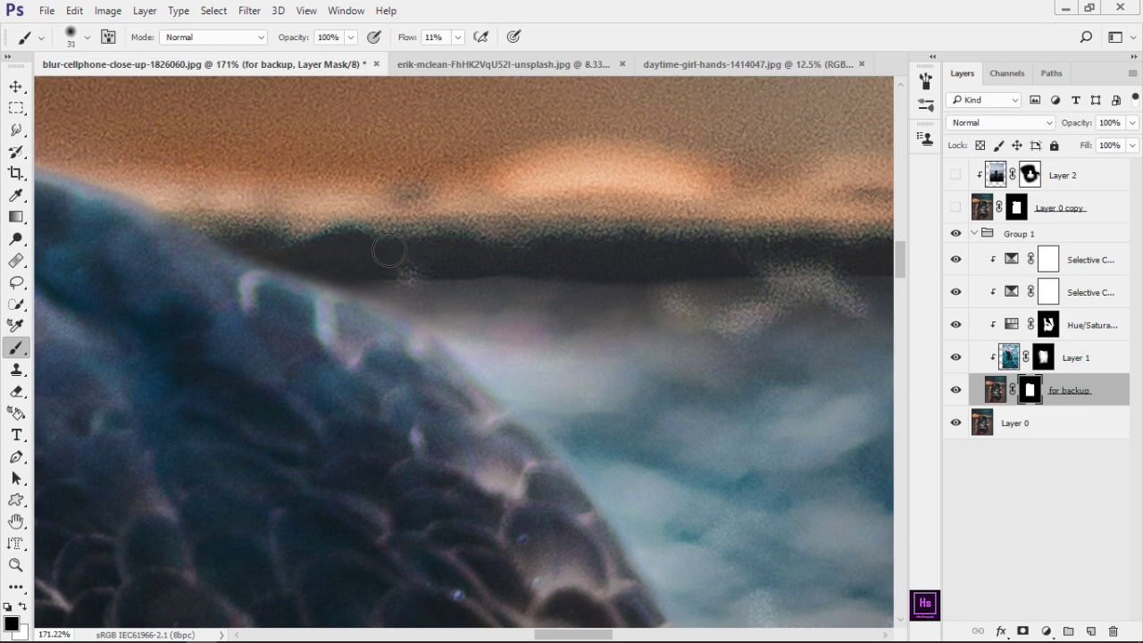
- Mask out the glow along the phone's edge on for backup's mask
scroll(389, 252, down, 5)
scroll(459, 491, up, 5)
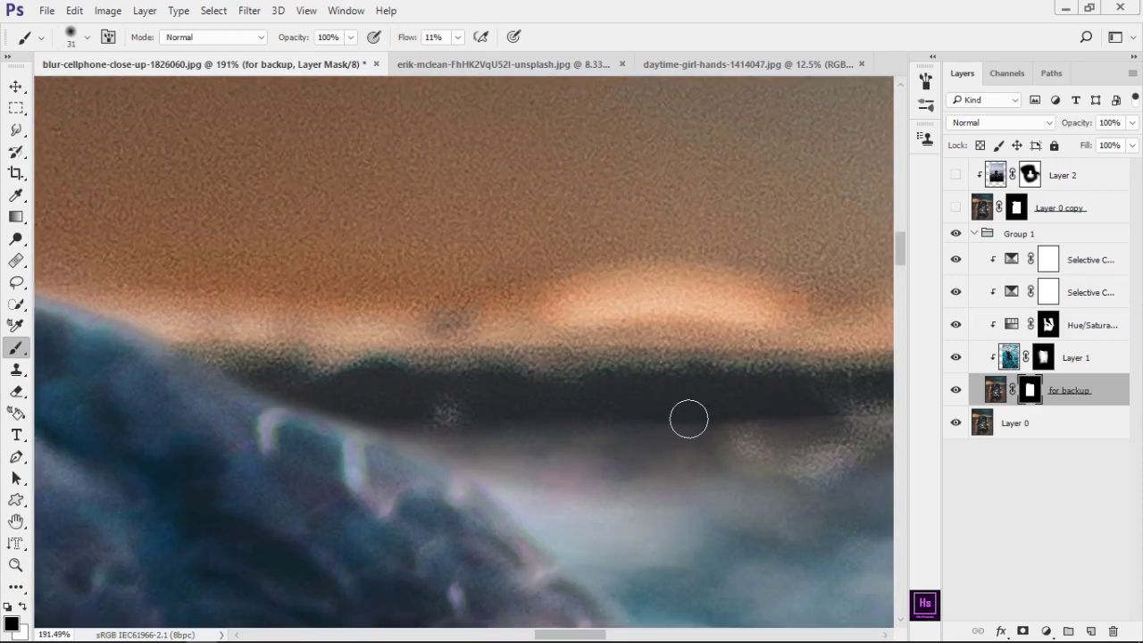
scroll(574, 391, right, 3)
scroll(365, 375, down, 2)
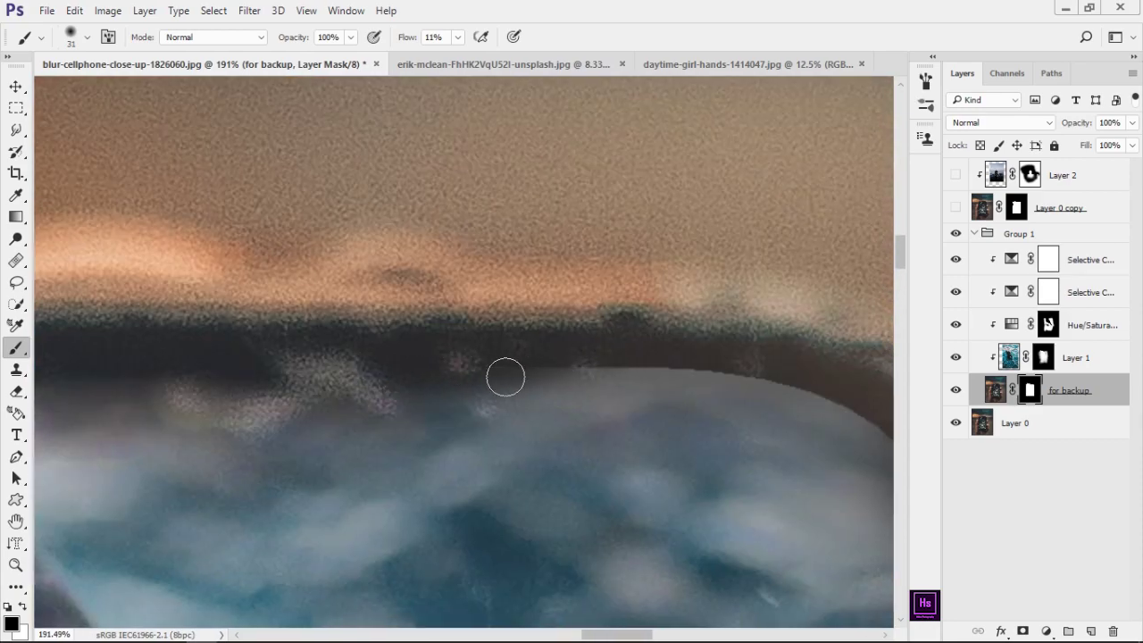
scroll(544, 344, down, 2)
scroll(672, 415, down, 2)
scroll(672, 415, down, 2)
scroll(656, 407, up, 5)
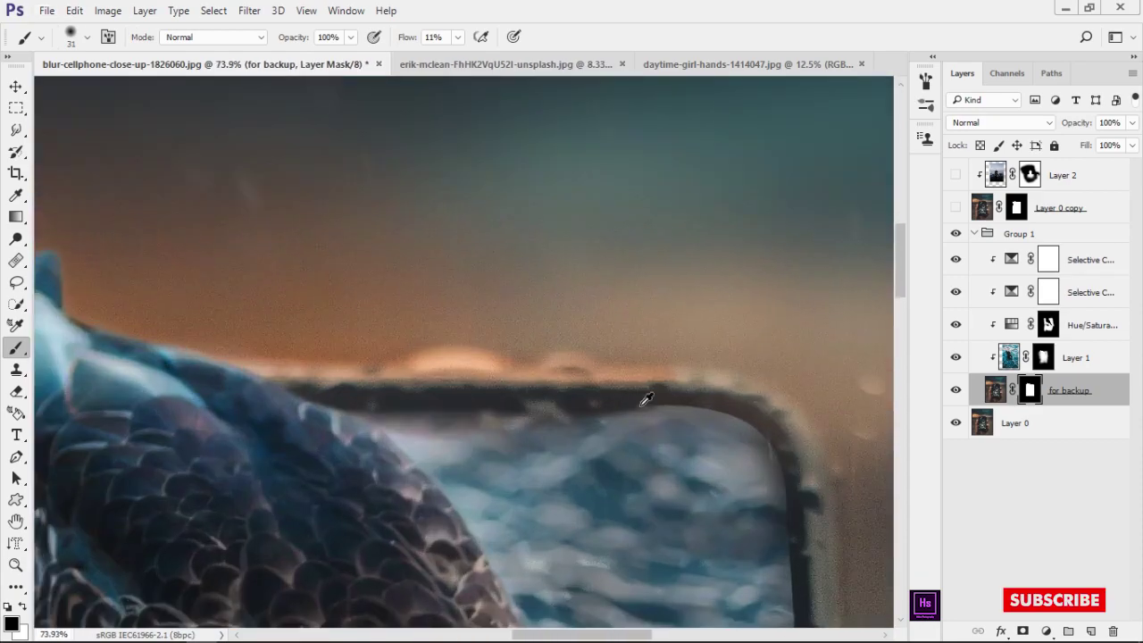
scroll(709, 401, down, 3)
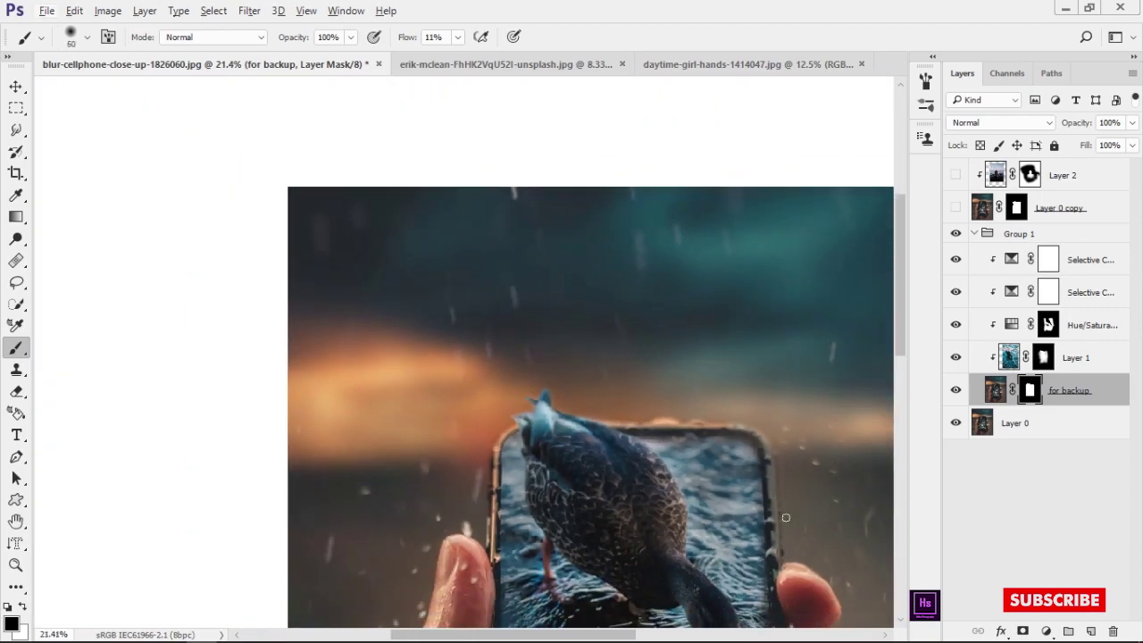
scroll(784, 518, down, 2)
scroll(391, 317, up, 1)
scroll(390, 317, up, 2)
scroll(469, 421, up, 2)
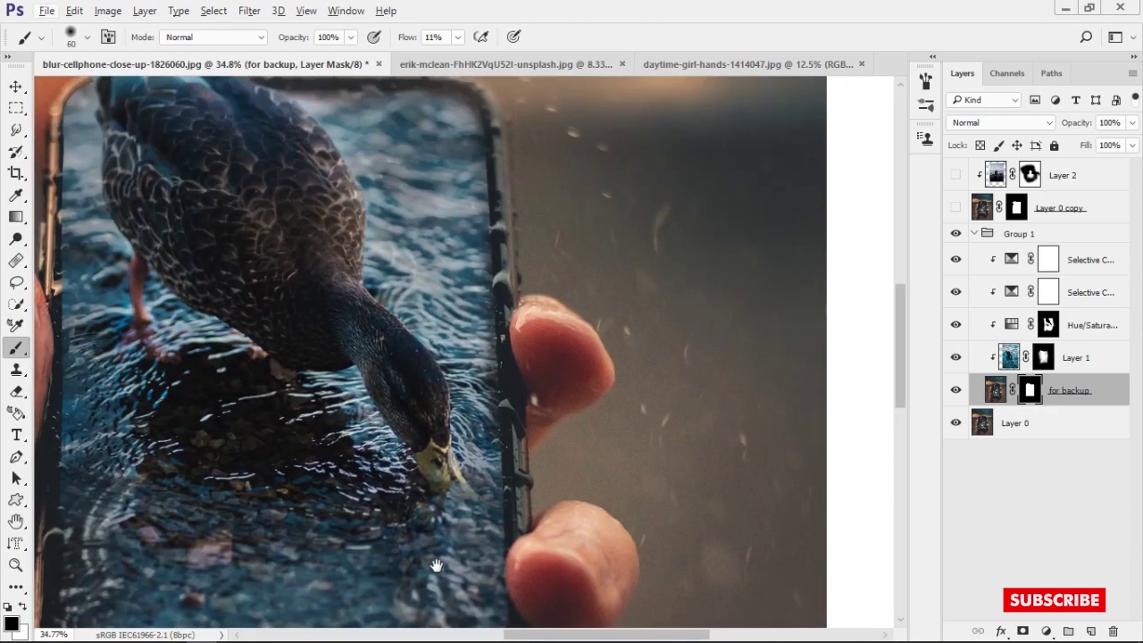
drag(470, 532, 474, 556)
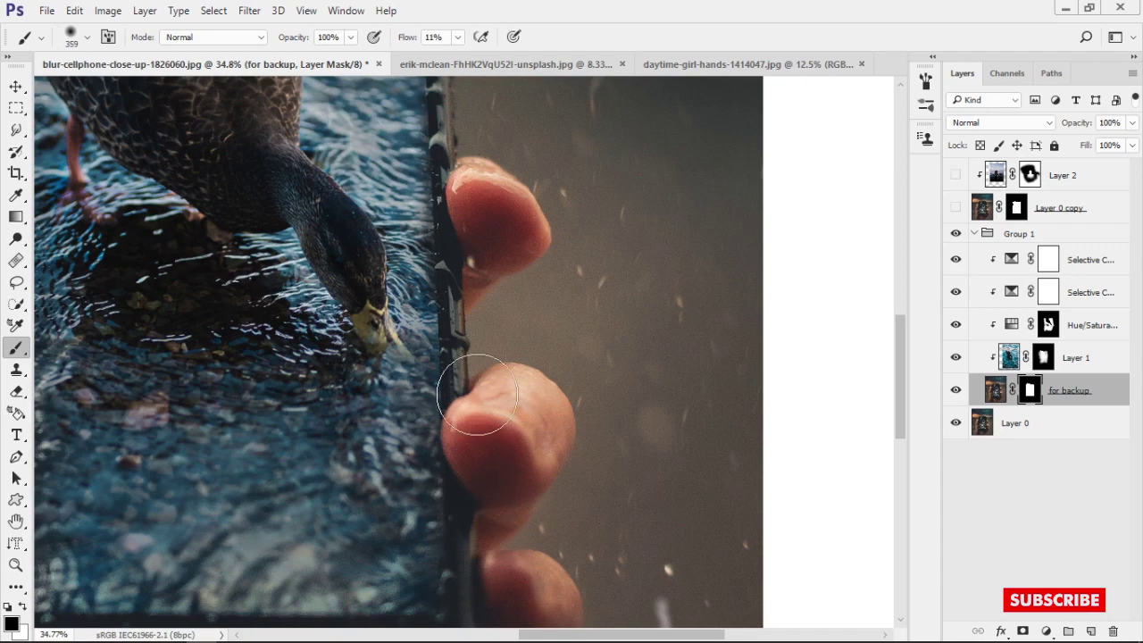
- Mask the phone edge beside the fingers using a brush of about 273 px
drag(476, 396, 460, 331)
drag(480, 480, 481, 488)
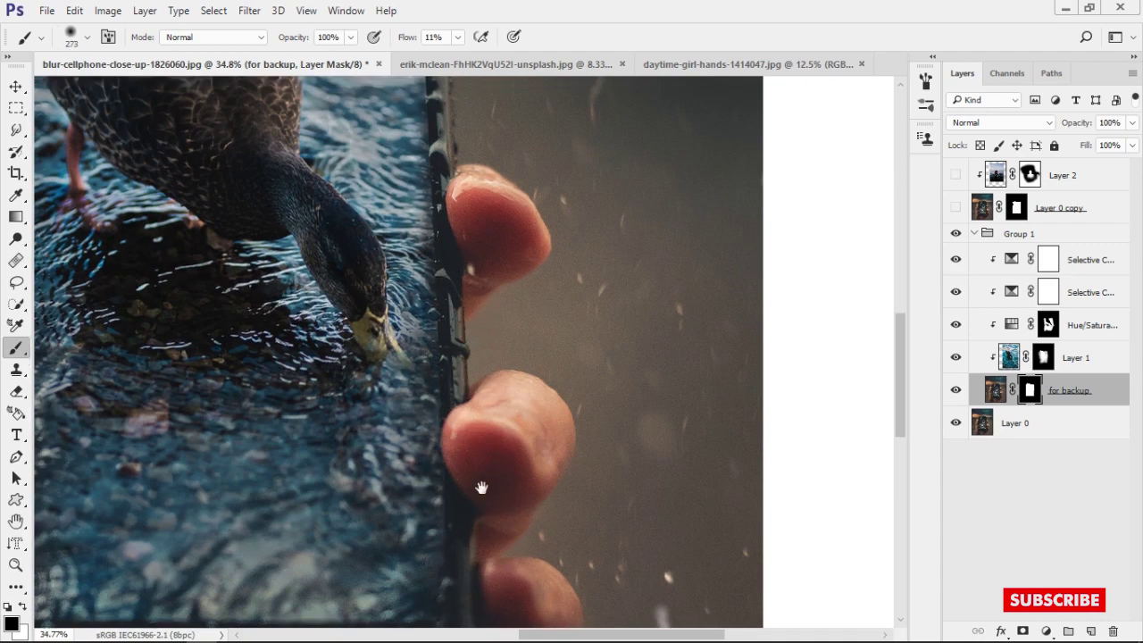
scroll(455, 358, up, 2)
scroll(477, 498, up, 2)
scroll(511, 527, down, 3)
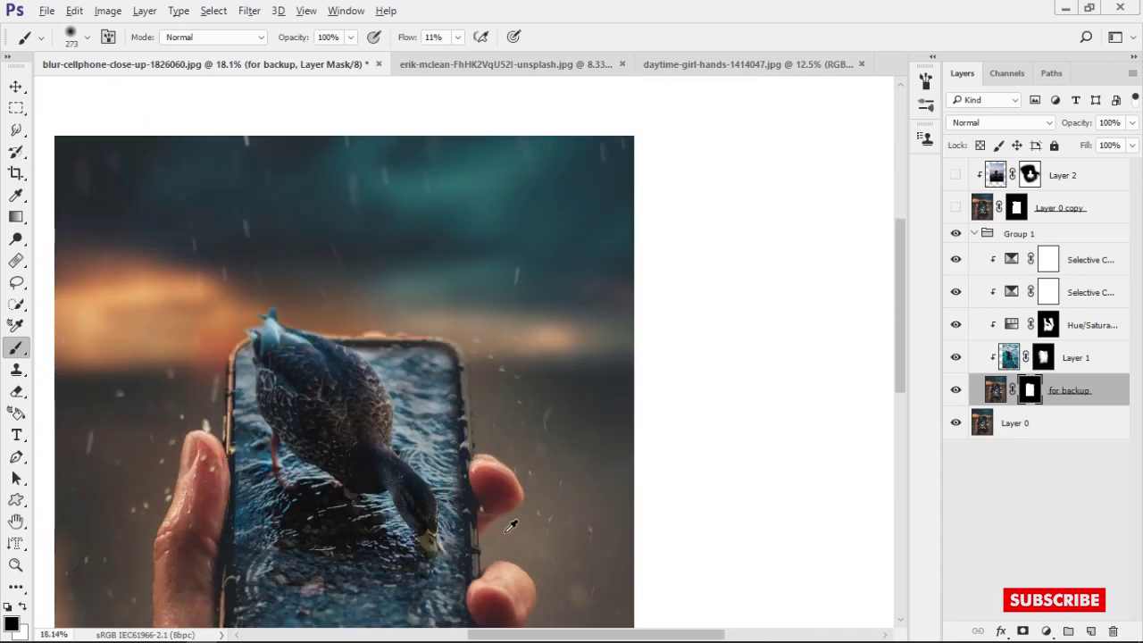
scroll(511, 527, down, 2)
scroll(348, 480, up, 3)
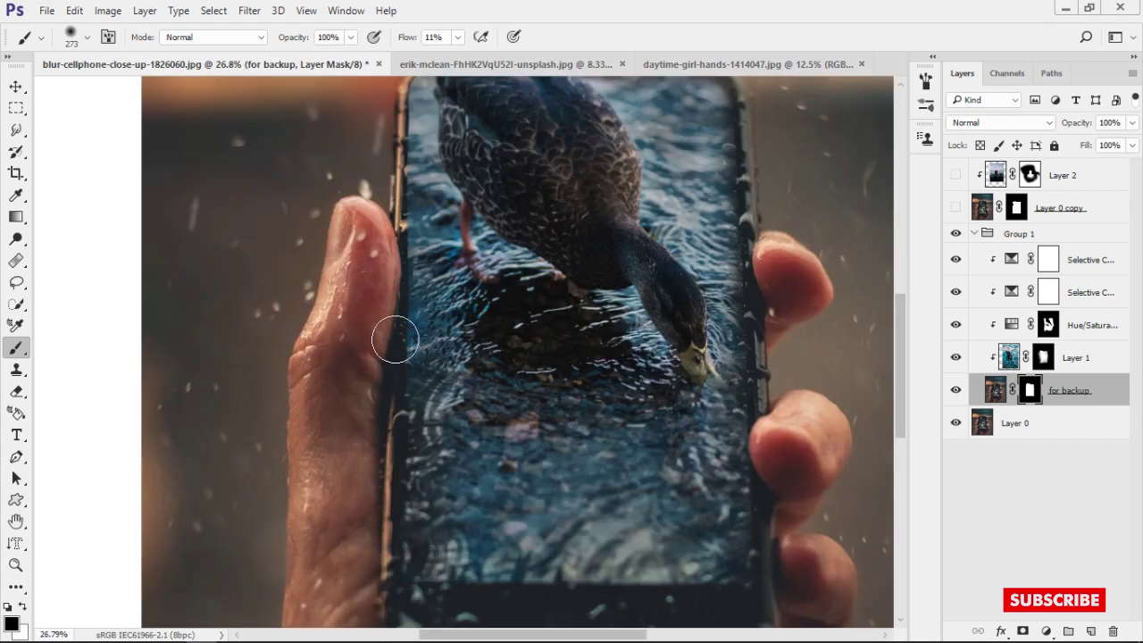
scroll(403, 143, down, 2)
scroll(393, 402, down, 2)
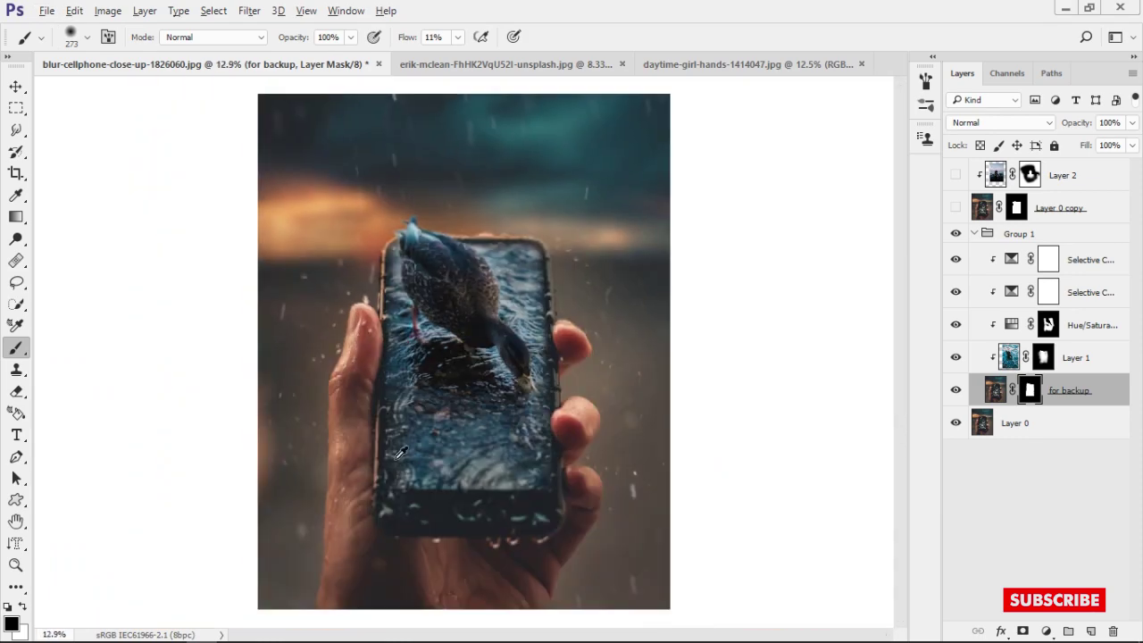
scroll(397, 485, down, 1)
scroll(396, 485, down, 2)
scroll(420, 469, up, 1)
scroll(411, 460, up, 2)
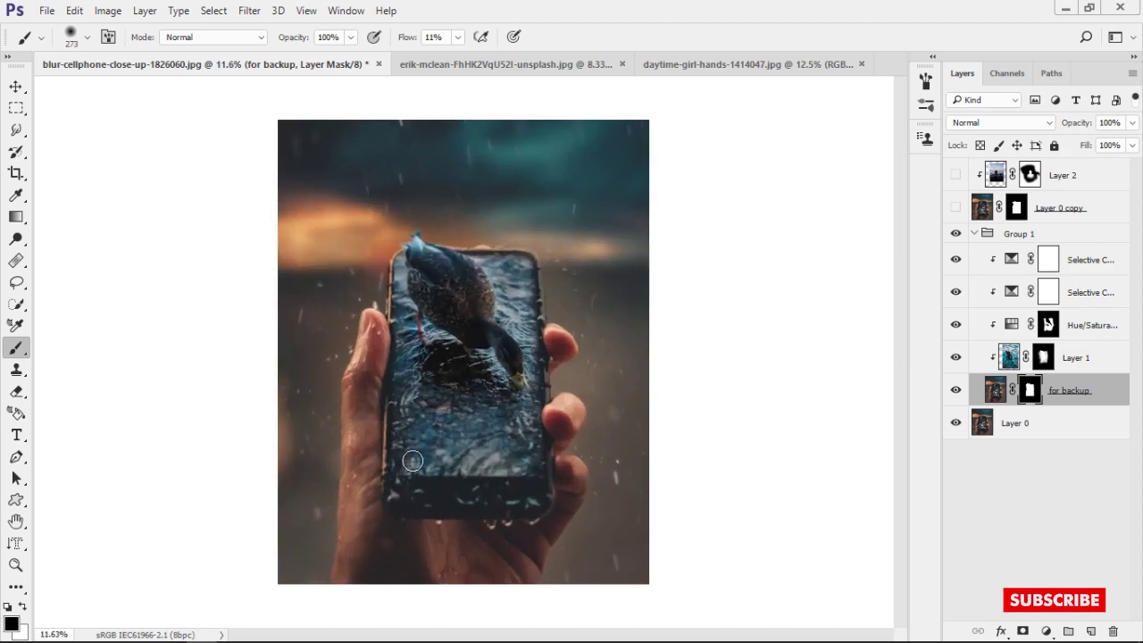
- Delete the unused Layer 2, hide the rain-ripple Layer 0 copy and collapse Group 1
click(1063, 207)
drag(956, 175, 956, 207)
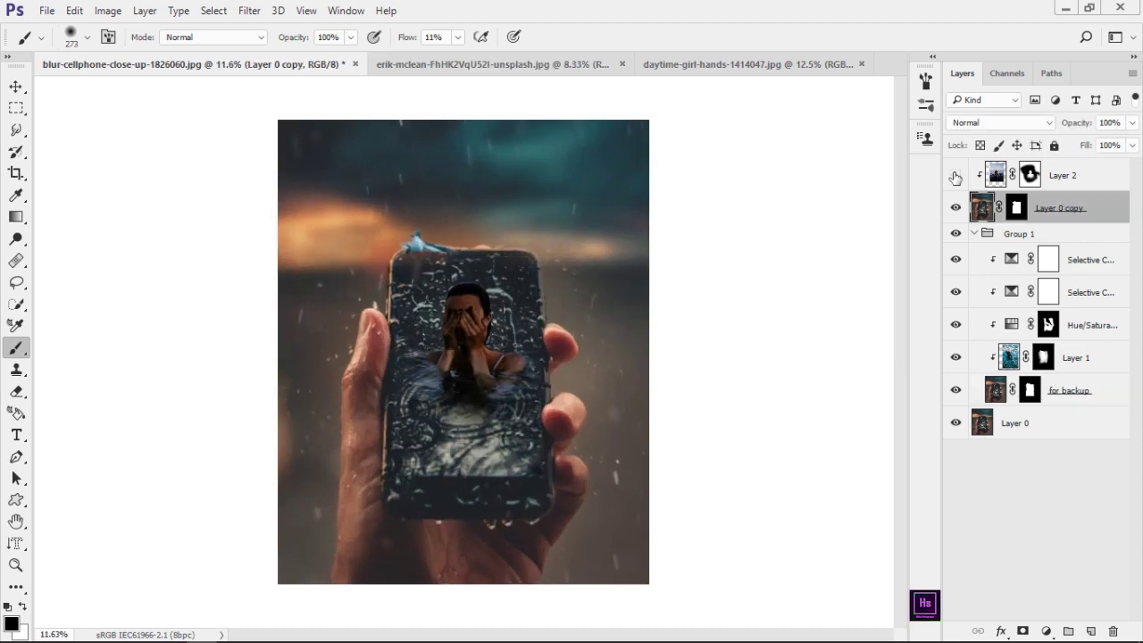
click(956, 175)
mouse_move(1128, 175)
mouse_down()
mouse_move(1135, 598)
mouse_move(1113, 631)
mouse_up()
click(955, 176)
click(1019, 201)
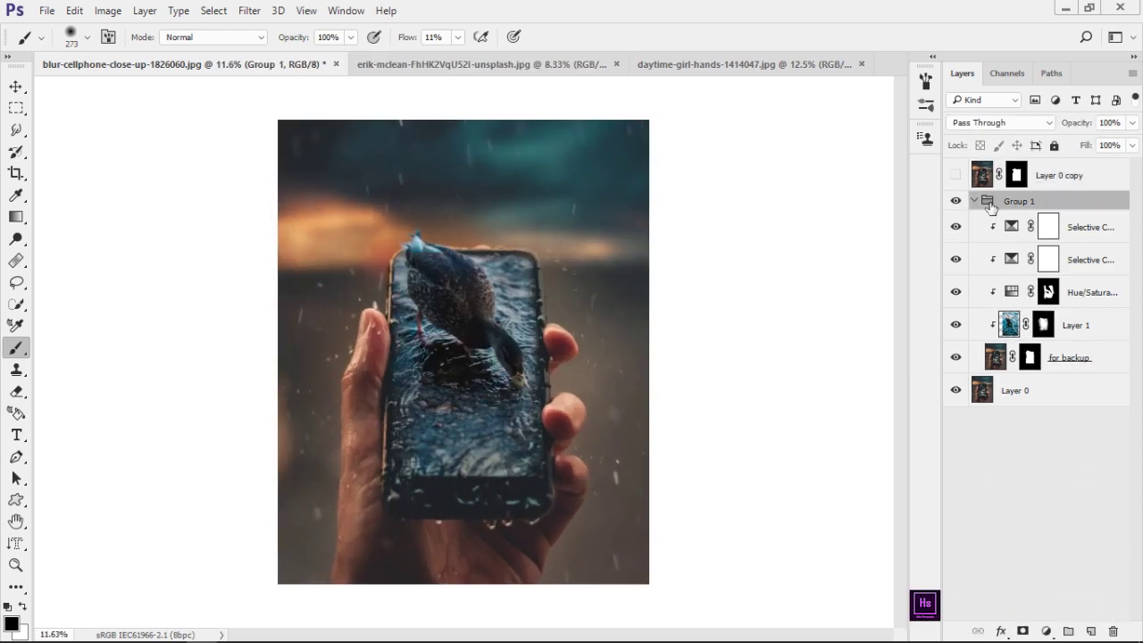
click(974, 201)
- Select Layer 0 and compare the image with Group 1 hidden and shown
click(1046, 632)
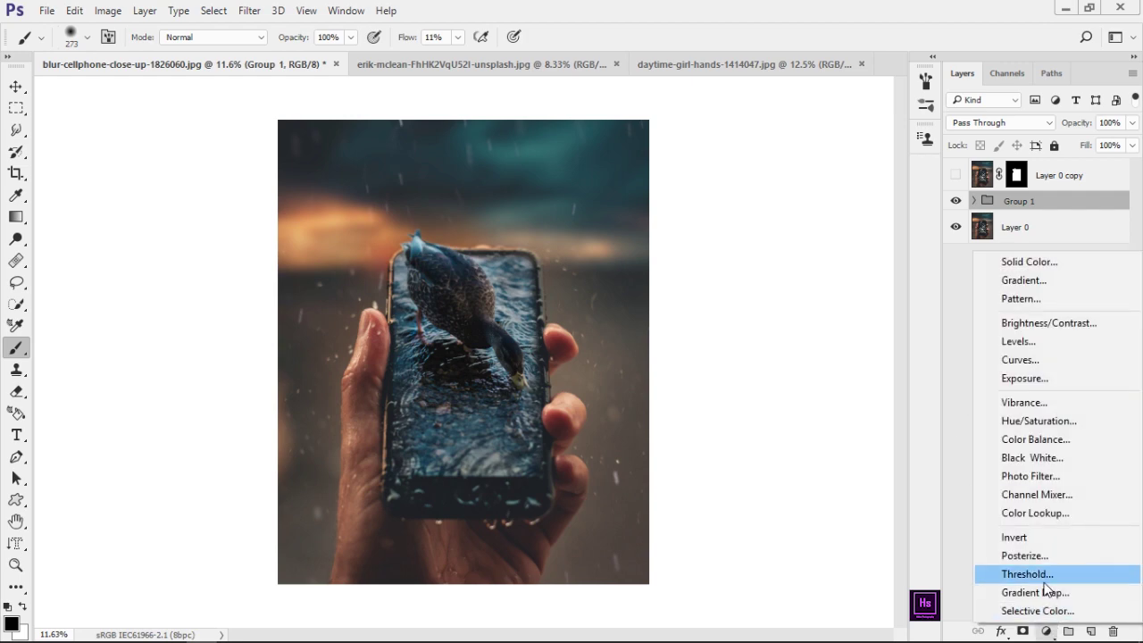
key(Escape)
click(994, 230)
click(956, 201)
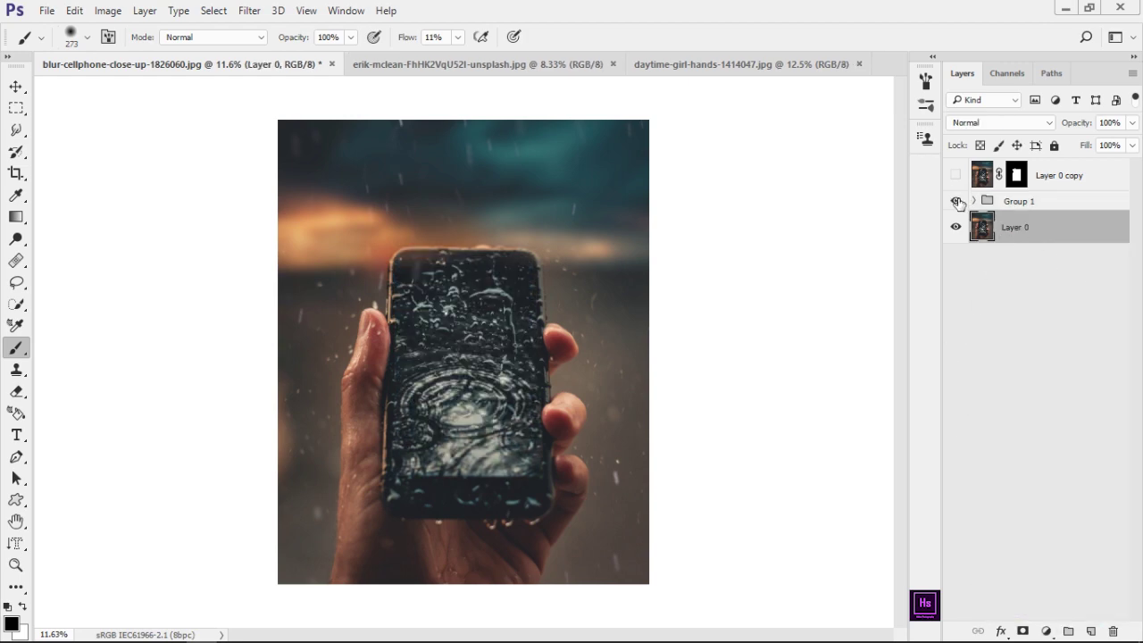
click(1047, 631)
- Add a Color Balance adjustment above Layer 0 with midtones shifted slightly toward yellow
click(1028, 441)
drag(536, 98, 764, 97)
click(742, 191)
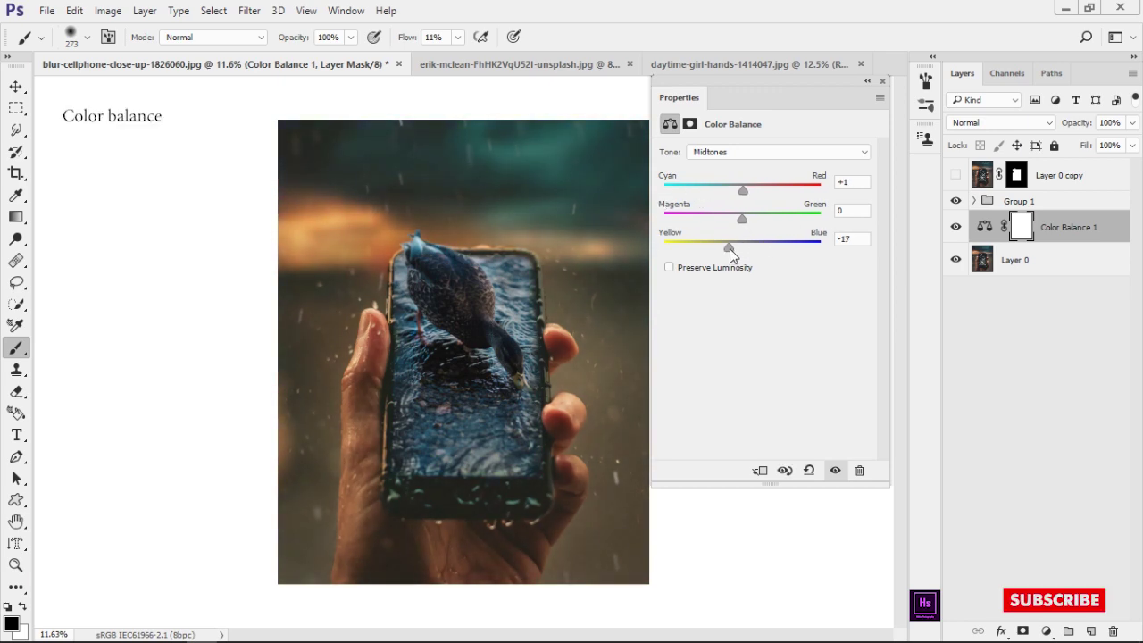
click(740, 151)
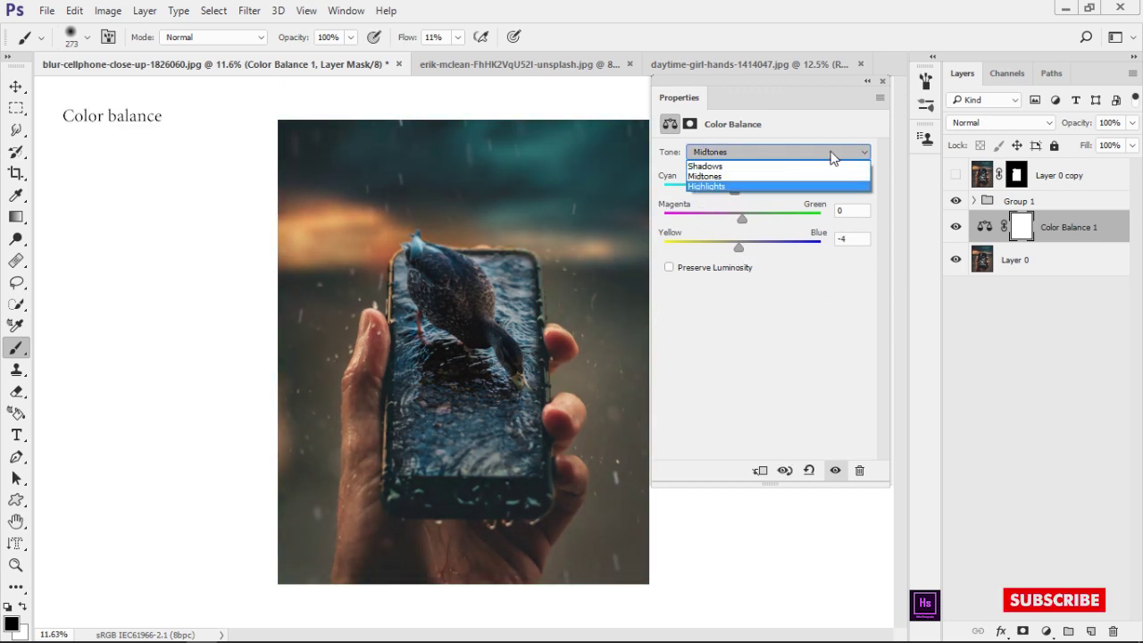
click(832, 157)
click(867, 80)
- Add a Selective Color adjustment that boosts cyan, magenta and yellow in the Cyans
click(1047, 631)
click(1021, 617)
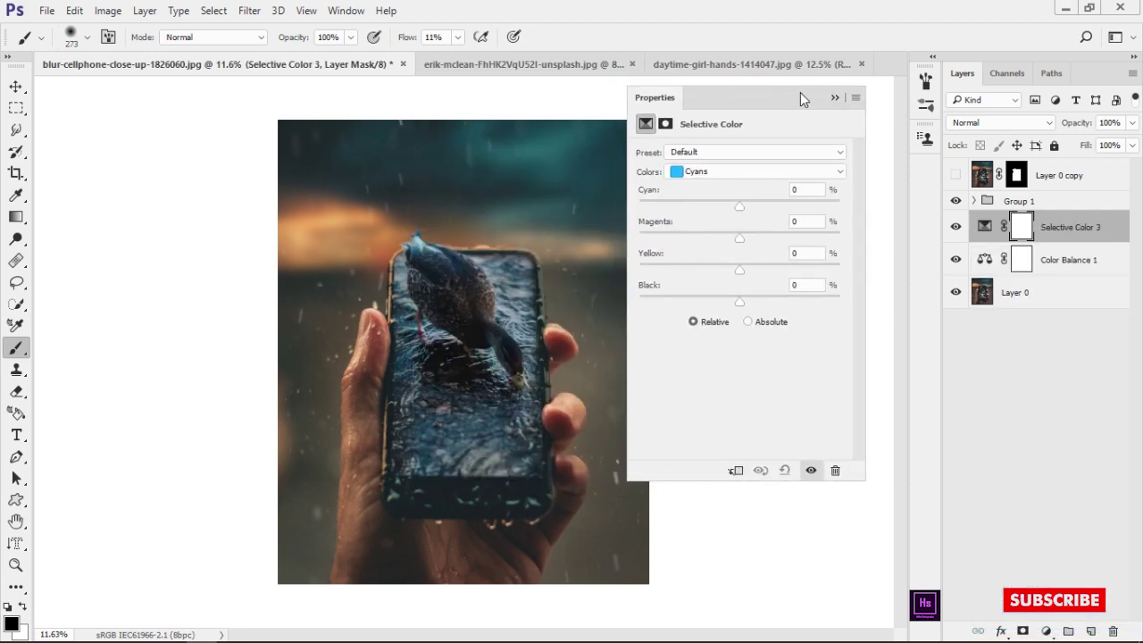
drag(801, 92, 848, 95)
click(804, 172)
click(804, 224)
mouse_move(787, 208)
mouse_down()
mouse_move(661, 210)
mouse_move(811, 206)
mouse_move(837, 239)
mouse_up()
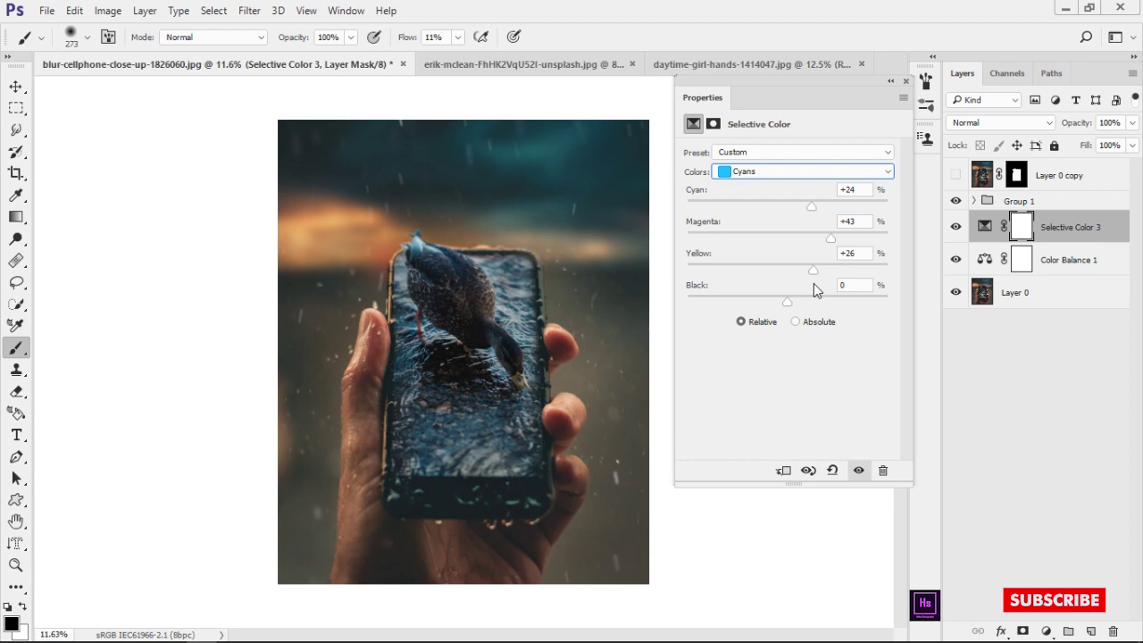
- In the Yellows, pull out cyan, adjust magenta and yellow, and reduce black
click(804, 171)
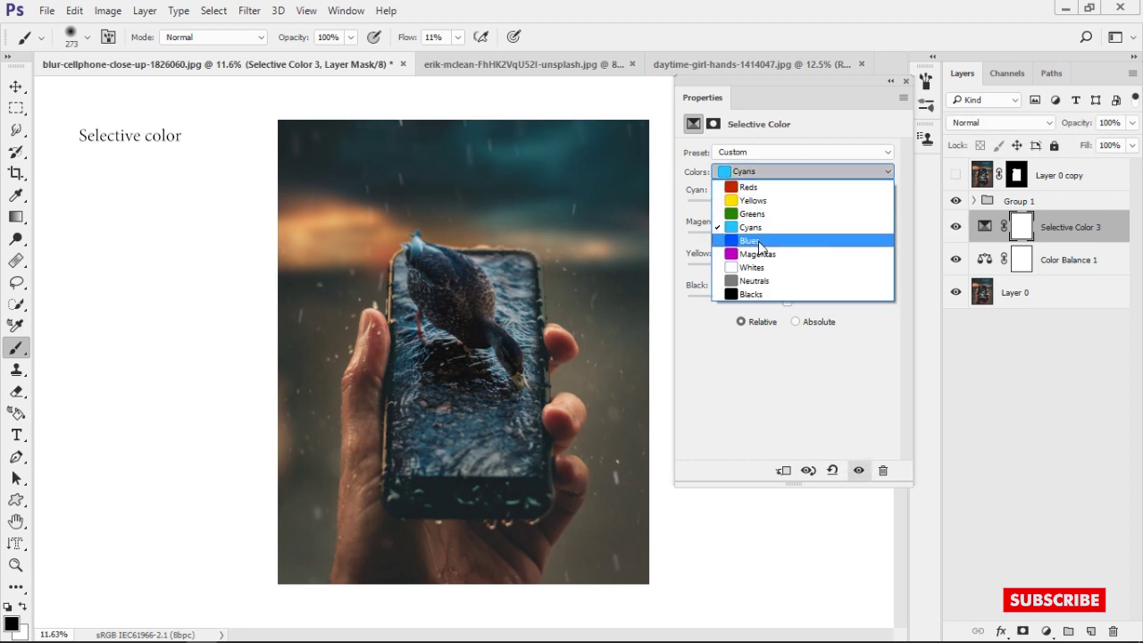
click(745, 201)
drag(850, 206, 738, 206)
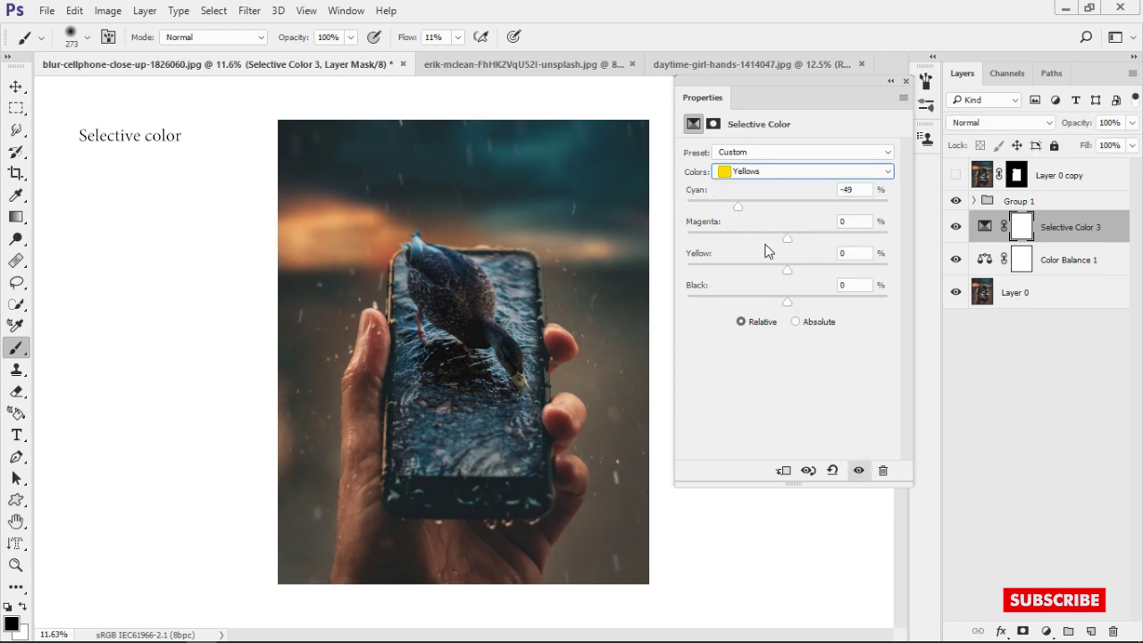
drag(787, 238, 818, 239)
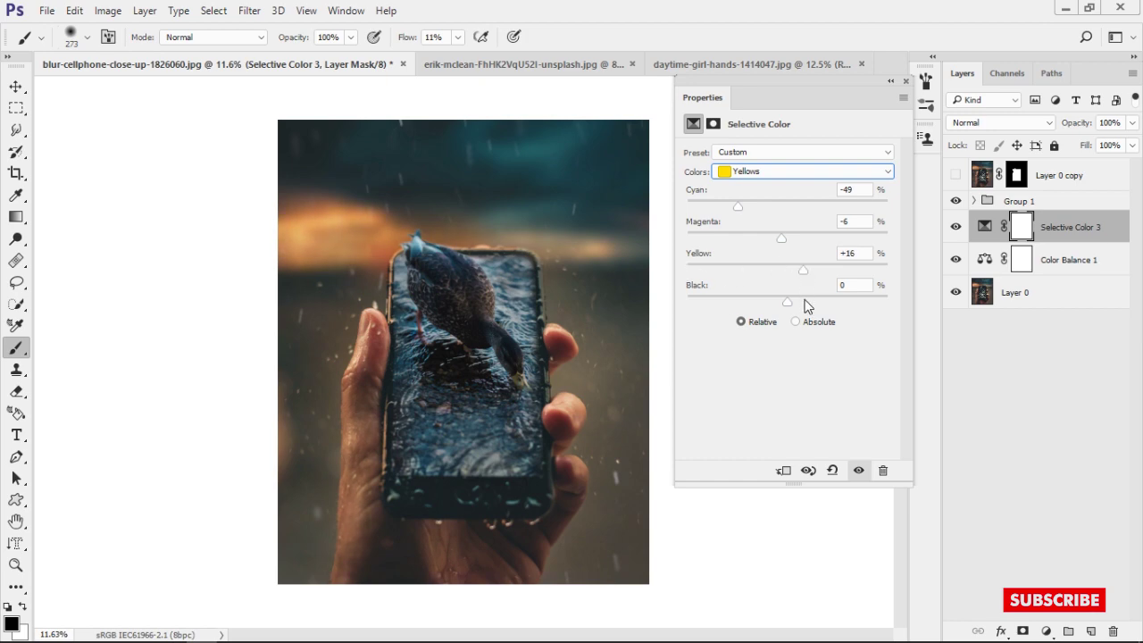
drag(787, 302, 774, 303)
- Set Blacks' Black to +11, check Whites, then close the Properties panel
click(777, 178)
click(798, 297)
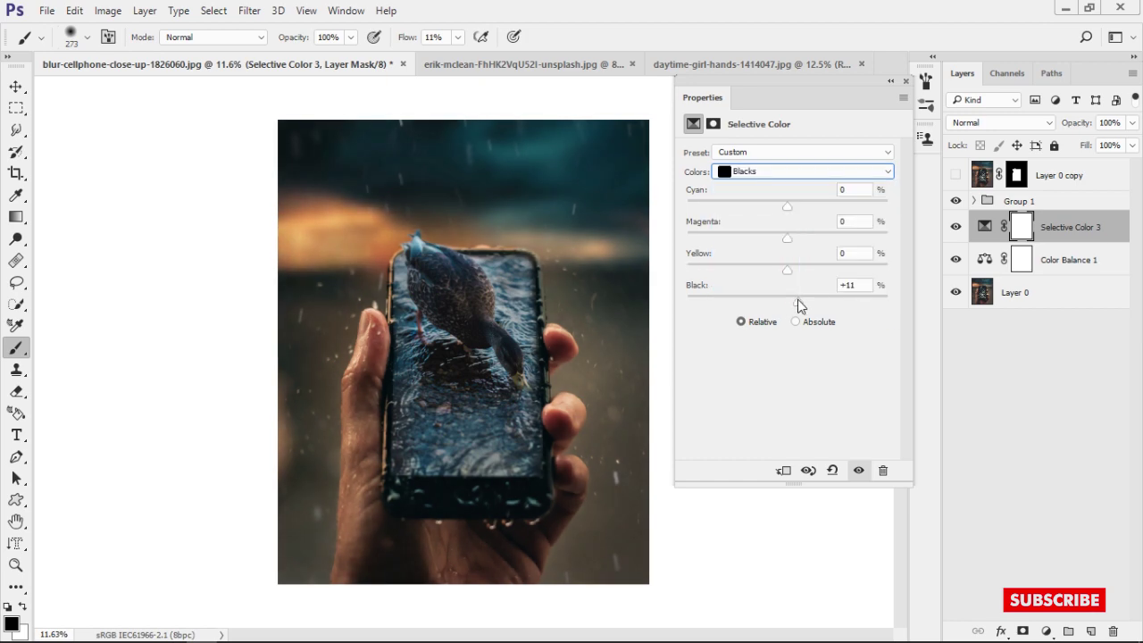
click(858, 470)
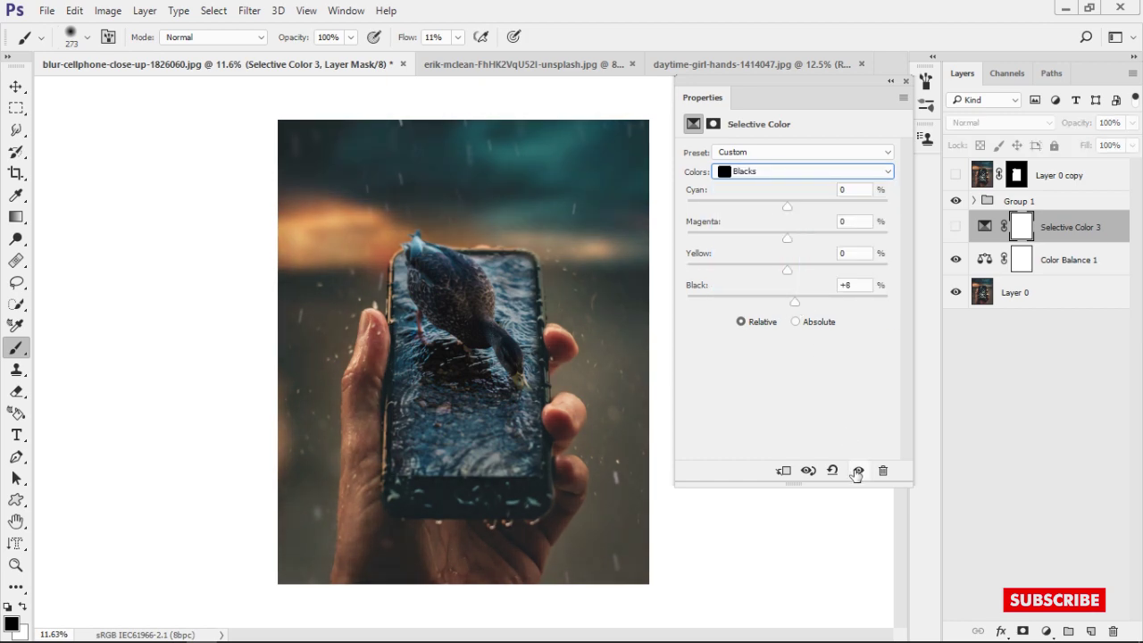
click(749, 174)
click(788, 270)
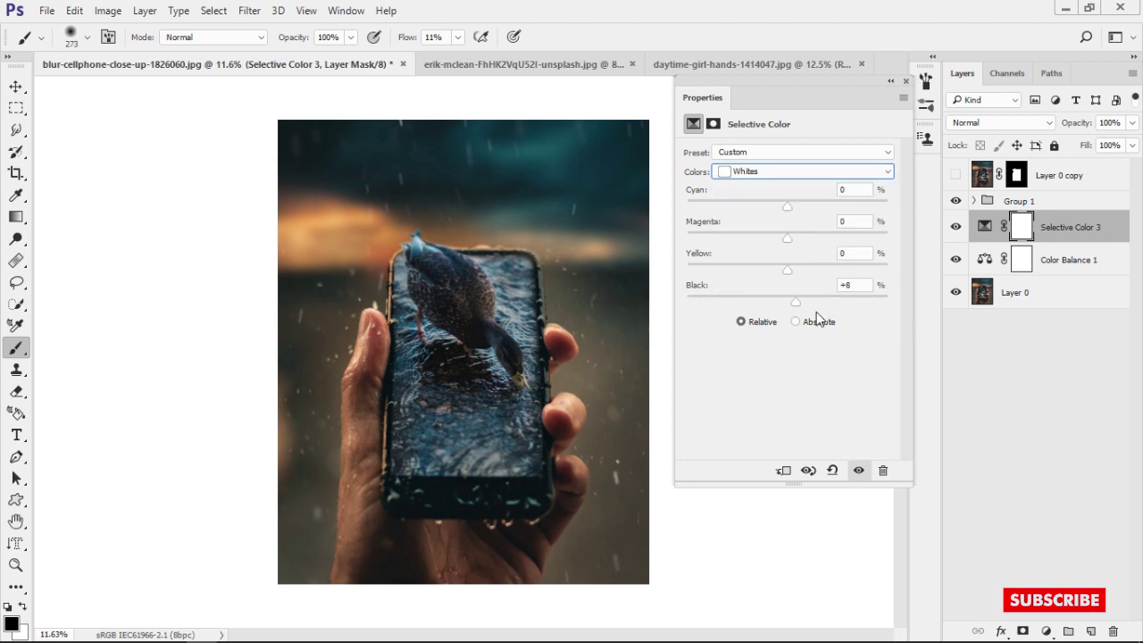
click(905, 81)
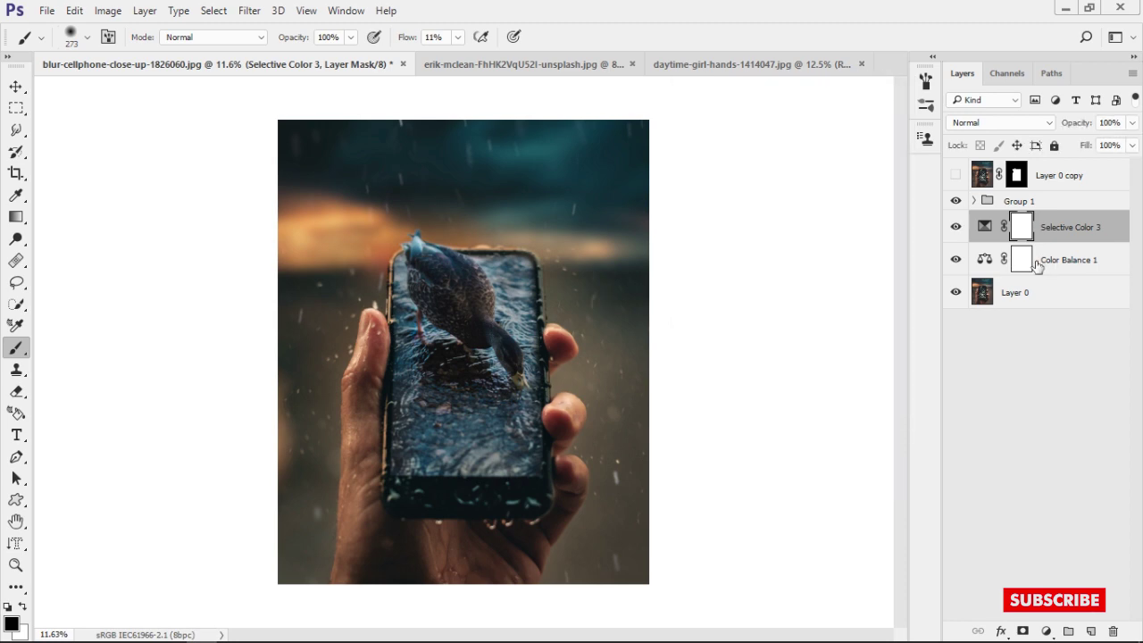
- Review Group 1's layers, then run Camera Raw Filter on the stamped Layer 2
click(955, 201)
scroll(429, 259, up, 4)
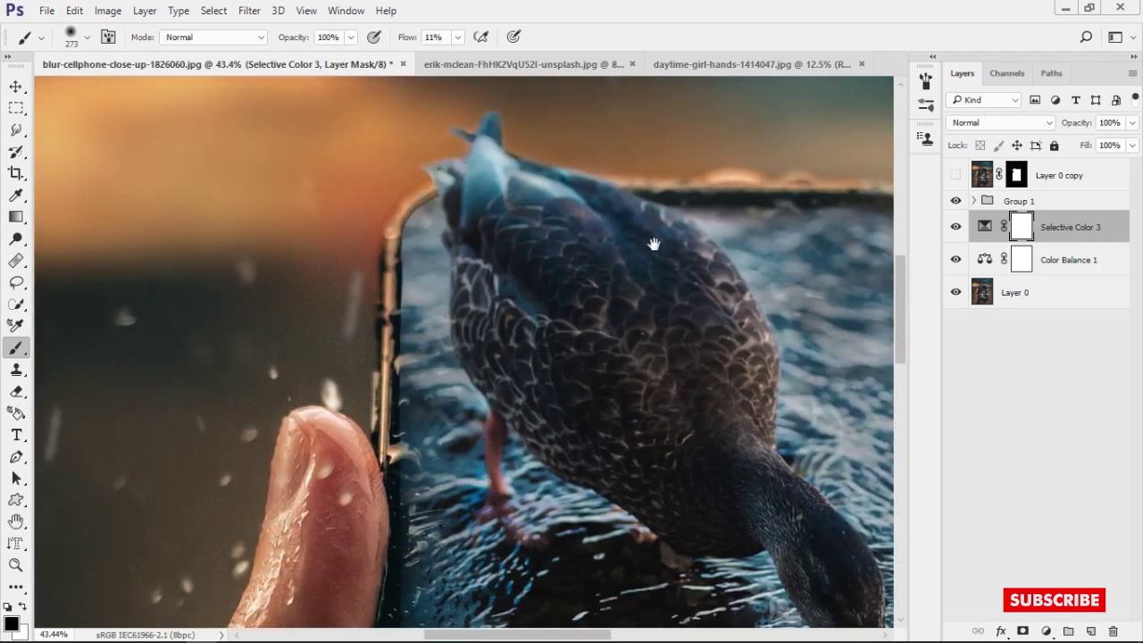
scroll(581, 268, down, 2)
scroll(524, 313, down, 2)
scroll(518, 357, down, 2)
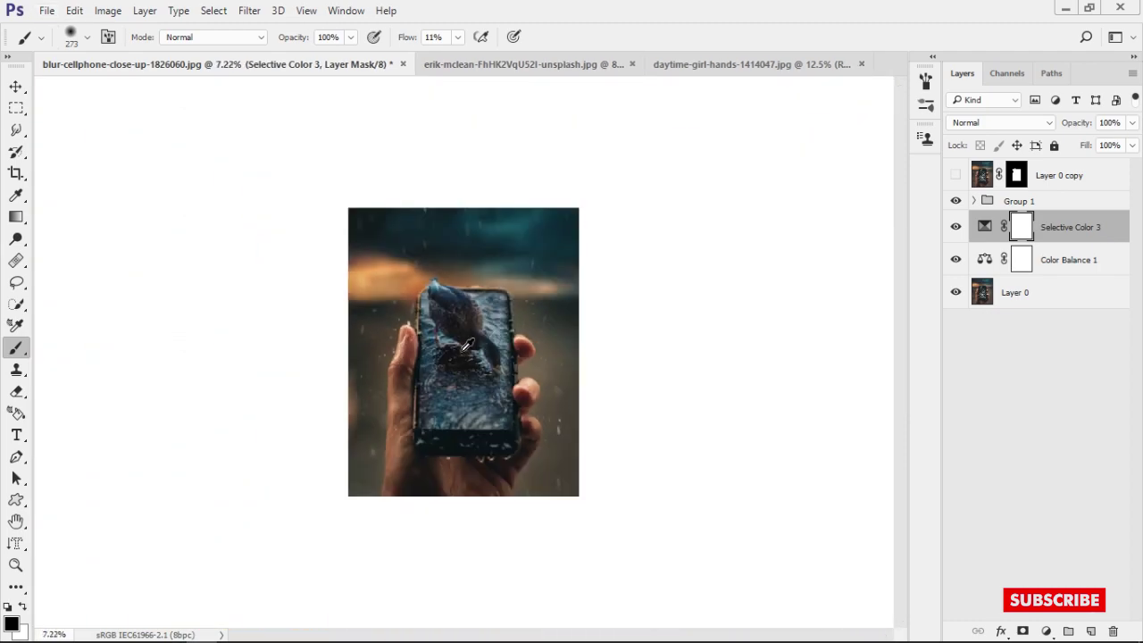
scroll(518, 358, up, 2)
click(973, 201)
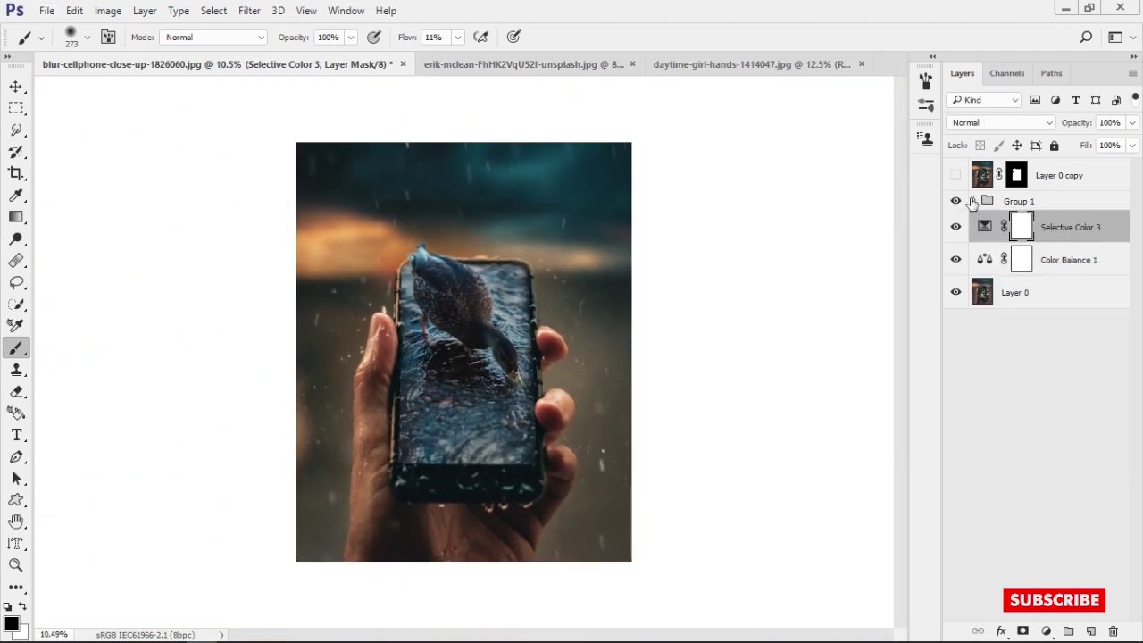
click(982, 201)
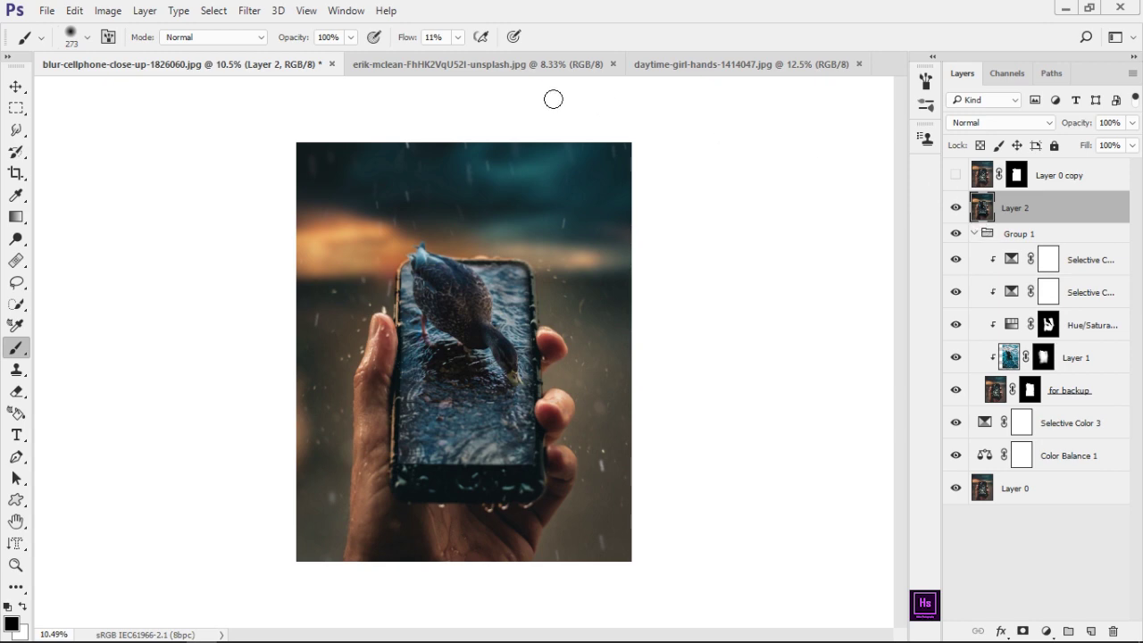
click(217, 11)
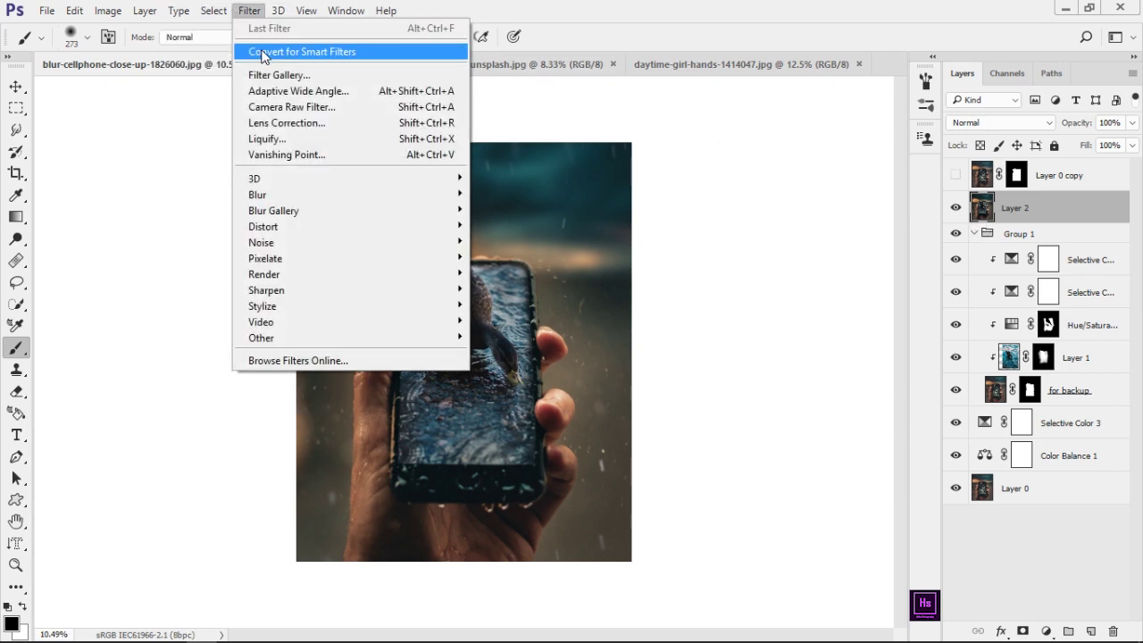
click(291, 107)
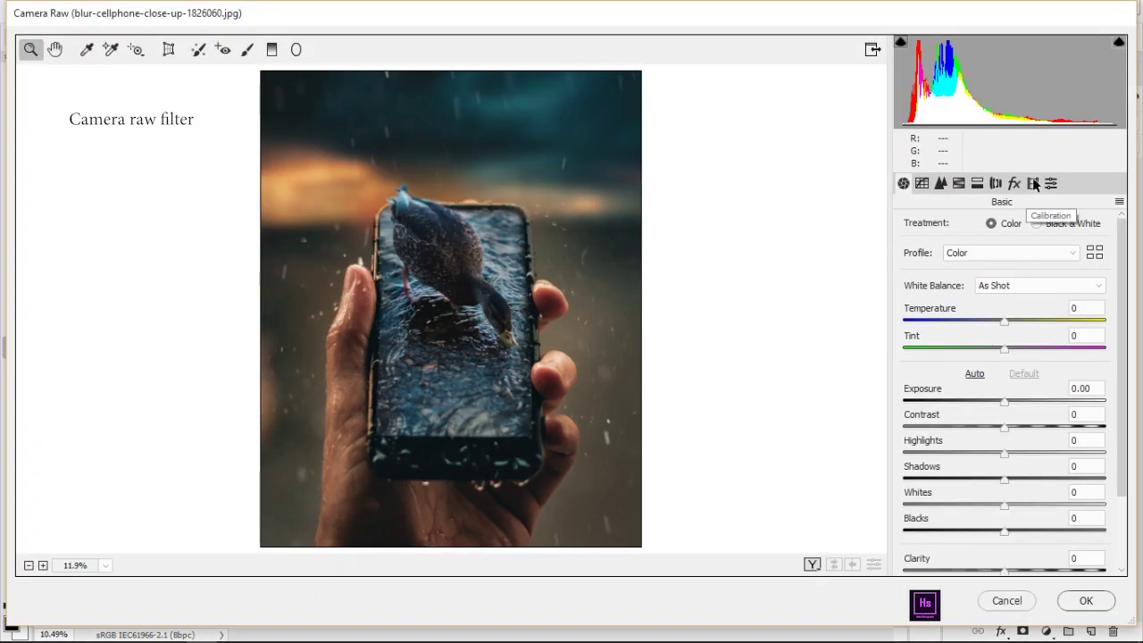
- In Calibration, set Blue Primary hue to -23 and saturation to +47
click(1033, 183)
mouse_move(1010, 525)
mouse_down()
mouse_move(1100, 524)
mouse_move(1065, 545)
mouse_move(1057, 526)
mouse_move(987, 498)
mouse_up()
mouse_move(1011, 447)
mouse_down()
mouse_move(1064, 447)
mouse_move(1008, 456)
mouse_move(1004, 422)
mouse_up()
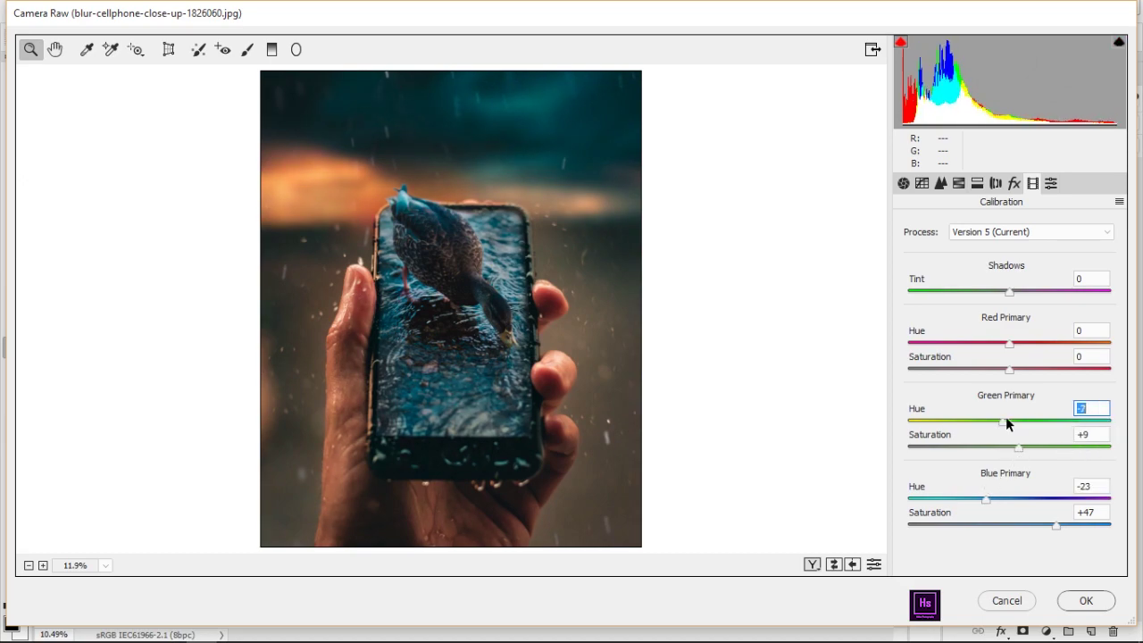
- In HSL Saturation, raise Yellows to +55 and Blues to +50
click(1013, 183)
click(958, 184)
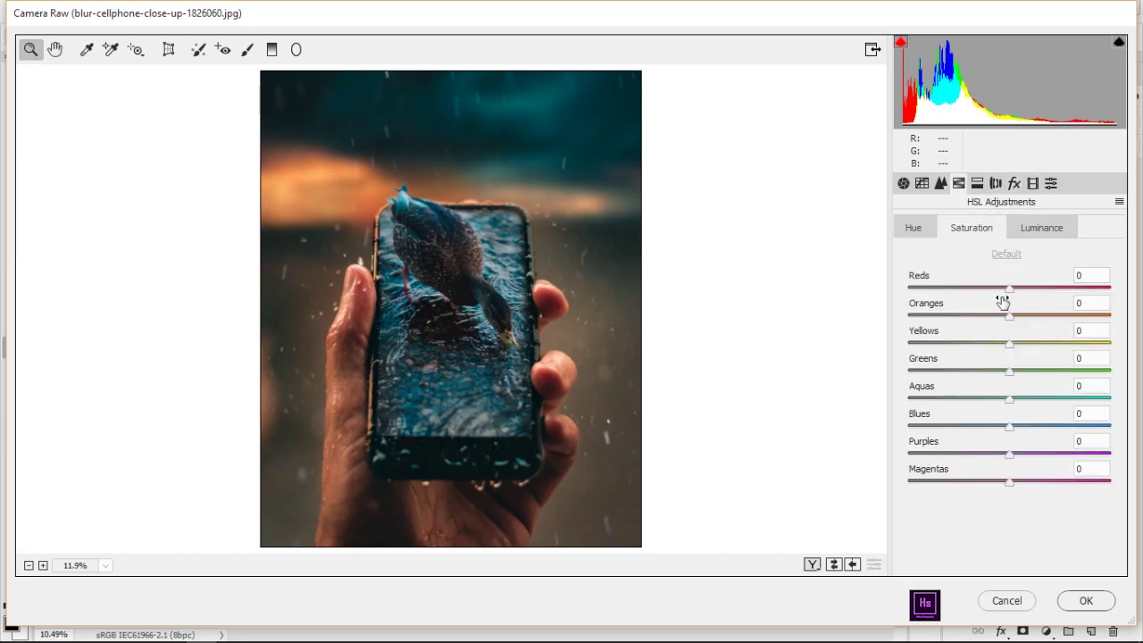
mouse_move(1009, 343)
mouse_down()
mouse_move(919, 352)
mouse_move(1069, 359)
mouse_move(1041, 349)
mouse_up()
click(914, 228)
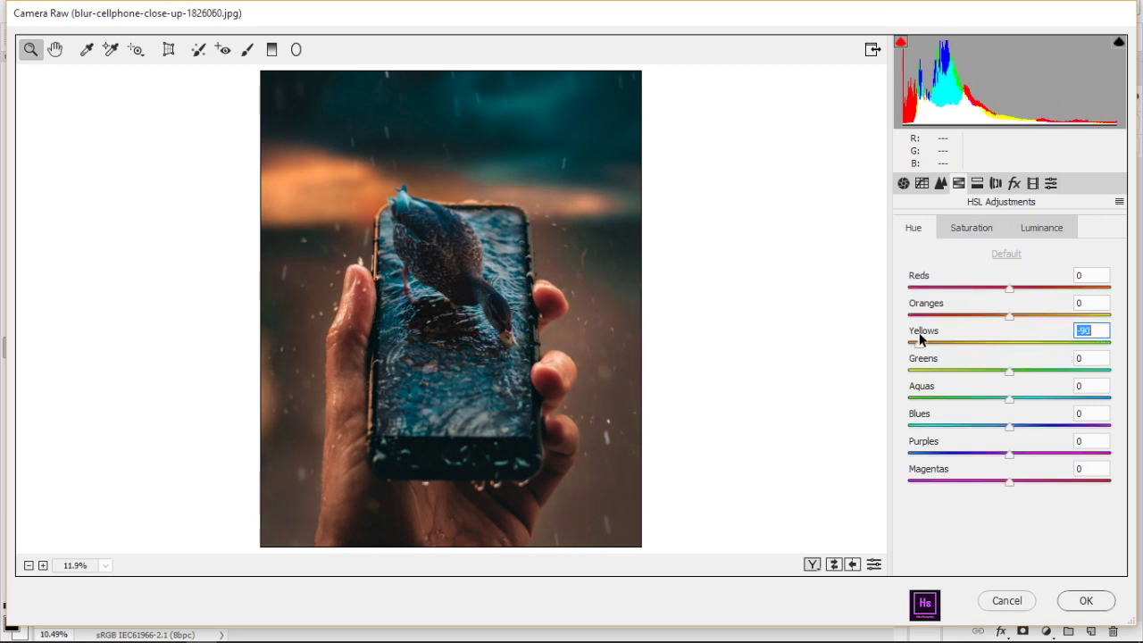
click(965, 228)
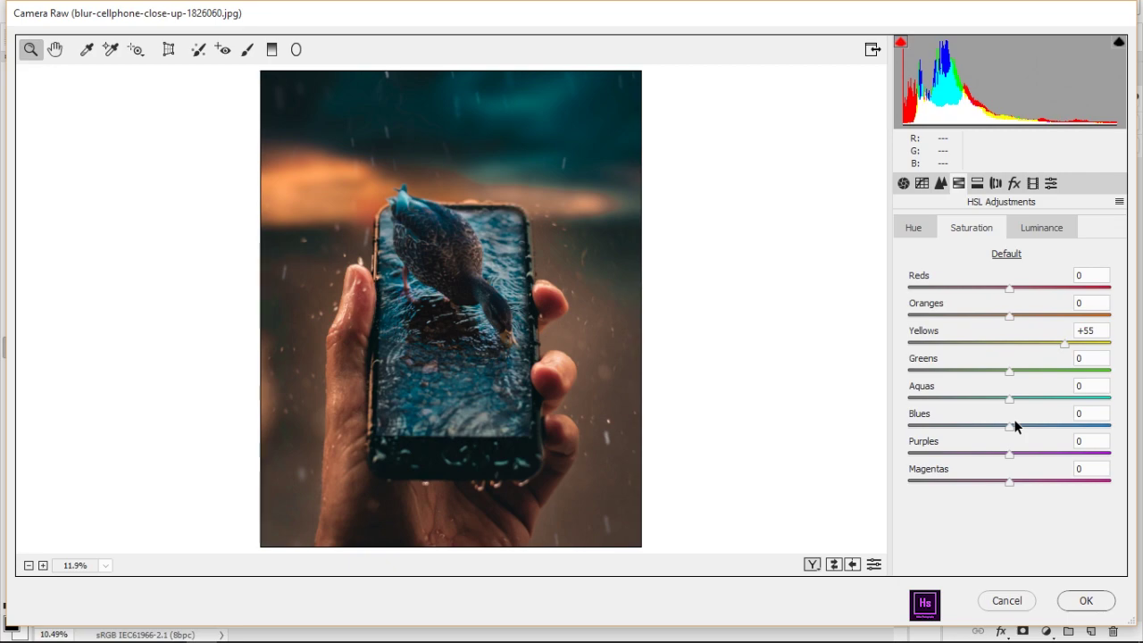
drag(1015, 426, 1049, 431)
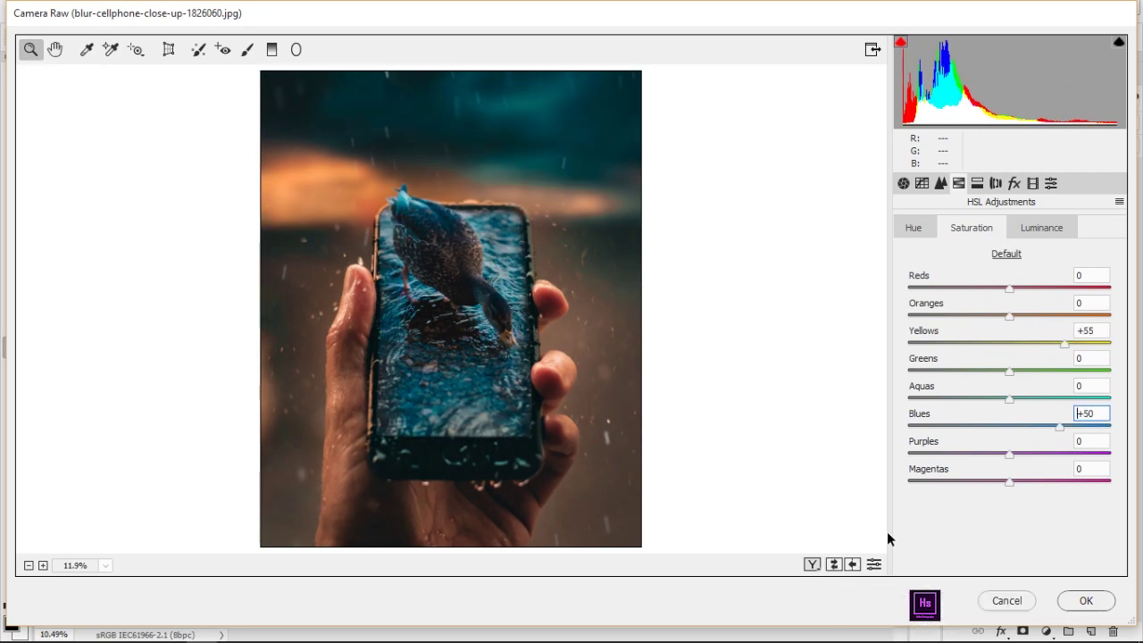
click(1033, 183)
click(922, 183)
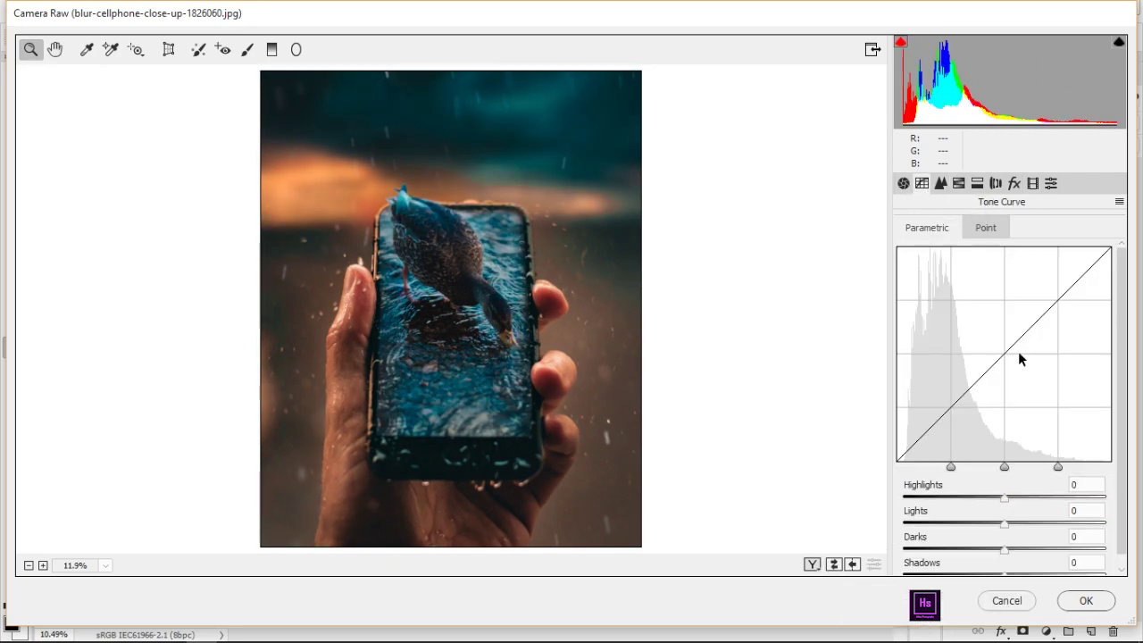
- Set Temperature -1, Highlights +39, Shadows -3, Whites +24, Clarity +35 and apply Camera Raw
click(904, 183)
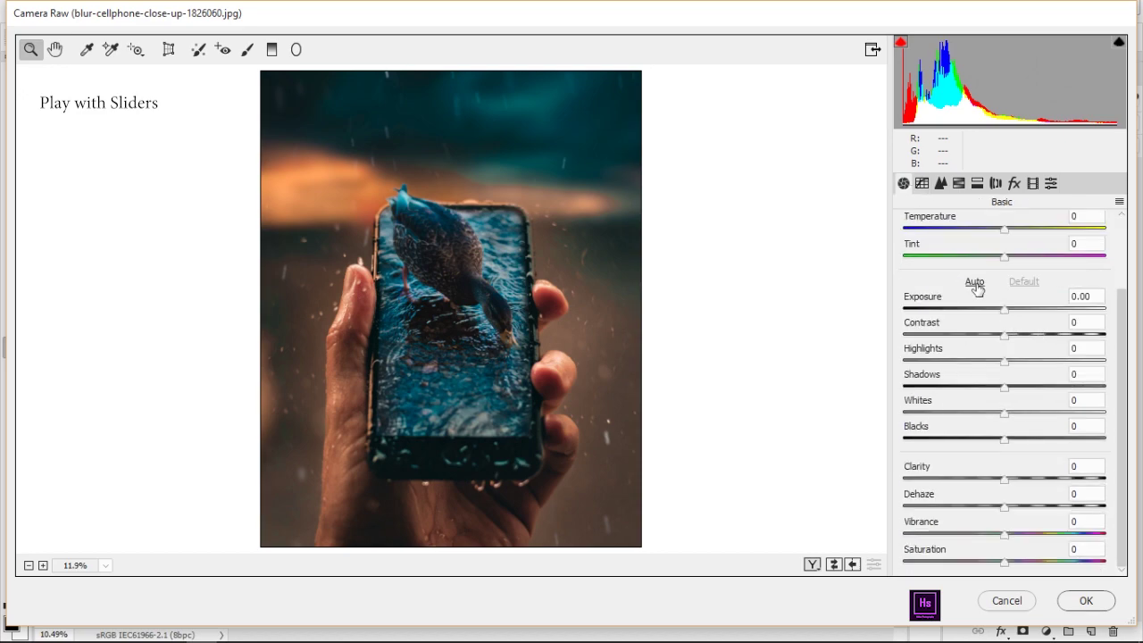
click(991, 229)
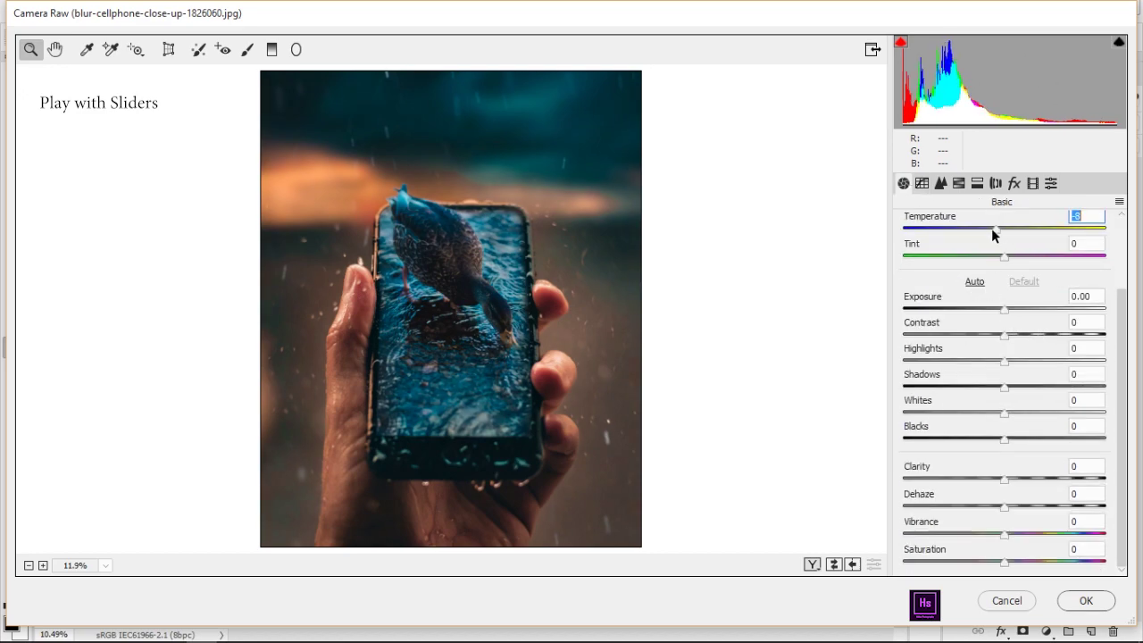
click(1008, 308)
mouse_move(1005, 360)
mouse_down()
mouse_move(984, 365)
mouse_move(1042, 365)
mouse_move(1001, 391)
mouse_up()
drag(1005, 414, 1030, 416)
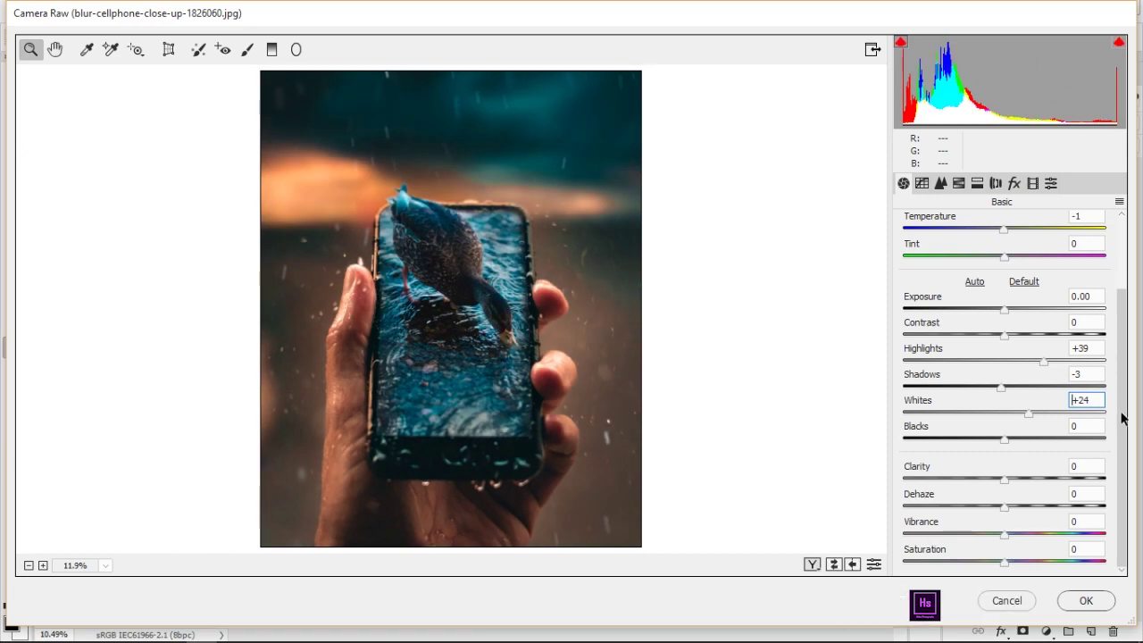
drag(1002, 480, 1044, 482)
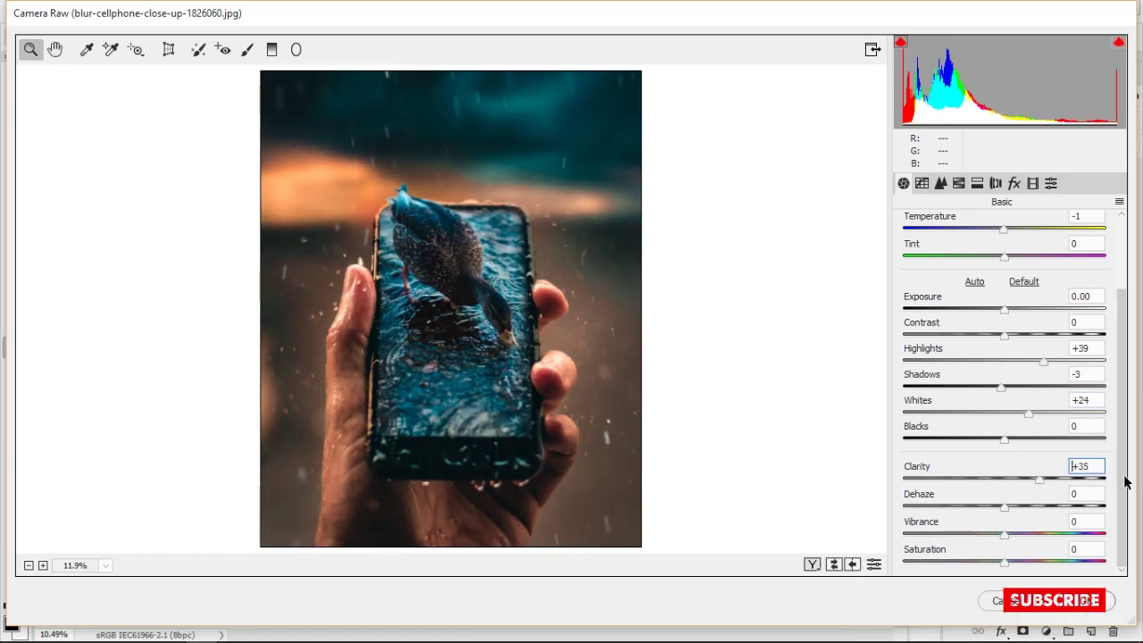
click(998, 601)
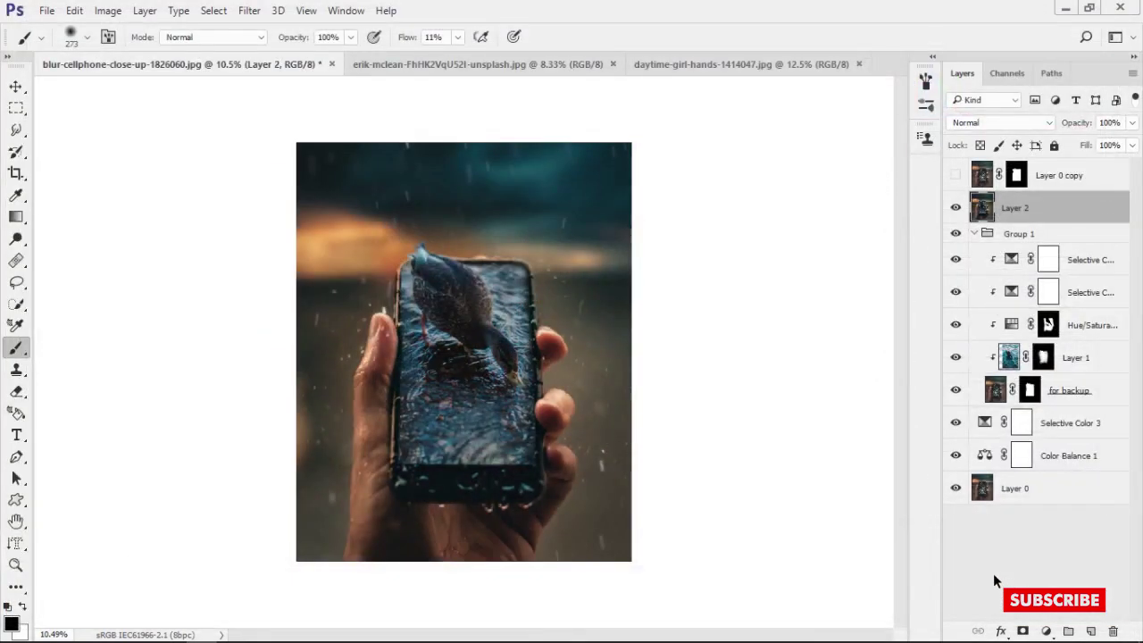
- Compare with the original Layer 0, then enlarge the placed star image to cover the canvas
alt+click(954, 490)
alt+click(954, 490)
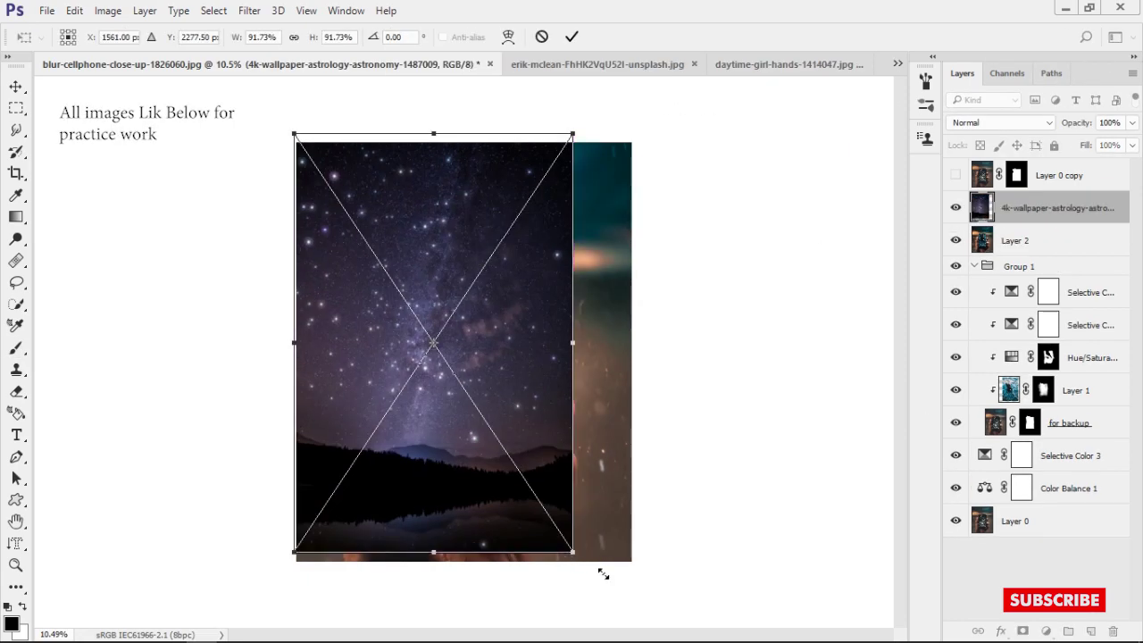
drag(603, 574, 615, 625)
key(Return)
click(1000, 123)
right_click(1054, 207)
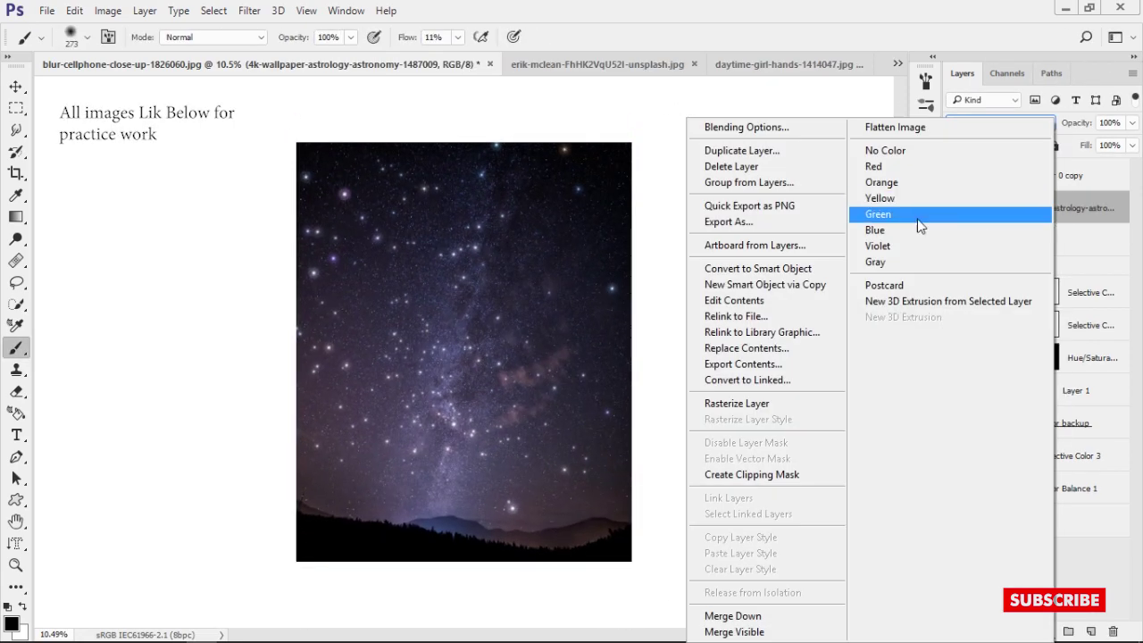
click(989, 125)
- Scroll through the star layer's blend modes toward Color Dodge
scroll(989, 124, down, 6)
scroll(989, 124, down, 2)
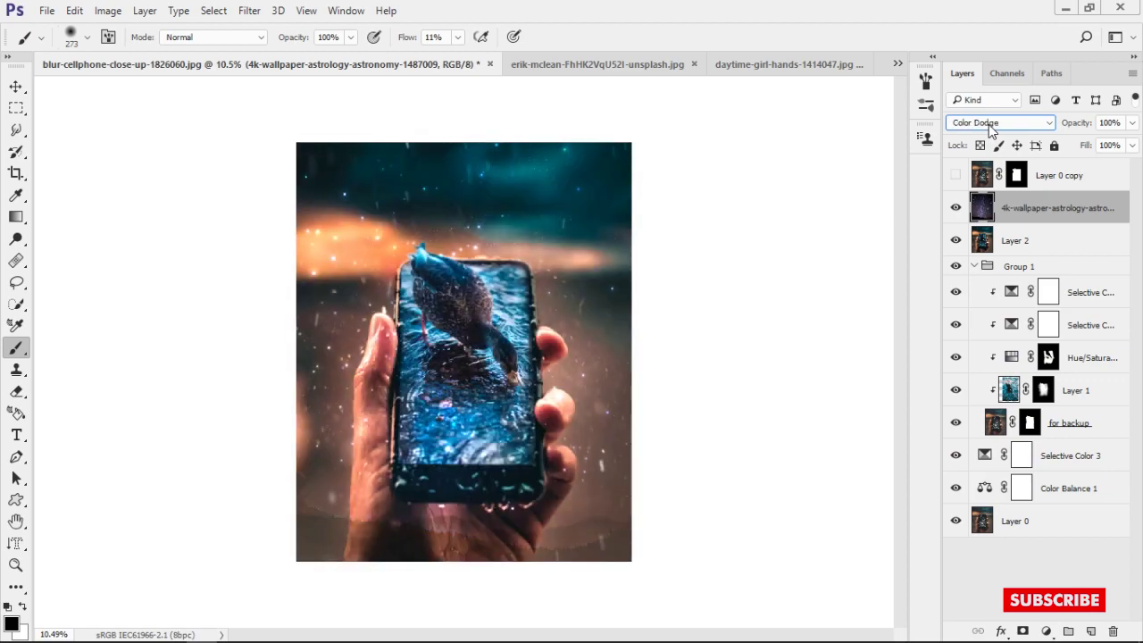
scroll(988, 124, down, 1)
scroll(988, 124, down, 1)
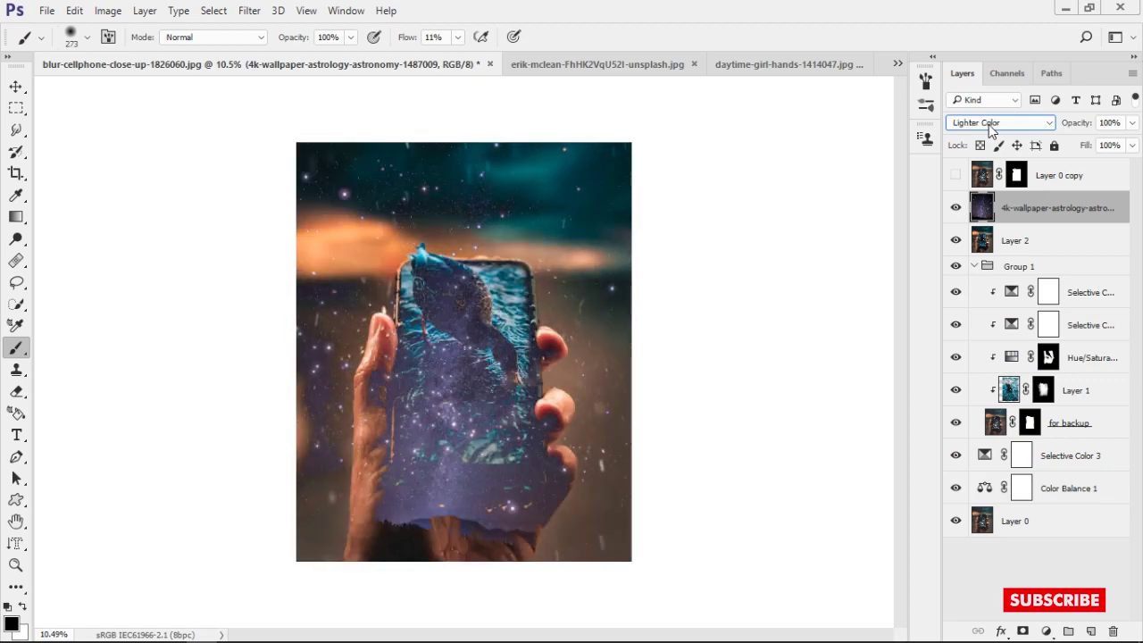
scroll(988, 124, down, 2)
scroll(989, 124, down, 1)
scroll(989, 124, down, 4)
scroll(989, 124, down, 5)
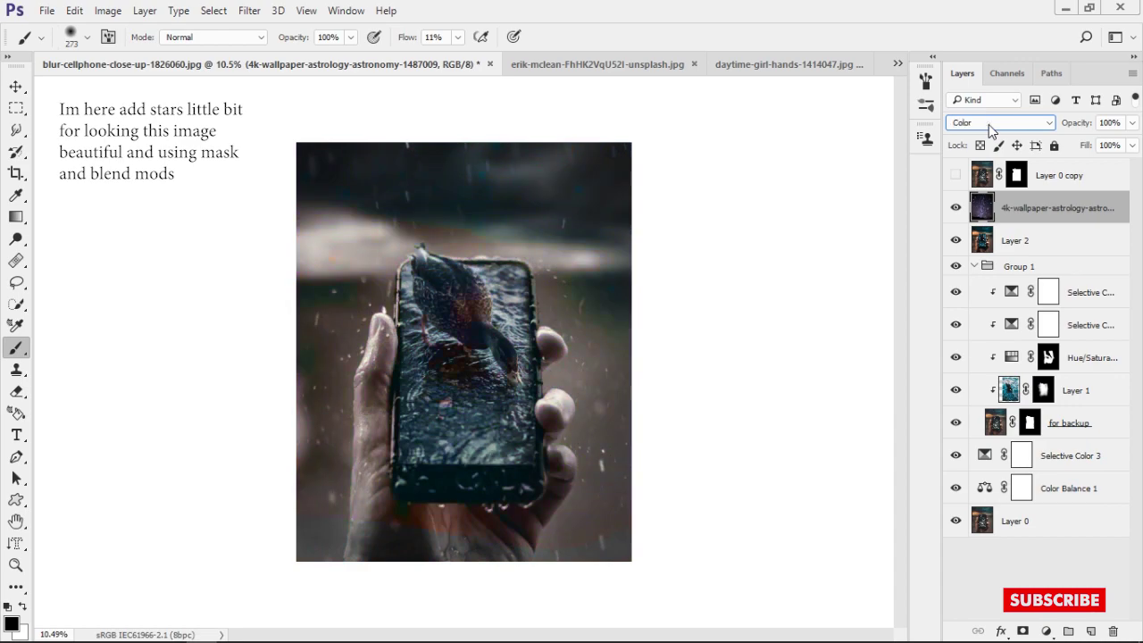
scroll(988, 124, down, 3)
click(989, 124)
scroll(989, 138, down, 3)
scroll(989, 139, down, 3)
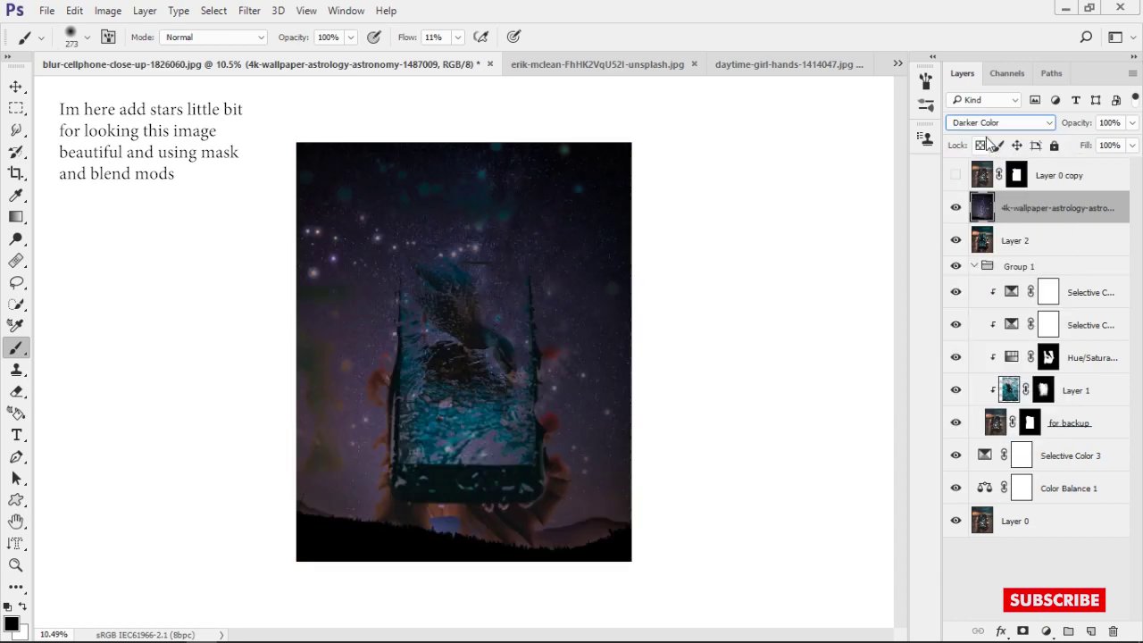
scroll(989, 138, down, 2)
scroll(988, 138, down, 1)
- Reposition the star image over the canvas and try Screen blending, toggling it to compare
key(v)
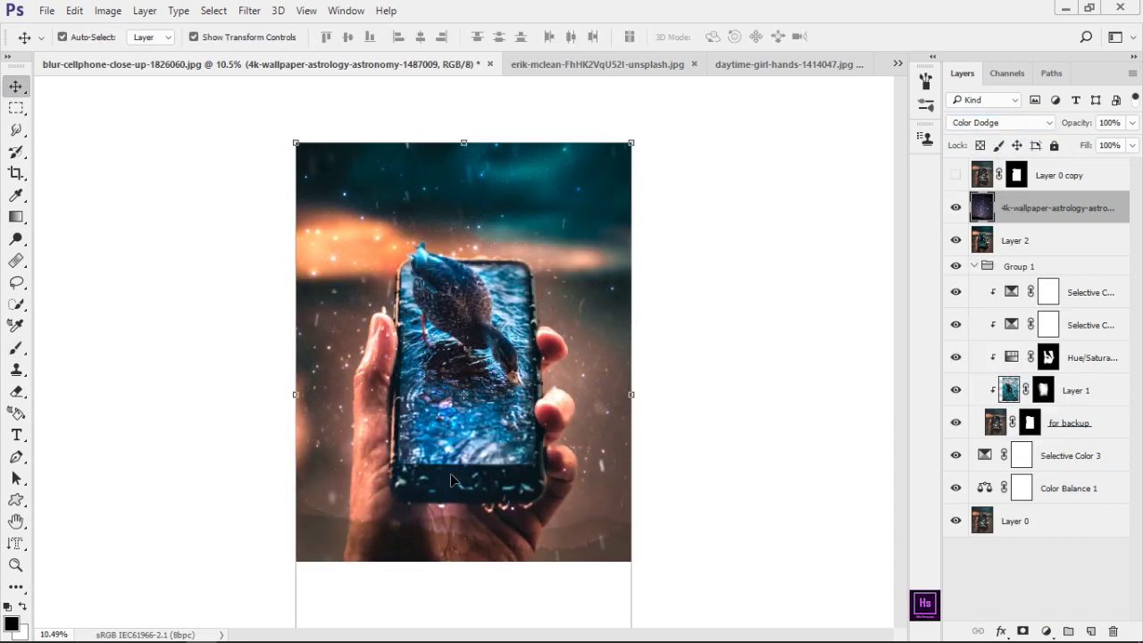
drag(450, 473, 339, 366)
key(ctrl+5)
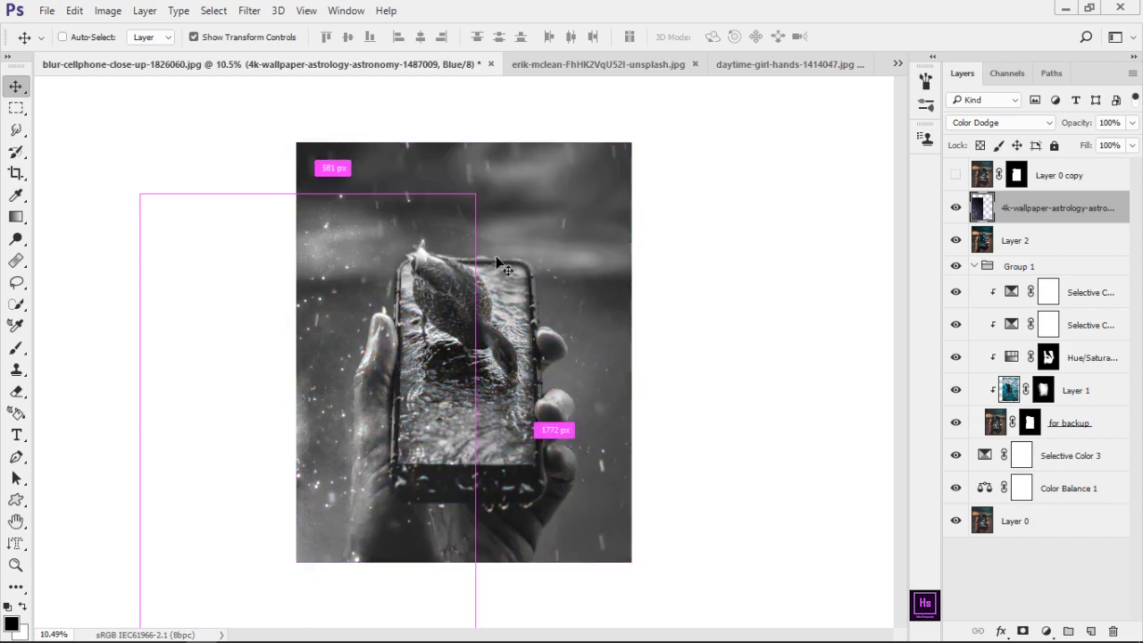
click(735, 349)
click(502, 255)
key(shift+minus)
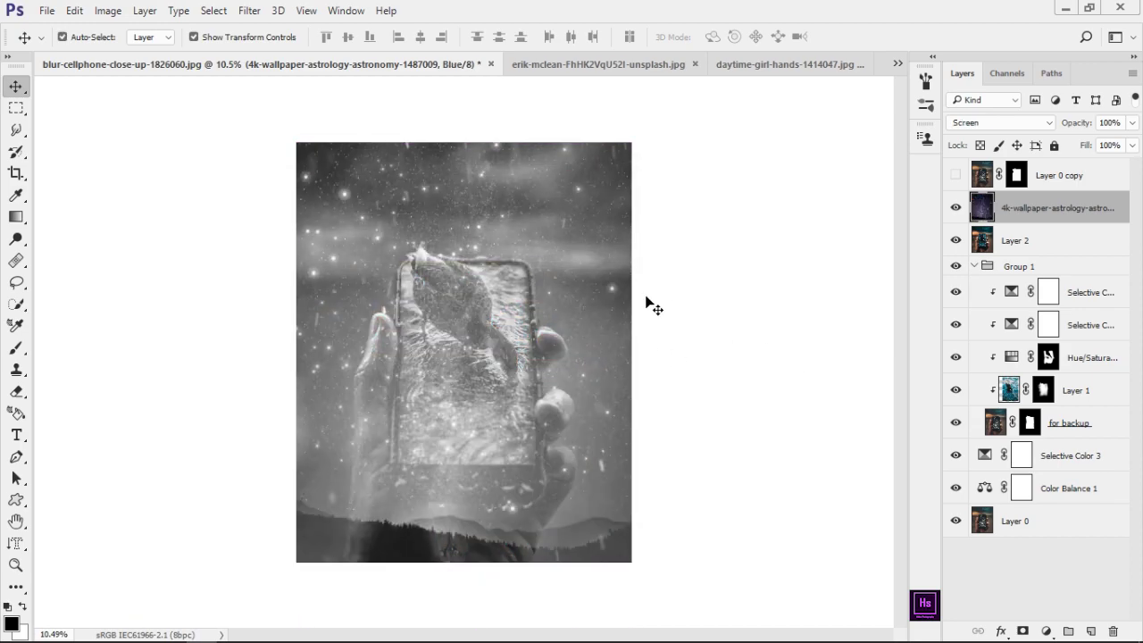
click(956, 211)
click(107, 10)
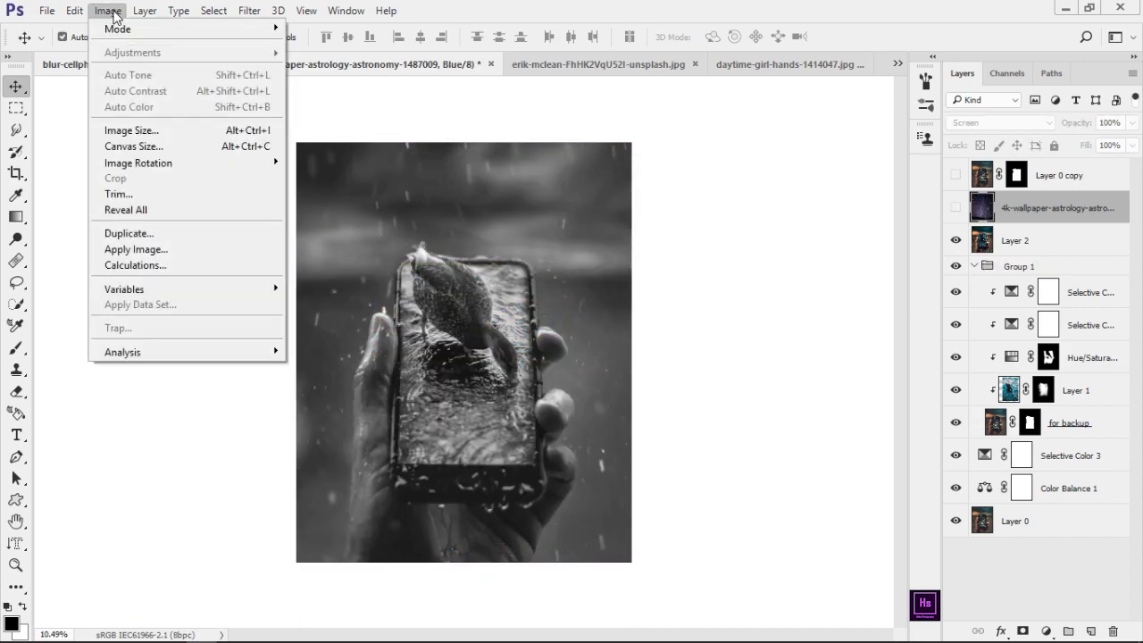
key(Escape)
- Cycle through other blend modes, then set the star layer to Color Dodge
key(ctrl+comma)
key(shift+minus)
key(shift+minus)
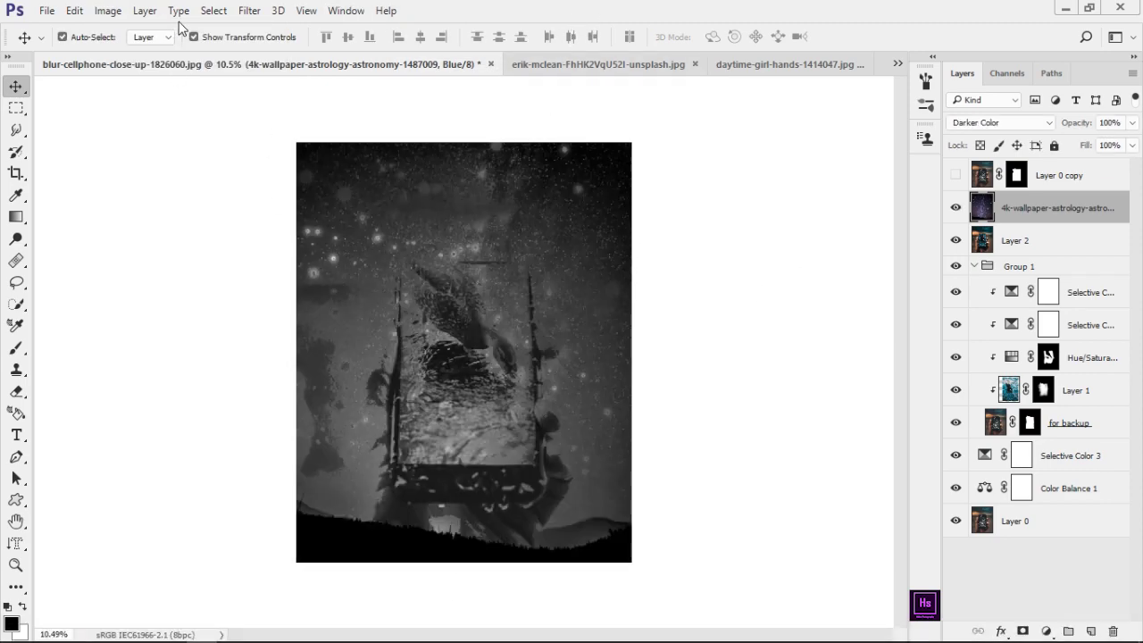
click(956, 207)
click(1015, 240)
click(107, 10)
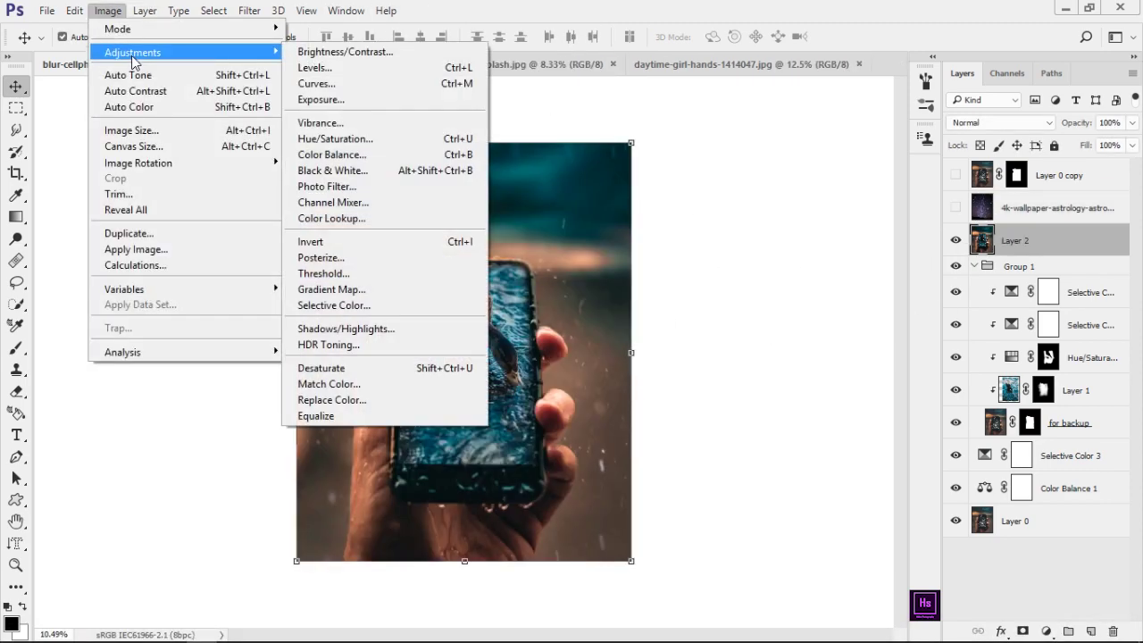
click(339, 102)
key(alt+bracketright)
key(ctrl+comma)
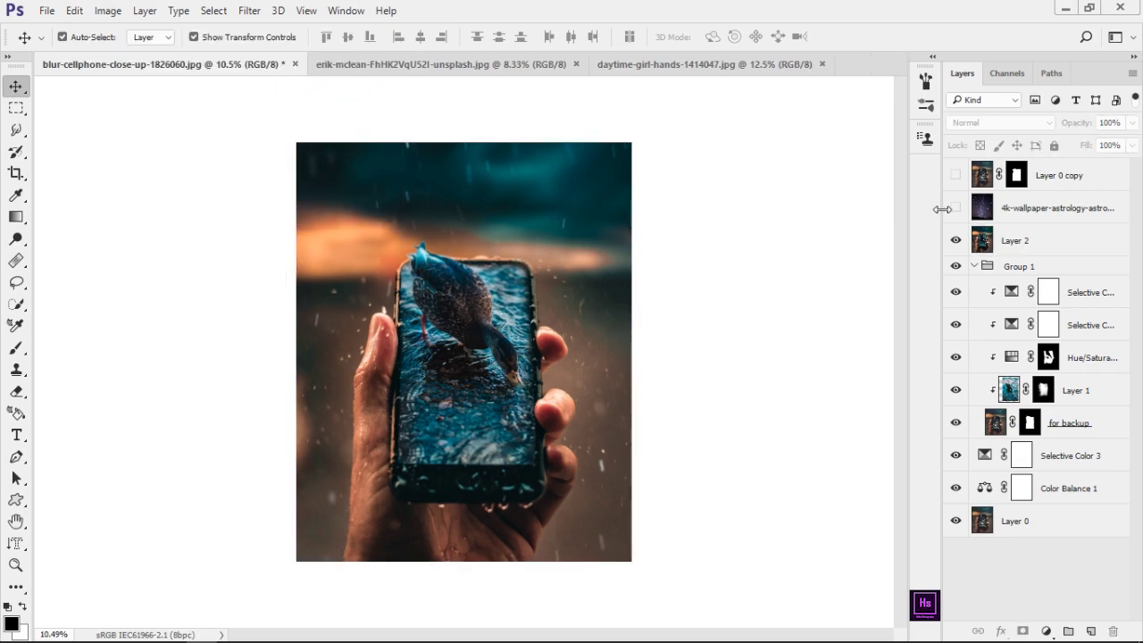
click(1000, 122)
key(Down)
key(Down)
key(Down)
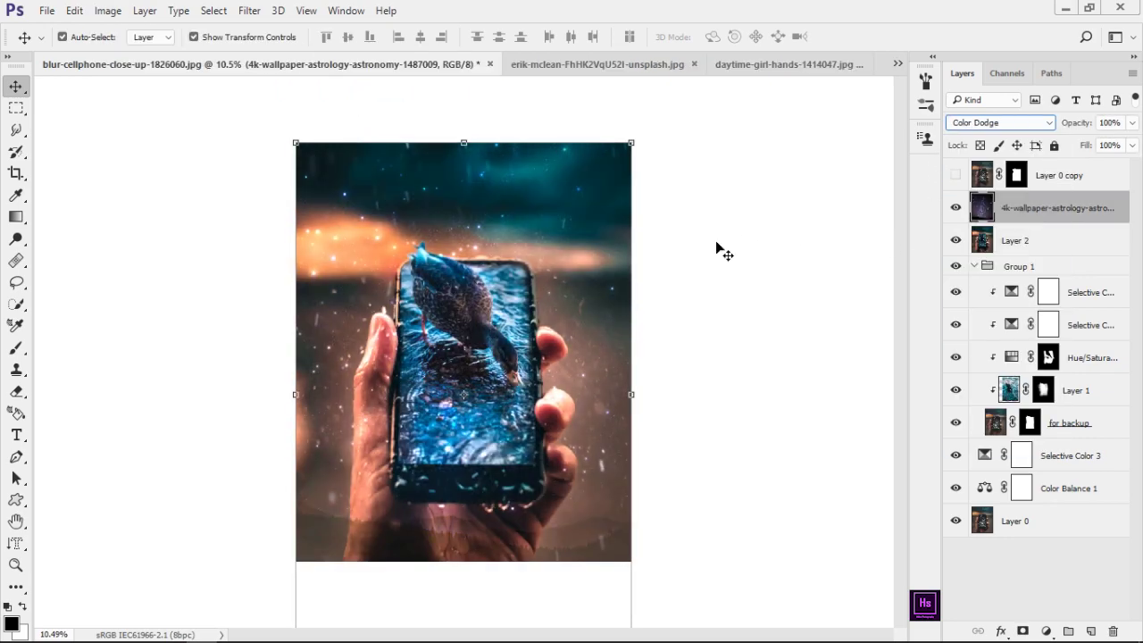
- Scale up and rotate the star overlay to about -34 degrees, then commit
drag(489, 373, 515, 509)
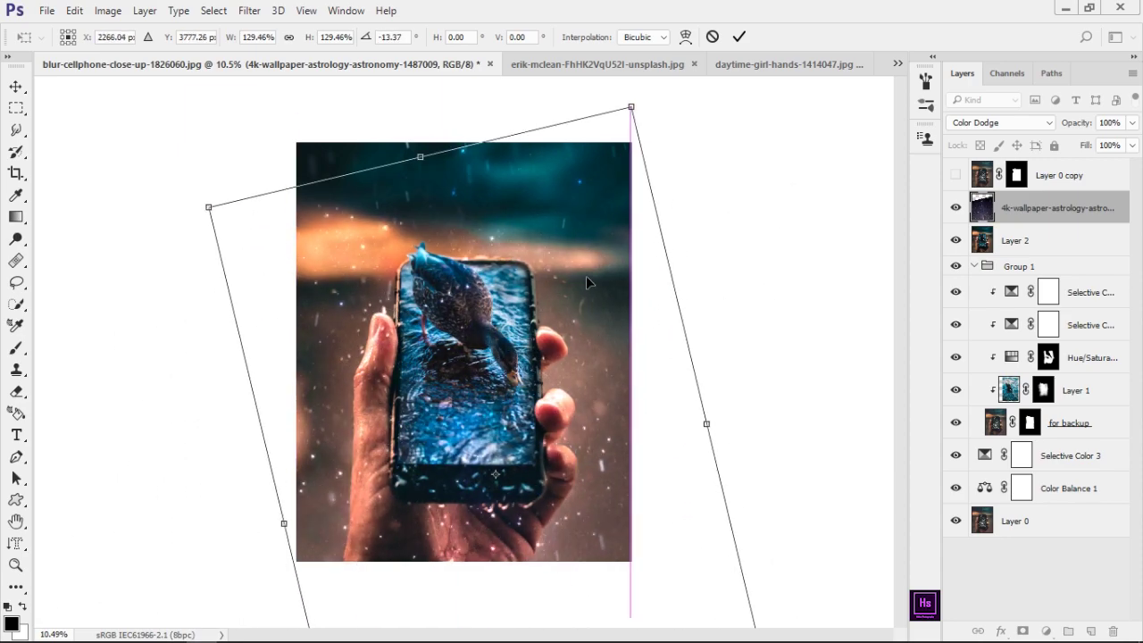
key(ctrl+minus)
key(ctrl+minus)
mouse_move(515, 509)
mouse_down()
mouse_move(332, 415)
mouse_move(576, 421)
mouse_up()
key(ctrl+minus)
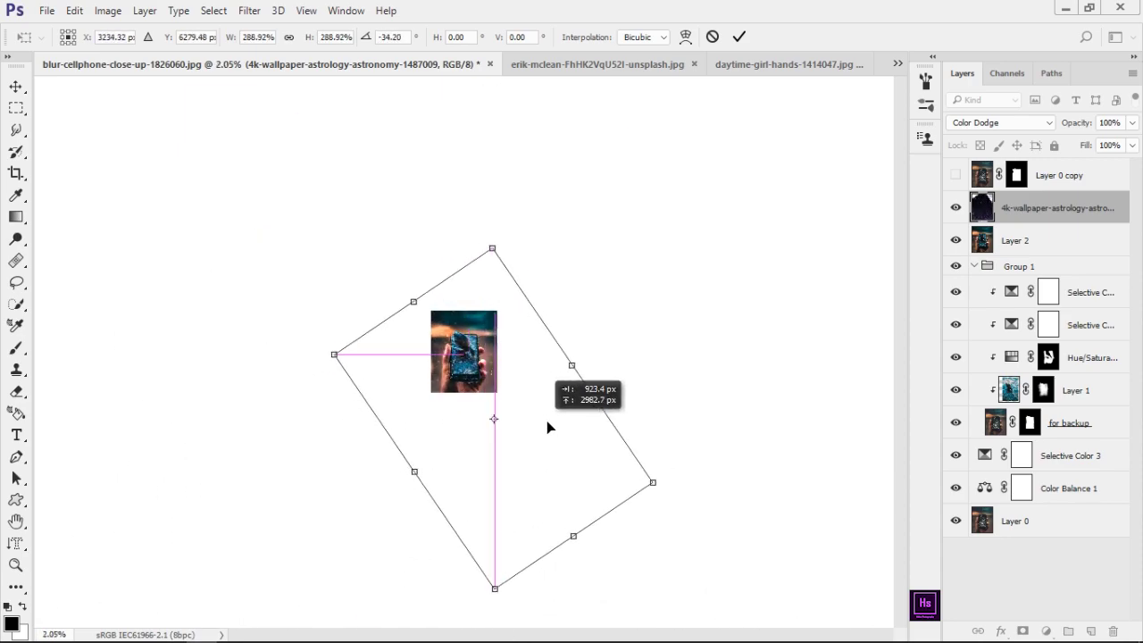
key(ctrl+plus)
key(ctrl+plus)
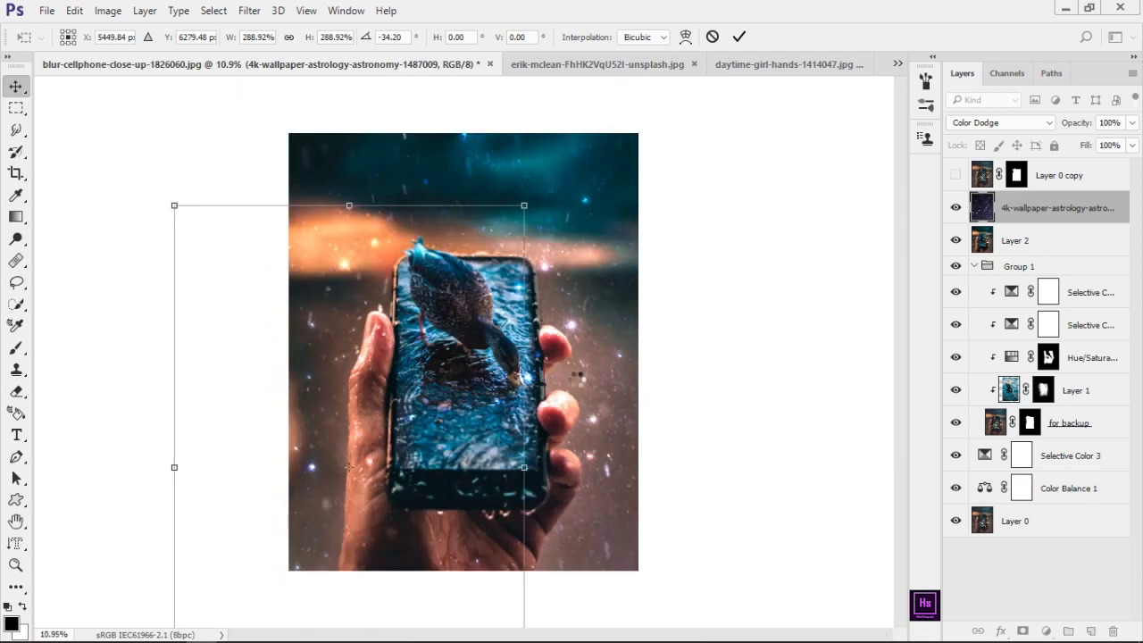
key(Return)
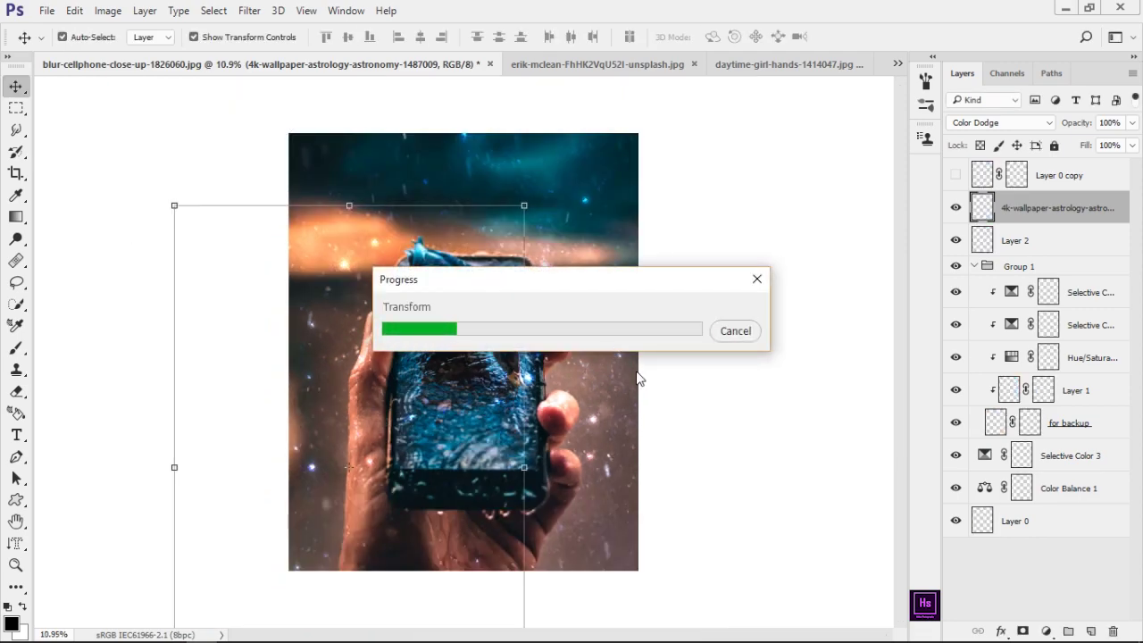
- Move the star overlay, then re-rotate it to about 22 degrees and commit
click(294, 631)
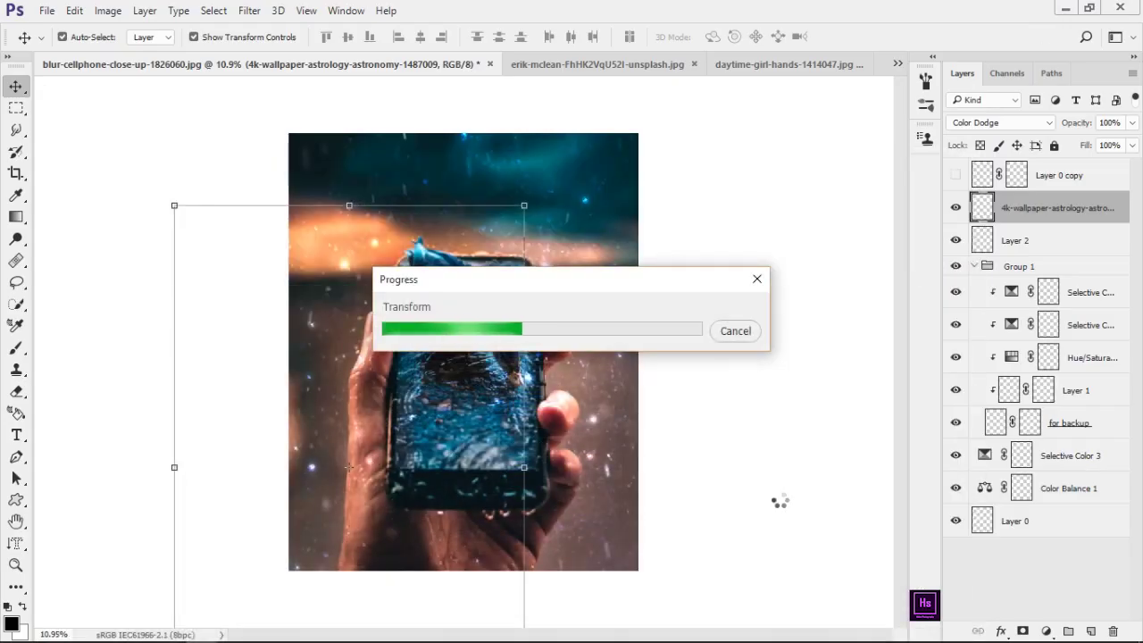
key(alt+Tab)
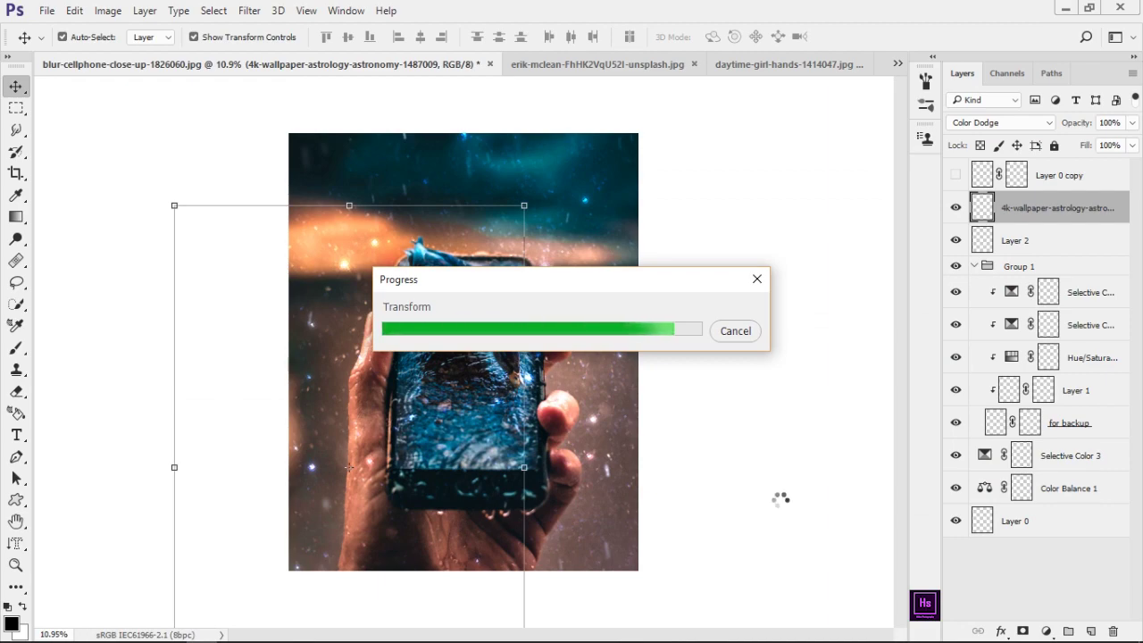
drag(753, 422, 297, 262)
key(ctrl+t)
key(ctrl+0)
drag(762, 362, 769, 496)
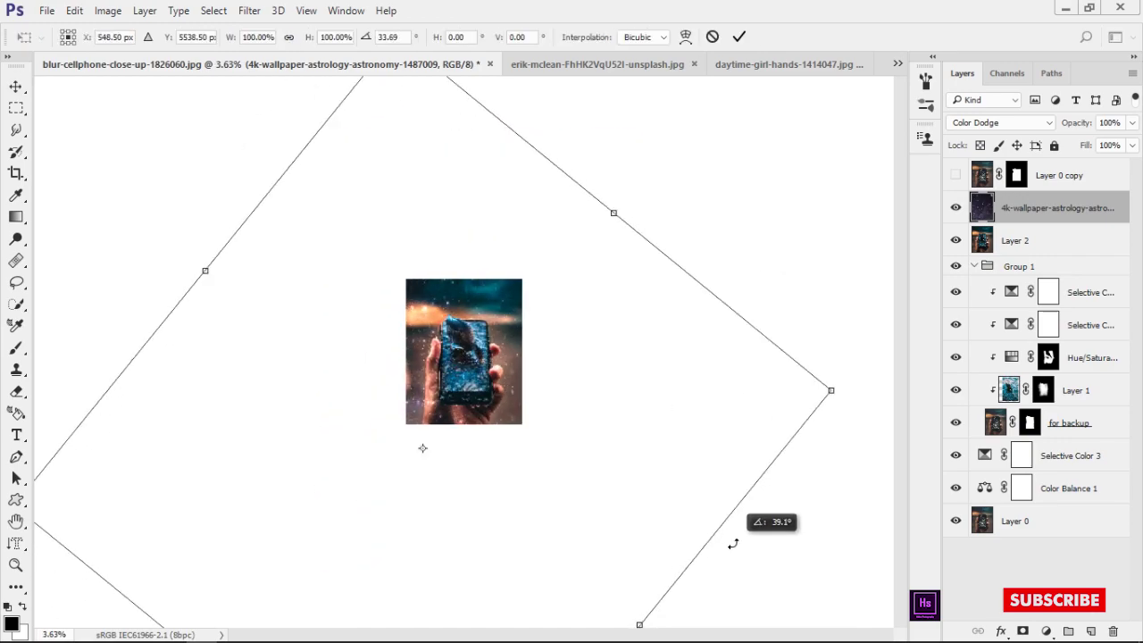
mouse_move(638, 436)
mouse_down()
mouse_move(569, 523)
mouse_move(577, 393)
mouse_up()
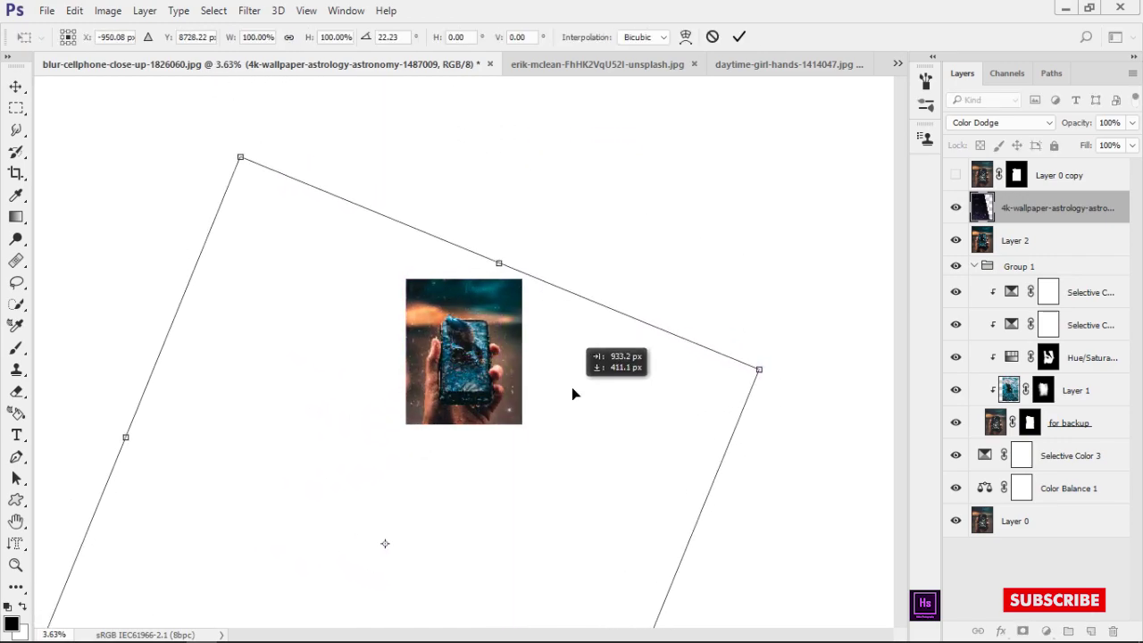
key(Return)
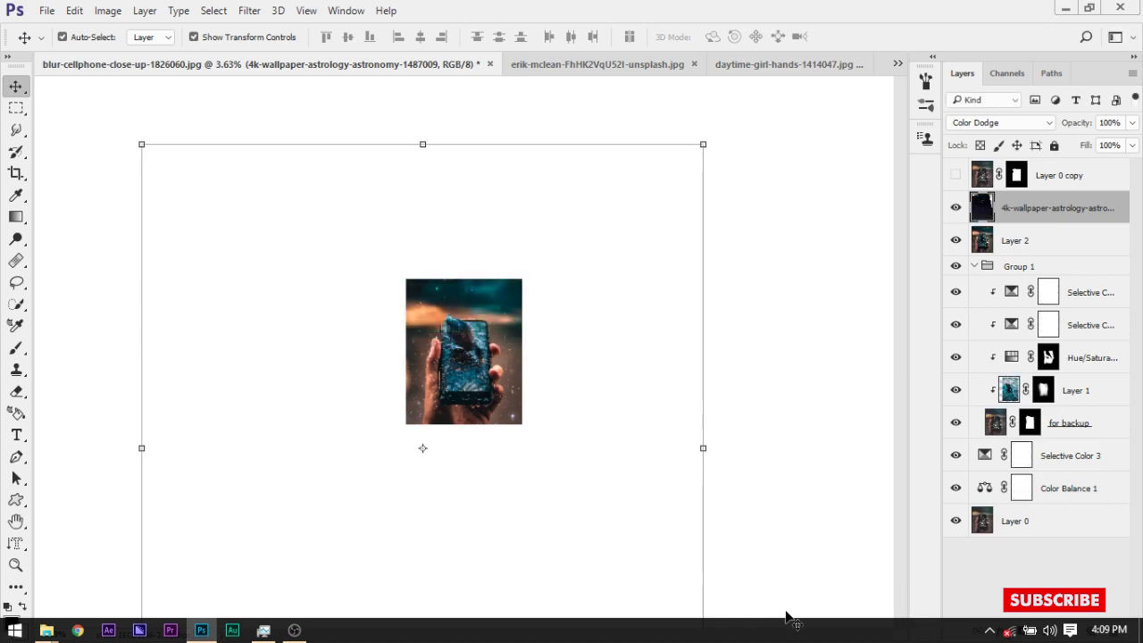
- Add a mask to the star layer and brush out the bright stray star beside the hand
scroll(454, 326, up, 3)
scroll(455, 326, up, 2)
click(1022, 632)
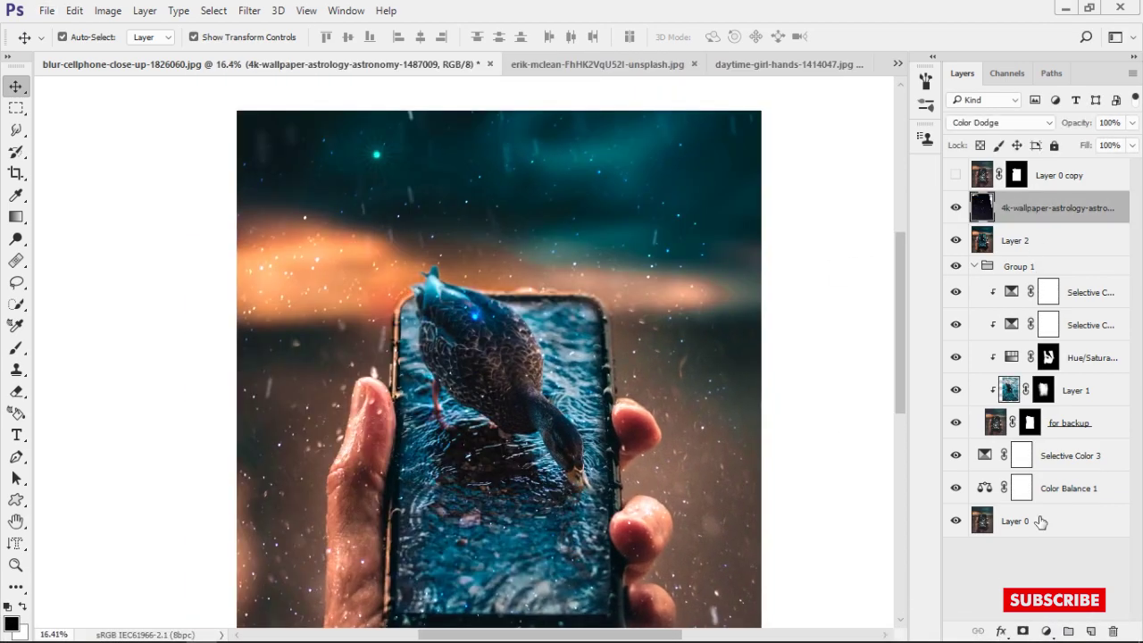
key(b)
key(bracketright)
key(bracketright)
key(bracketright)
scroll(375, 156, up, 3)
scroll(375, 155, up, 2)
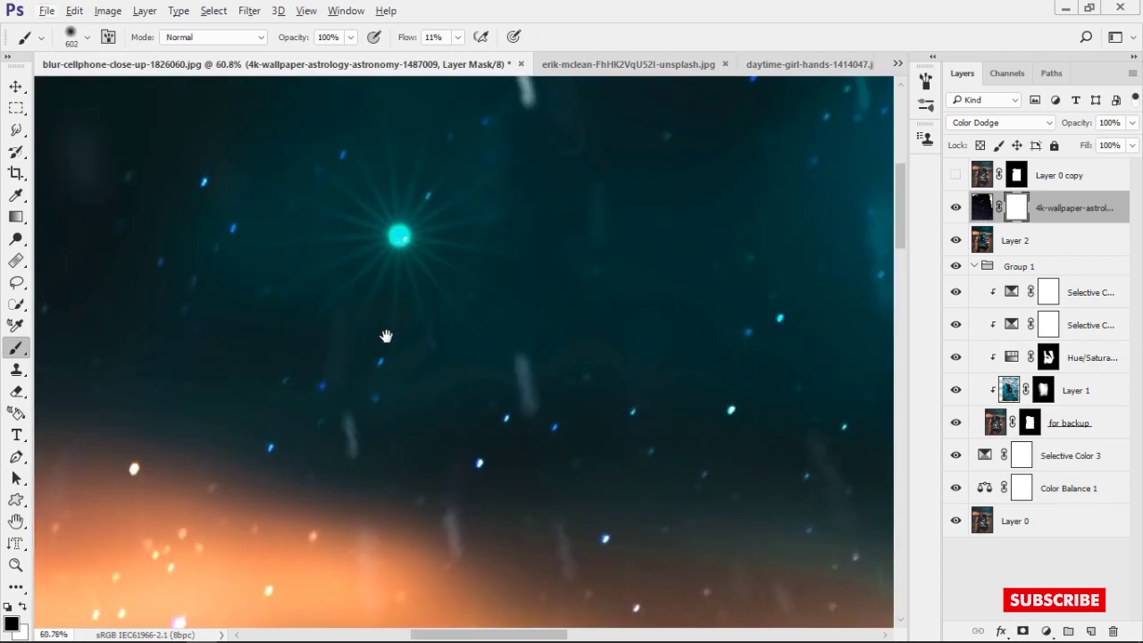
key(bracketleft)
scroll(370, 242, down, 3)
scroll(539, 449, down, 1)
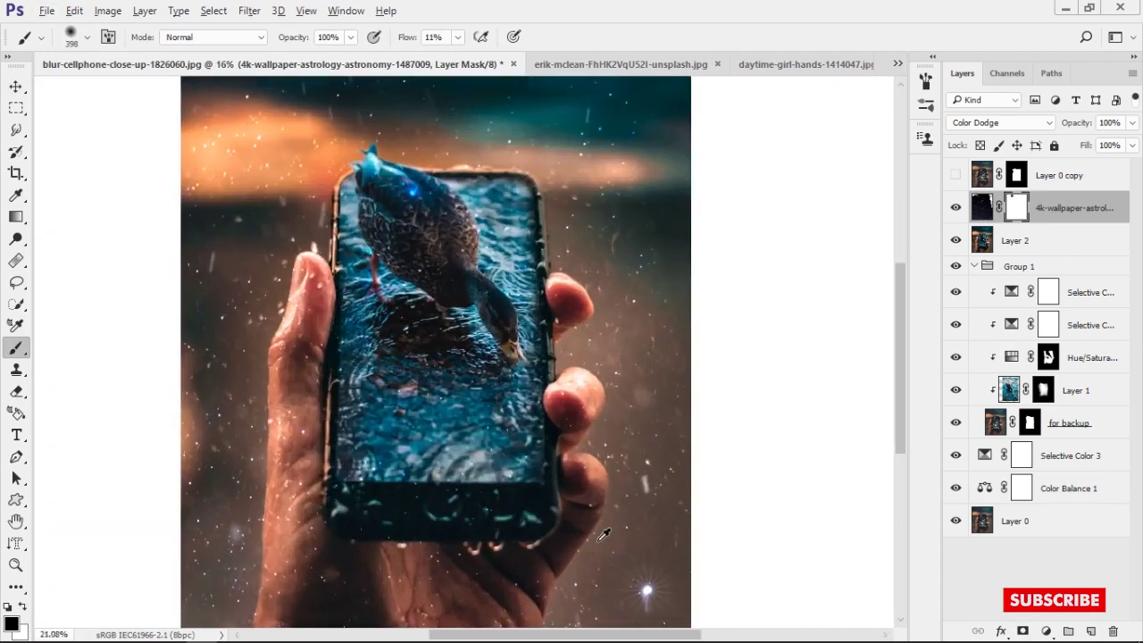
scroll(540, 449, up, 4)
drag(533, 413, 546, 387)
- With a larger soft brush, fade the stars out over the phone screen
scroll(608, 396, down, 5)
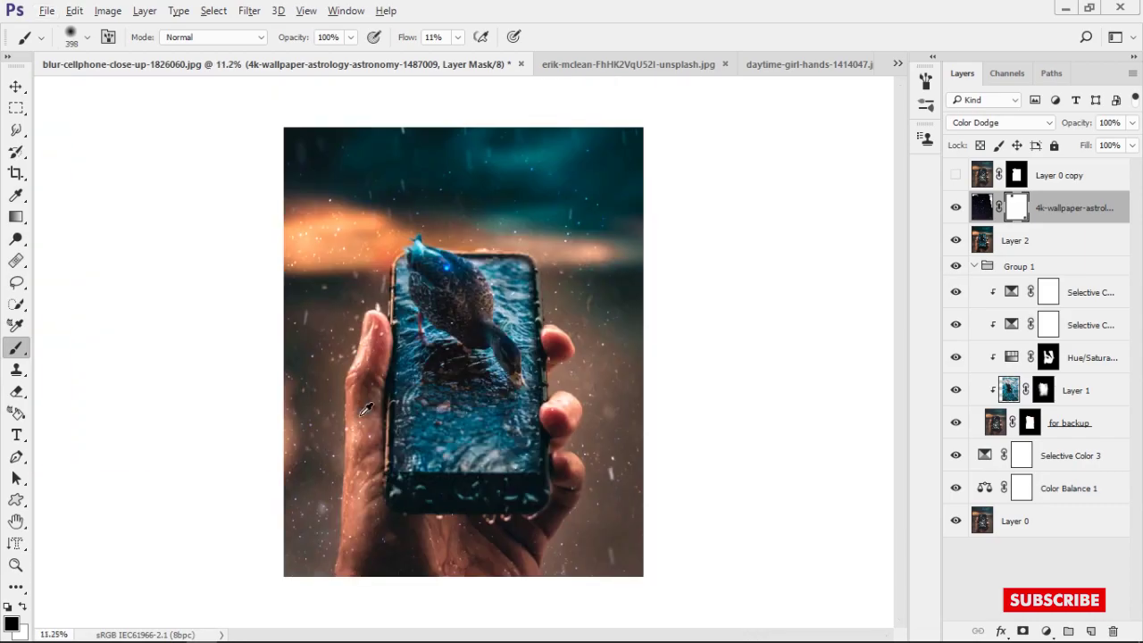
scroll(331, 429, up, 2)
scroll(255, 523, down, 2)
key(bracketright)
key(bracketright)
key(bracketright)
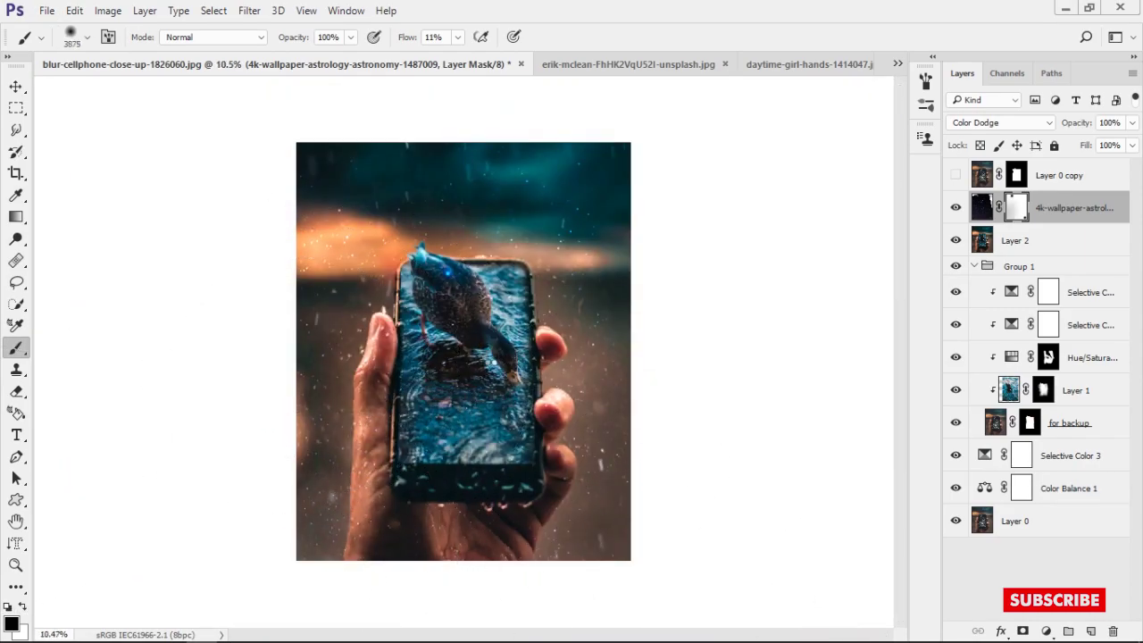
right_click(522, 234)
drag(616, 276, 661, 276)
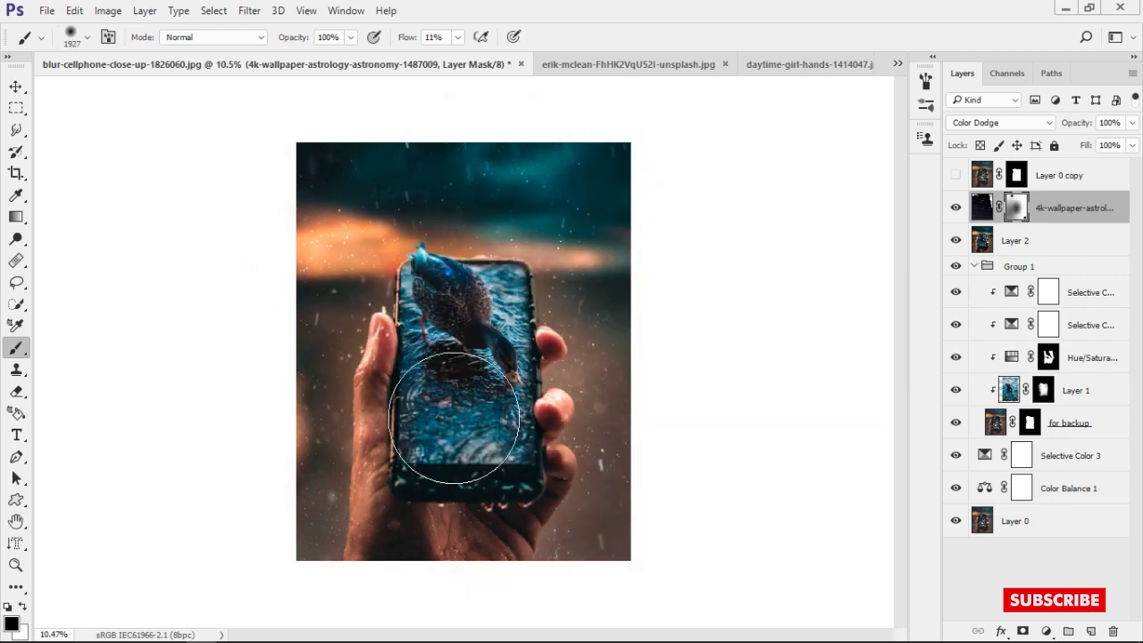
scroll(583, 272, down, 1)
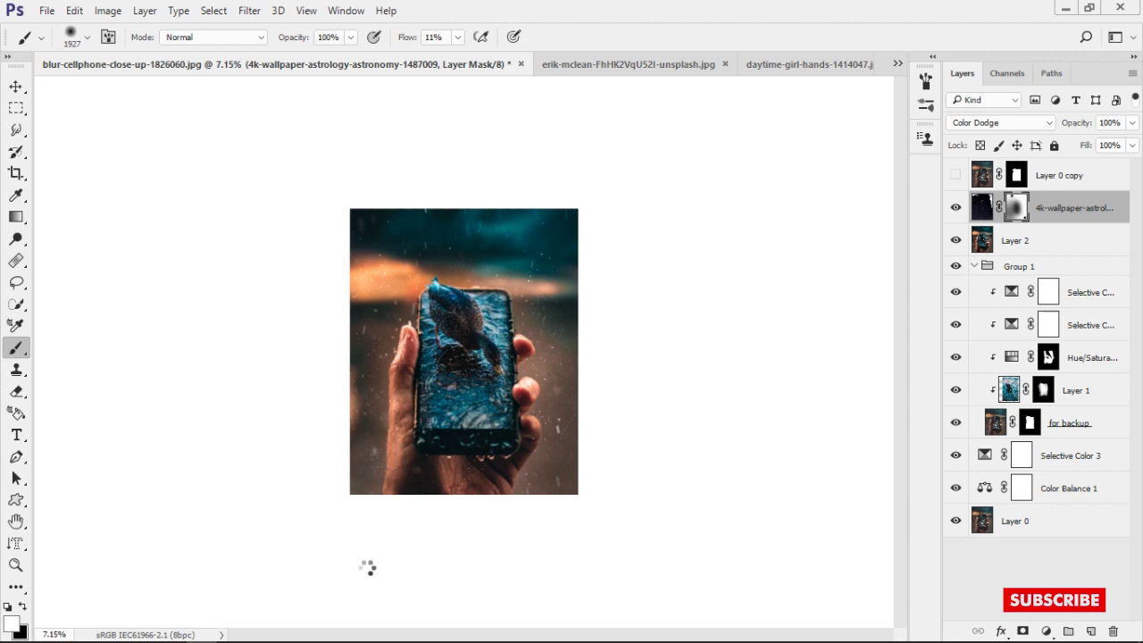
scroll(524, 484, up, 2)
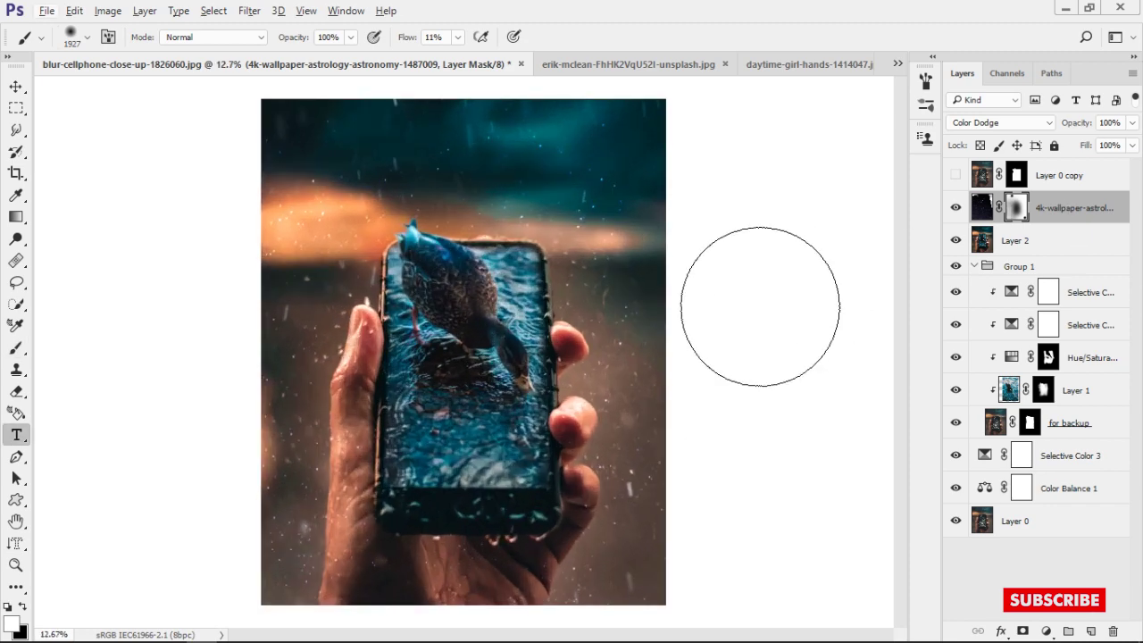
key(alt+t)
key(Escape)
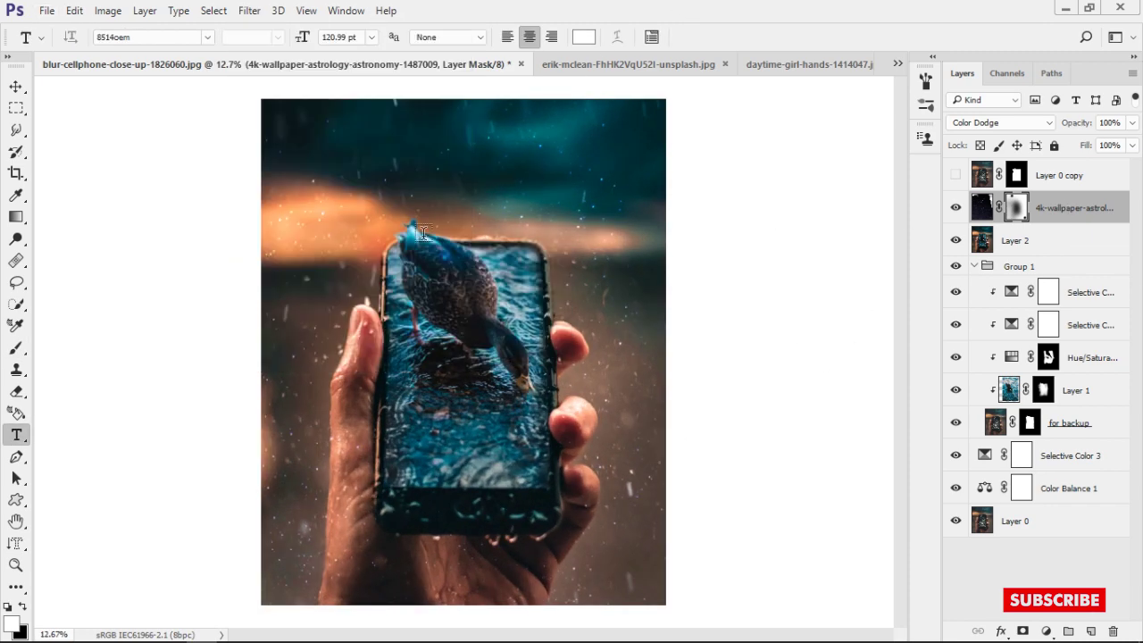
click(407, 181)
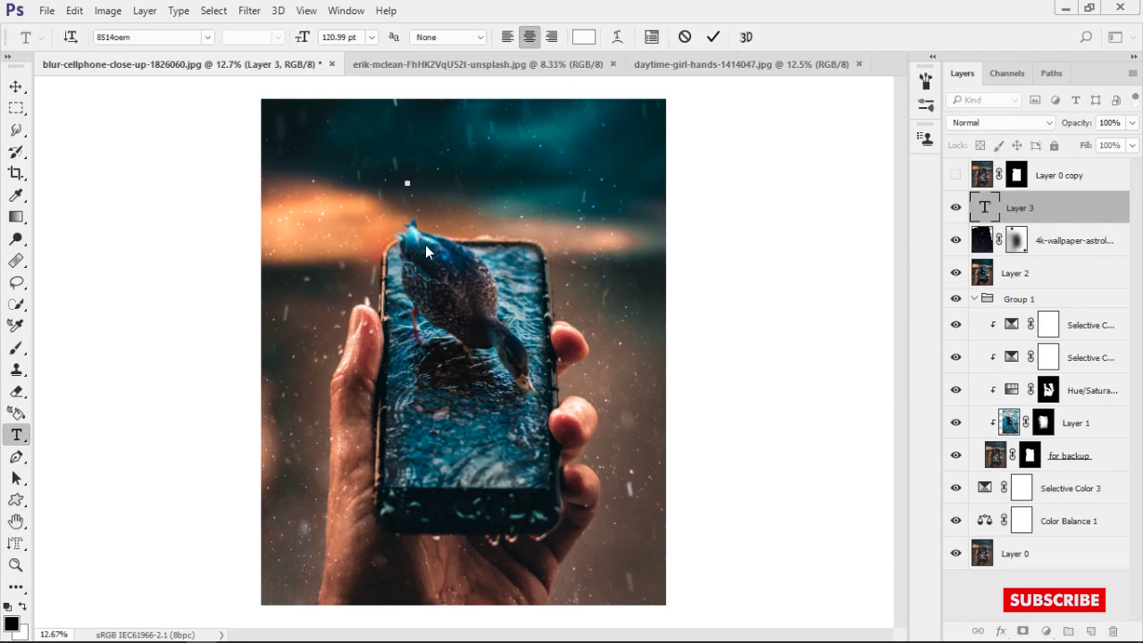
text(@)
text(photoshopmood)
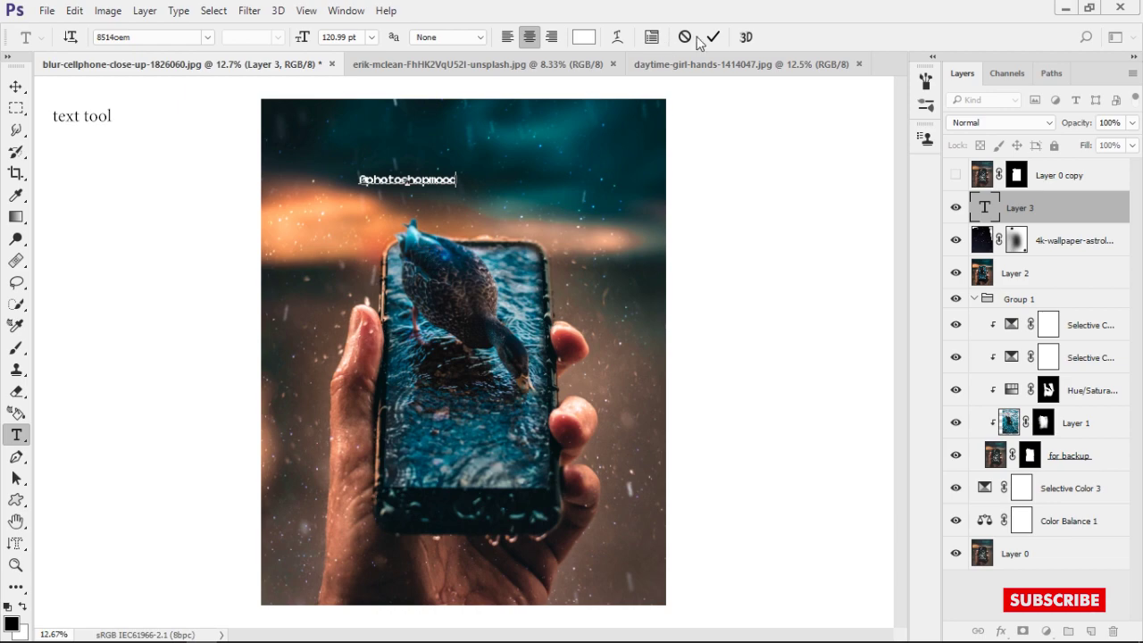
click(713, 37)
click(17, 88)
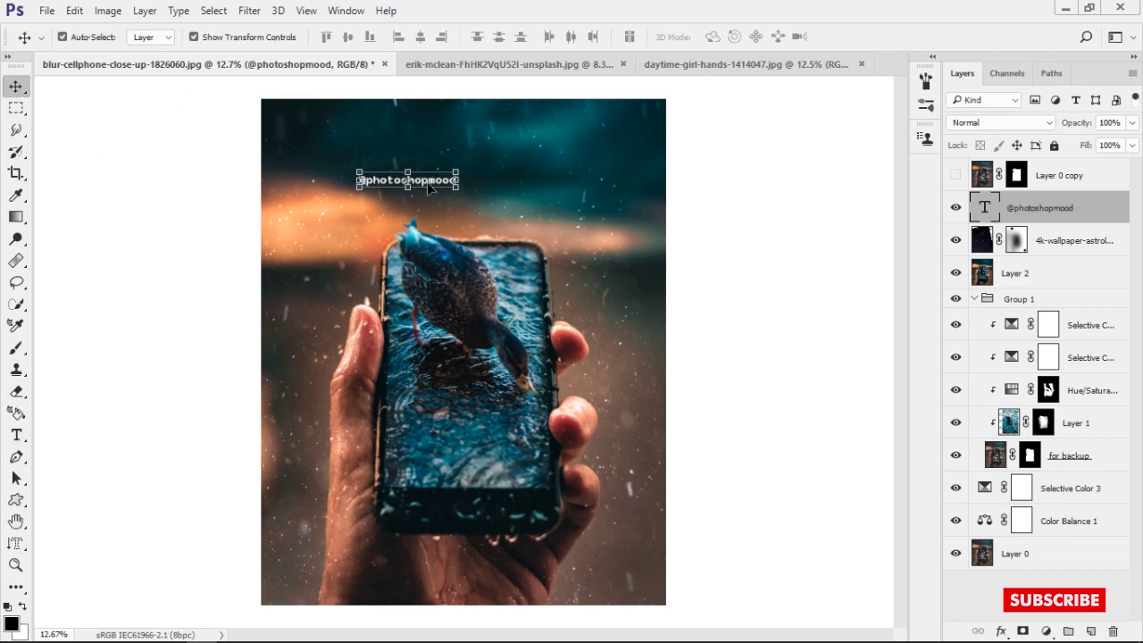
drag(429, 185, 485, 598)
scroll(485, 589, up, 5)
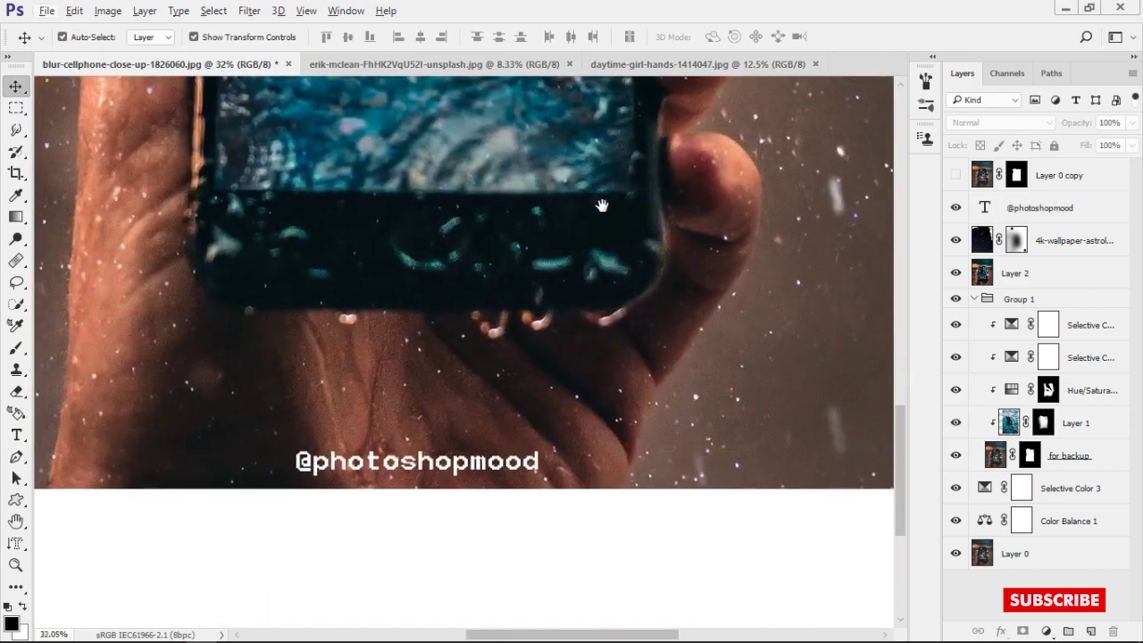
scroll(454, 458, down, 5)
click(490, 581)
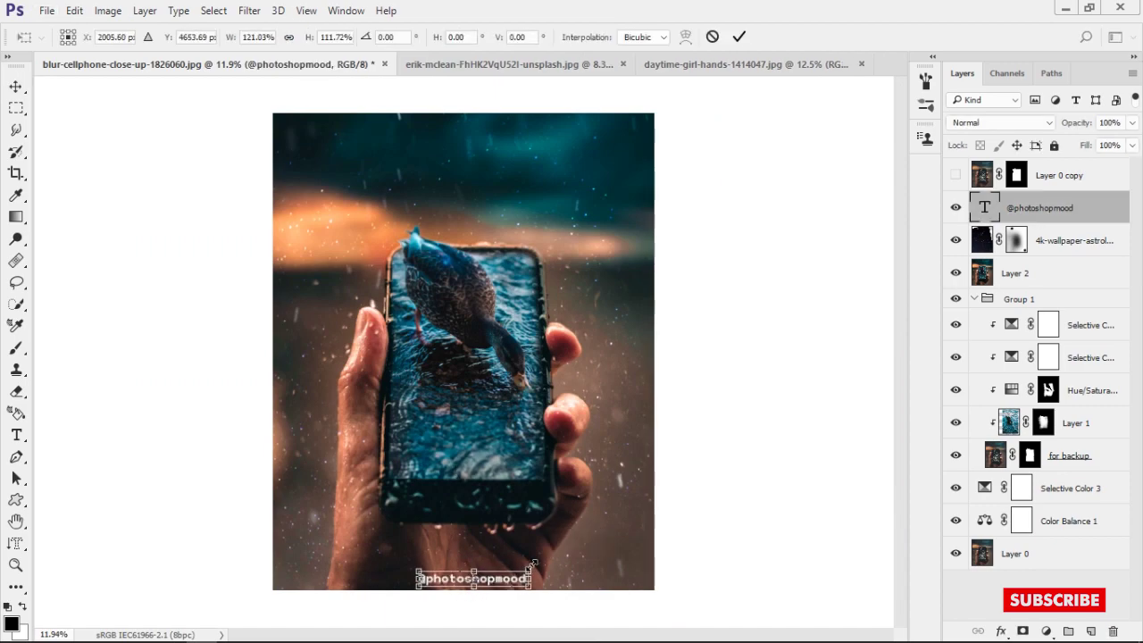
drag(490, 583, 481, 583)
click(668, 472)
key(ctrl+minus)
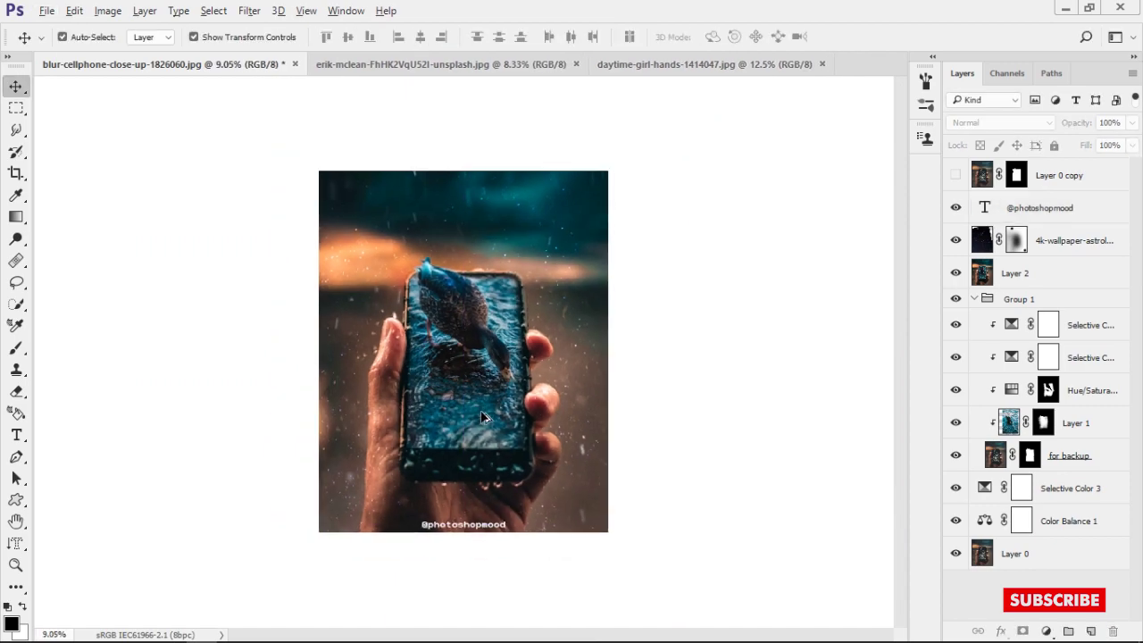
key(ctrl+0)
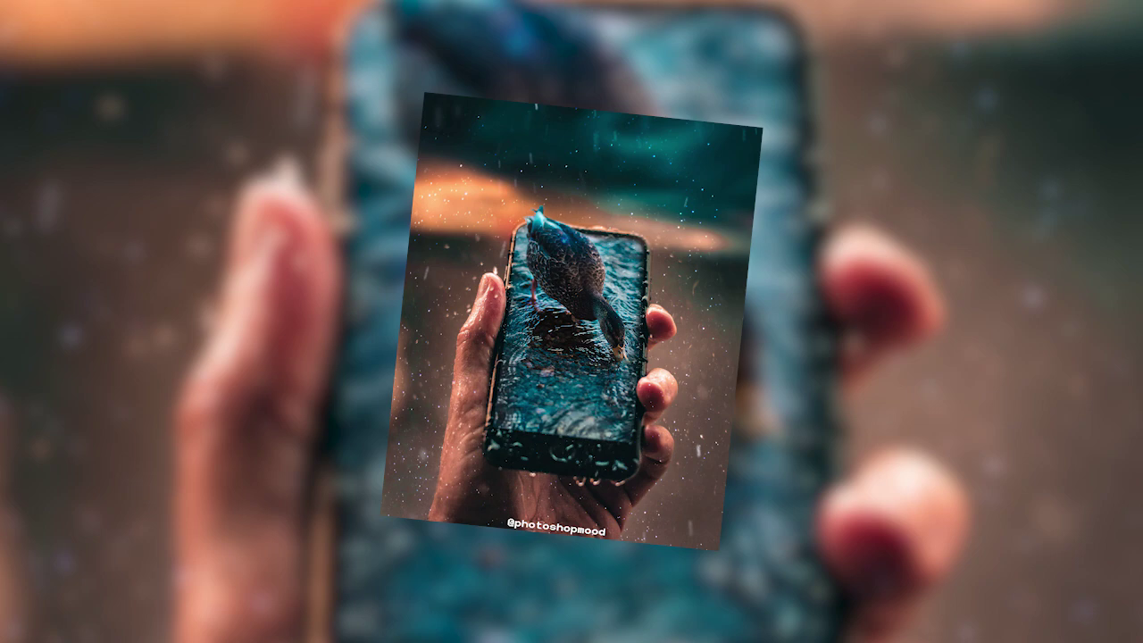